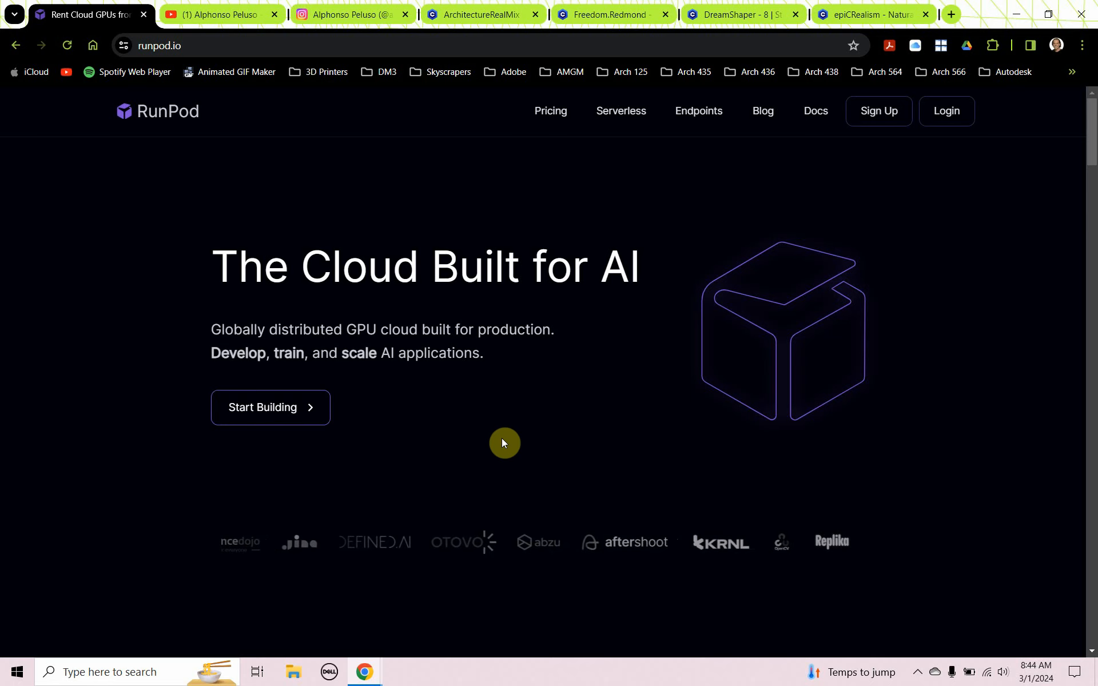
Unsubscribe from the channel, re-subscribe, and set notifications to All uploads.
click(219, 14)
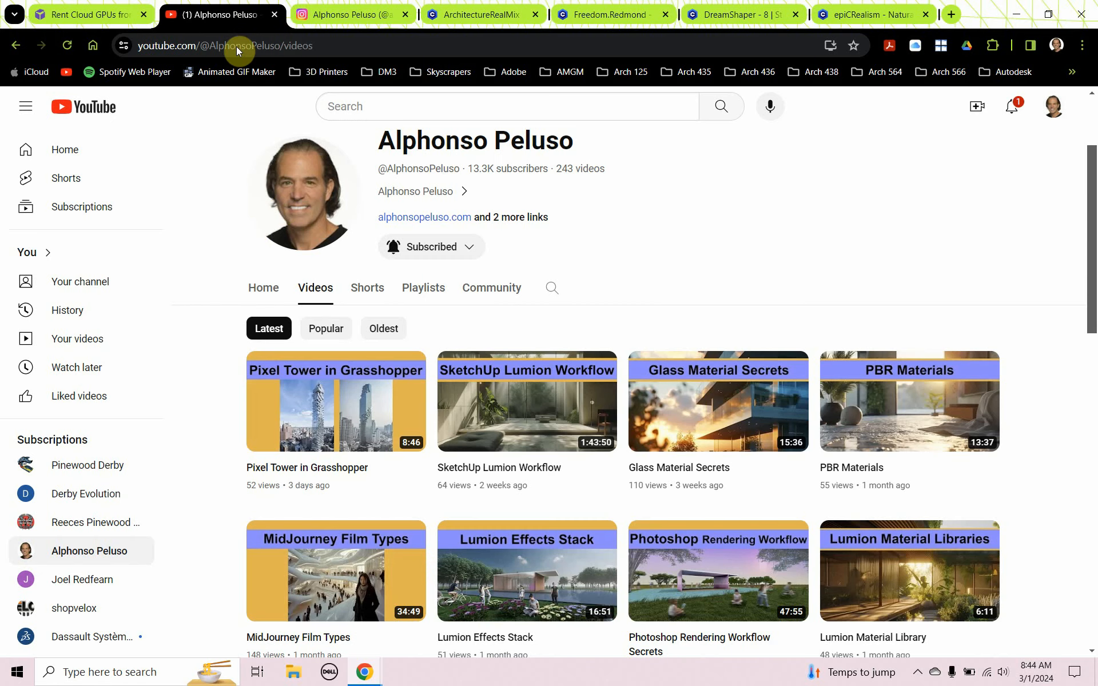
click(468, 248)
click(445, 356)
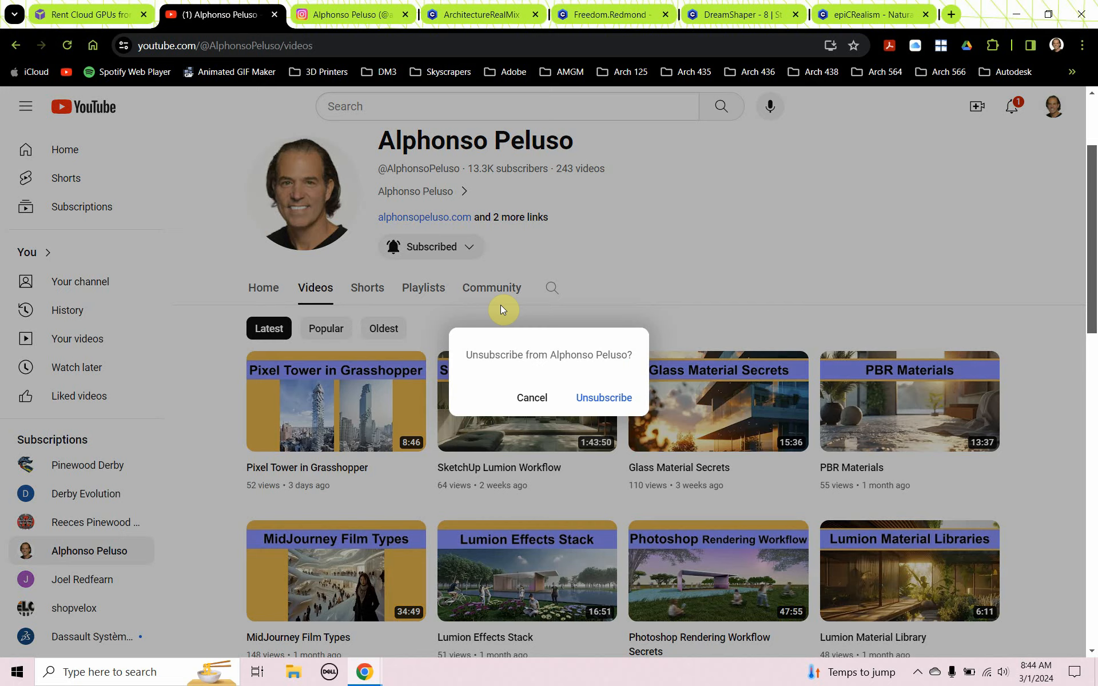
click(604, 397)
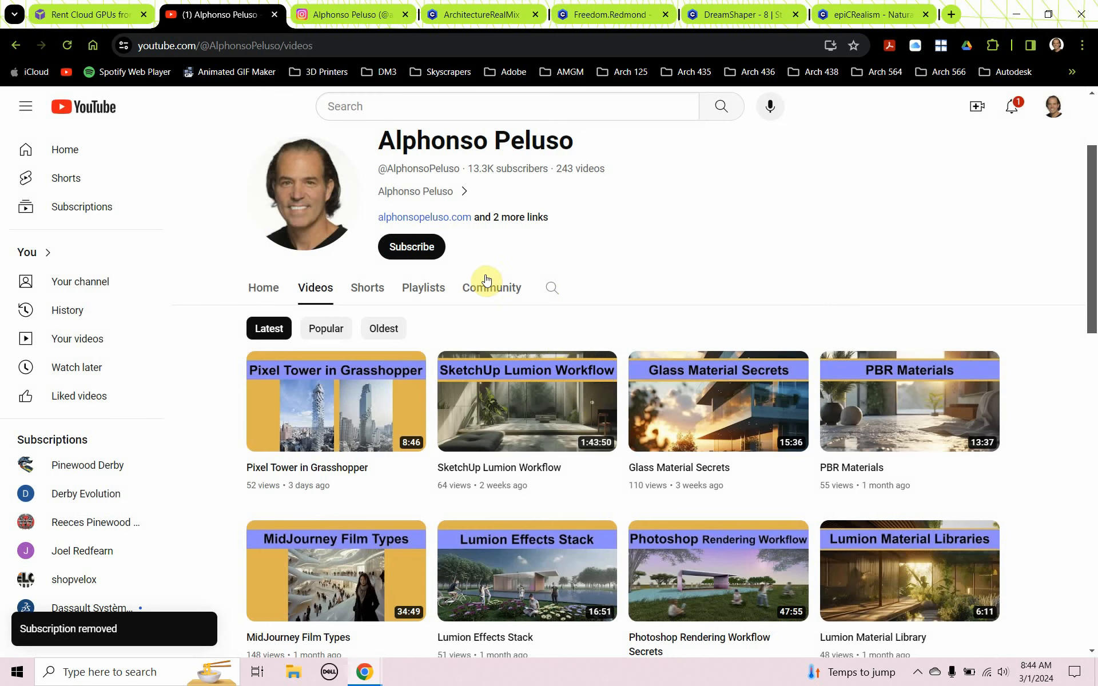
click(417, 251)
click(468, 248)
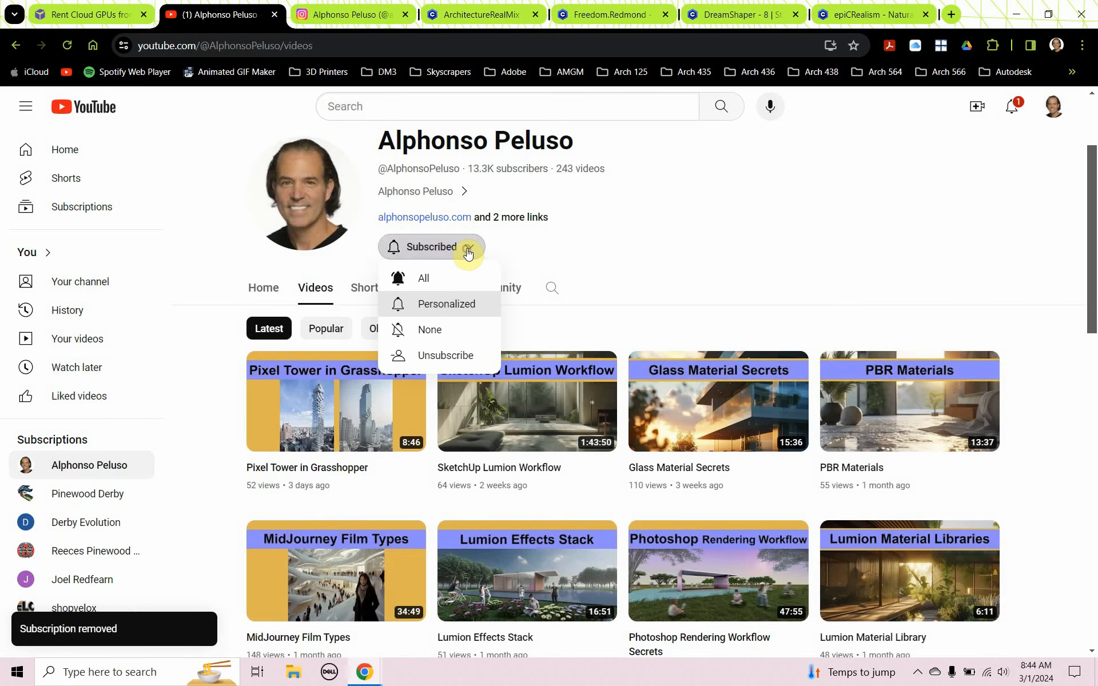
click(423, 279)
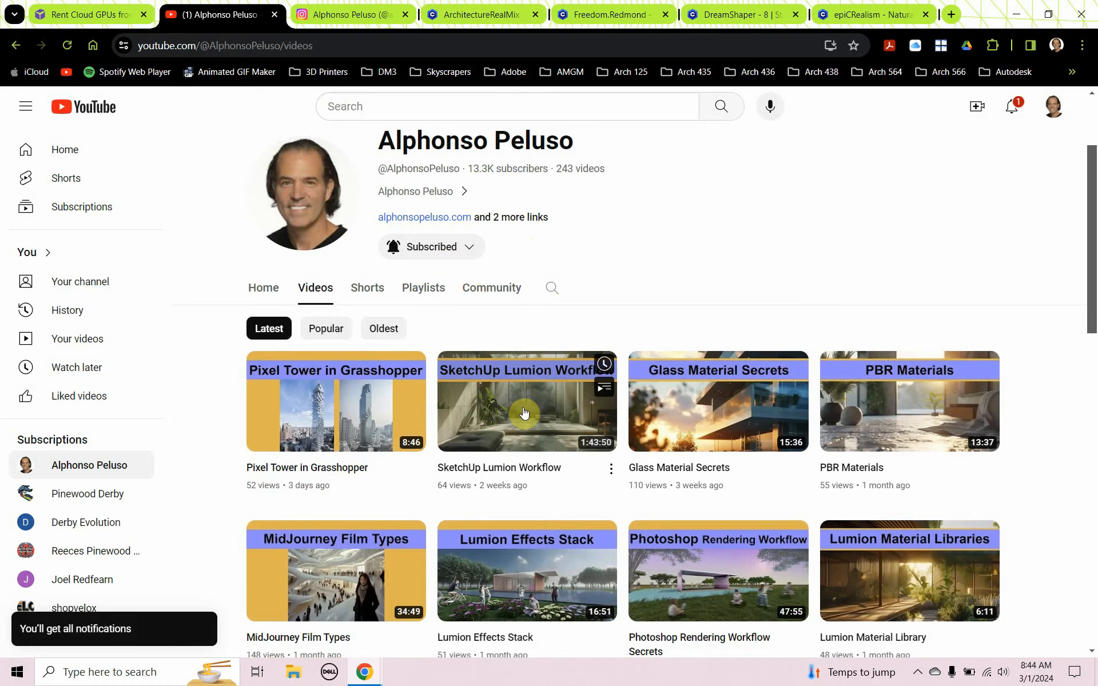
scroll(660, 433, down, 2)
scroll(660, 434, down, 1)
scroll(660, 433, down, 3)
scroll(660, 433, down, 3)
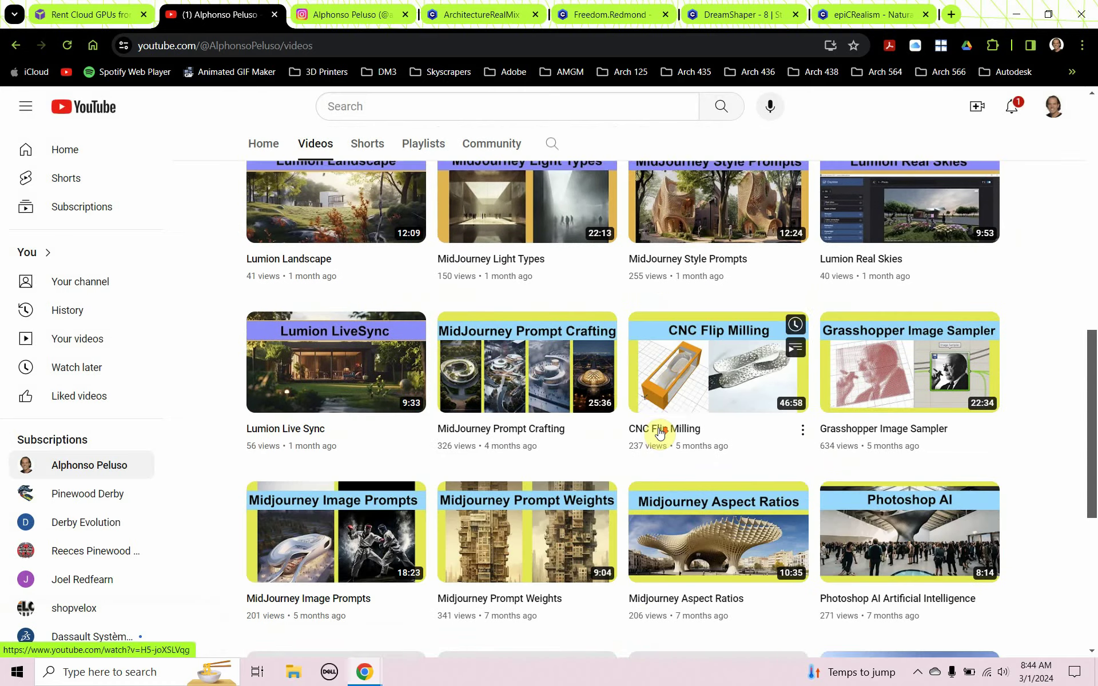
scroll(660, 434, down, 4)
scroll(659, 433, up, 5)
scroll(661, 434, up, 5)
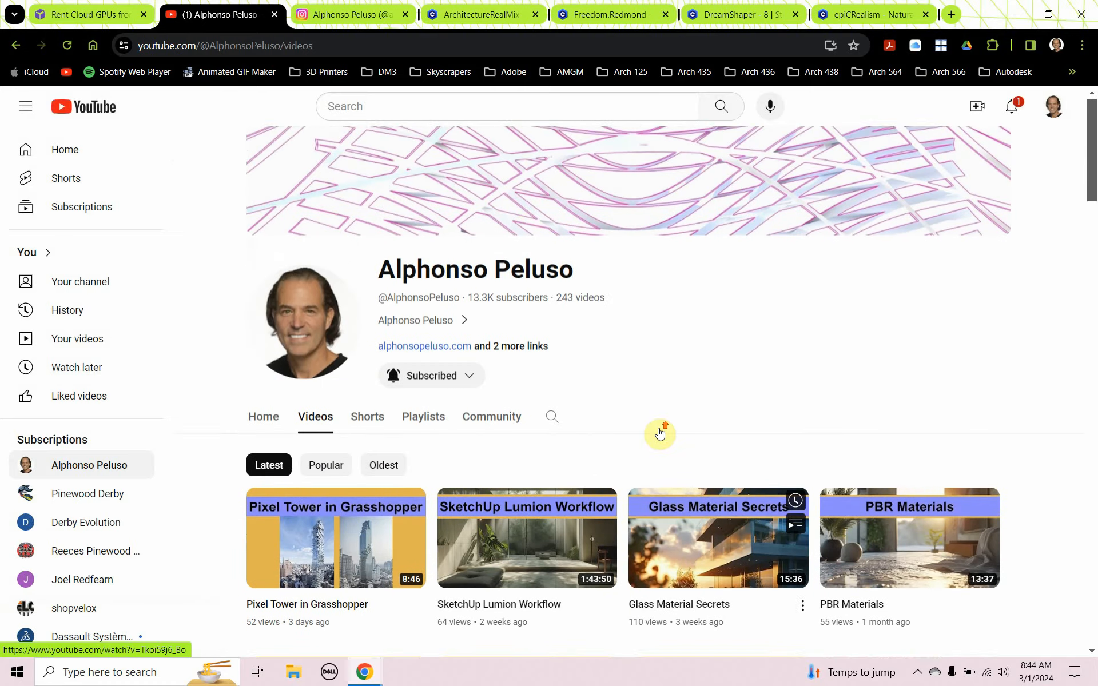
View the Instagram profile's posts, then return to the RunPod tab.
click(352, 15)
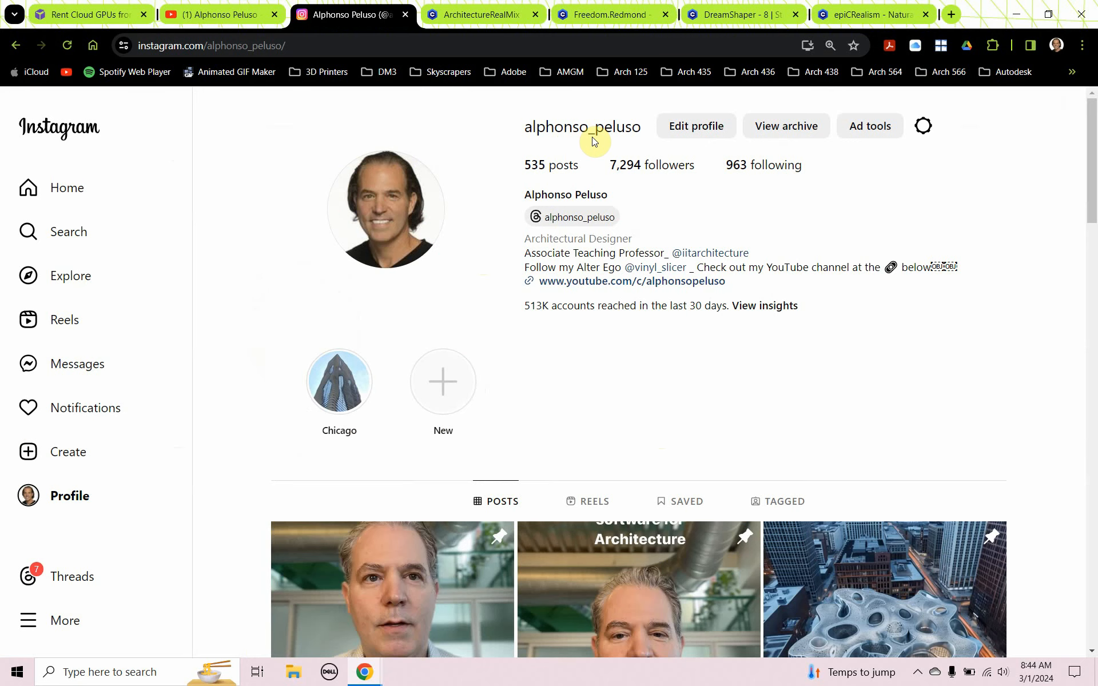
scroll(484, 396, down, 5)
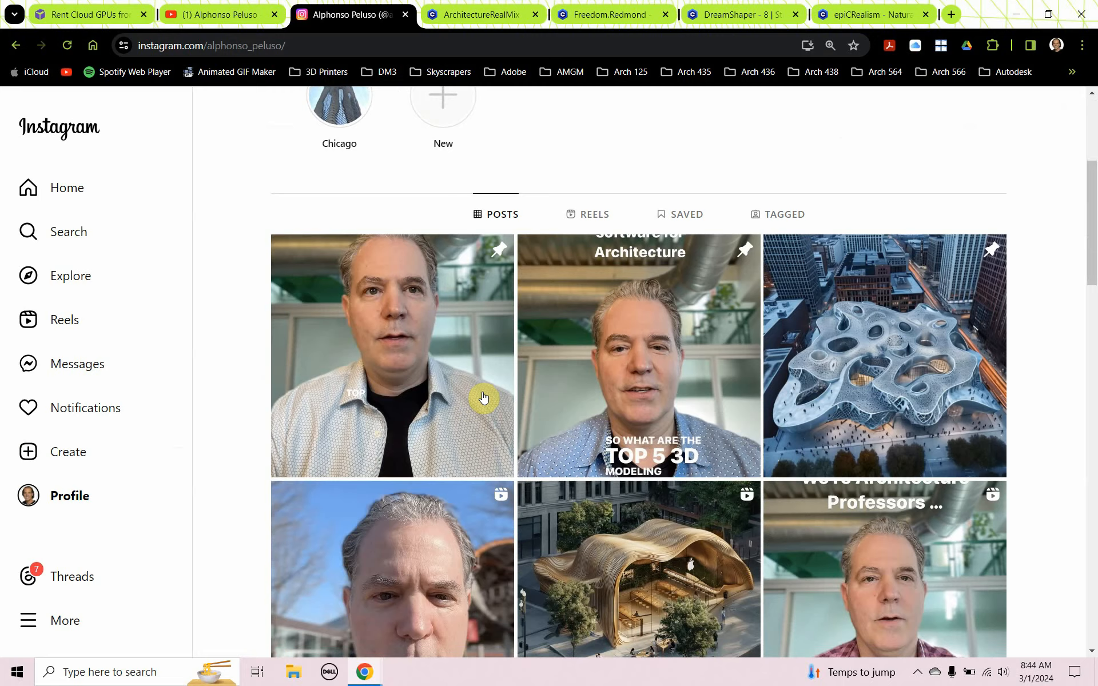
scroll(484, 396, down, 3)
scroll(483, 397, down, 3)
scroll(484, 397, down, 3)
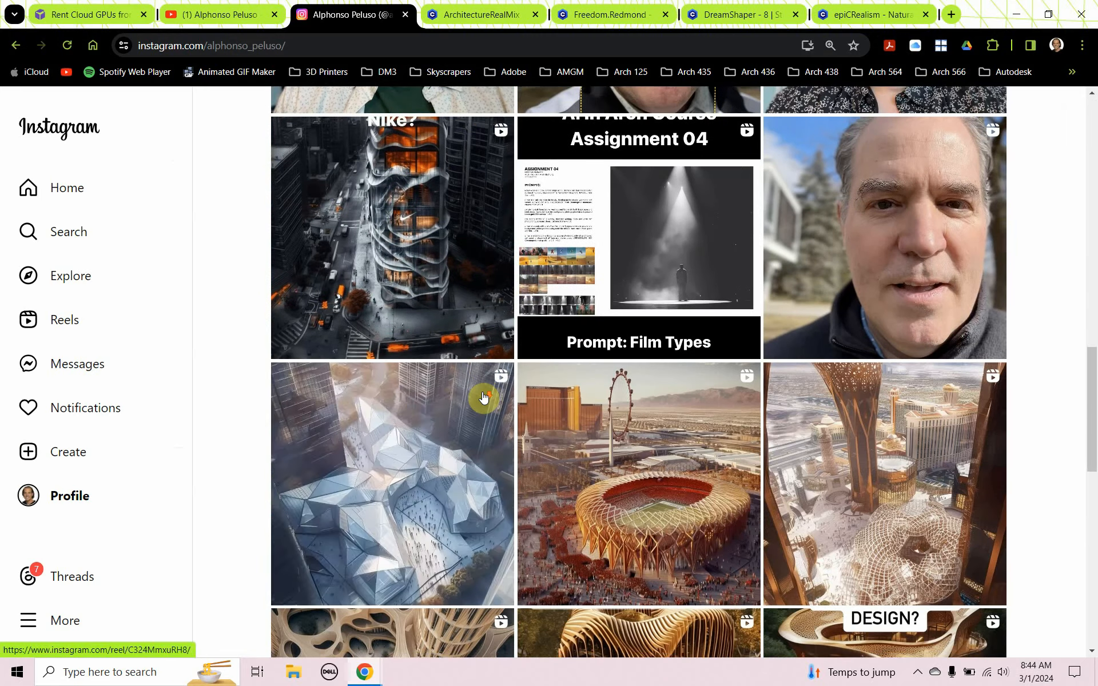
scroll(484, 397, down, 2)
scroll(484, 396, up, 5)
scroll(483, 396, up, 5)
scroll(485, 397, up, 3)
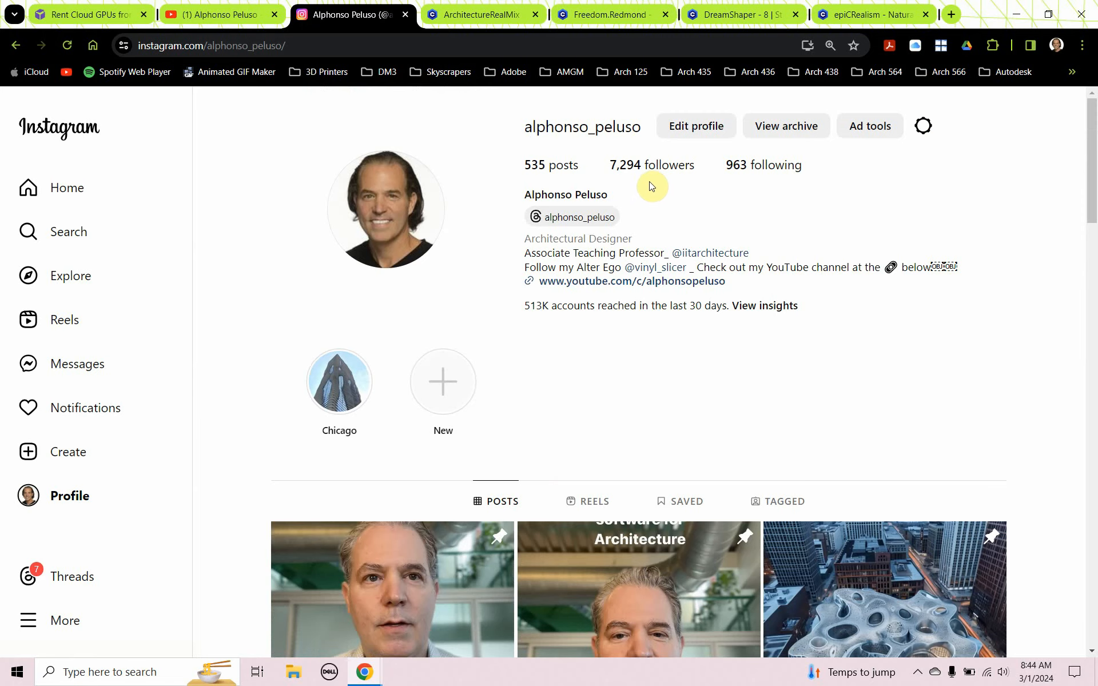
click(91, 15)
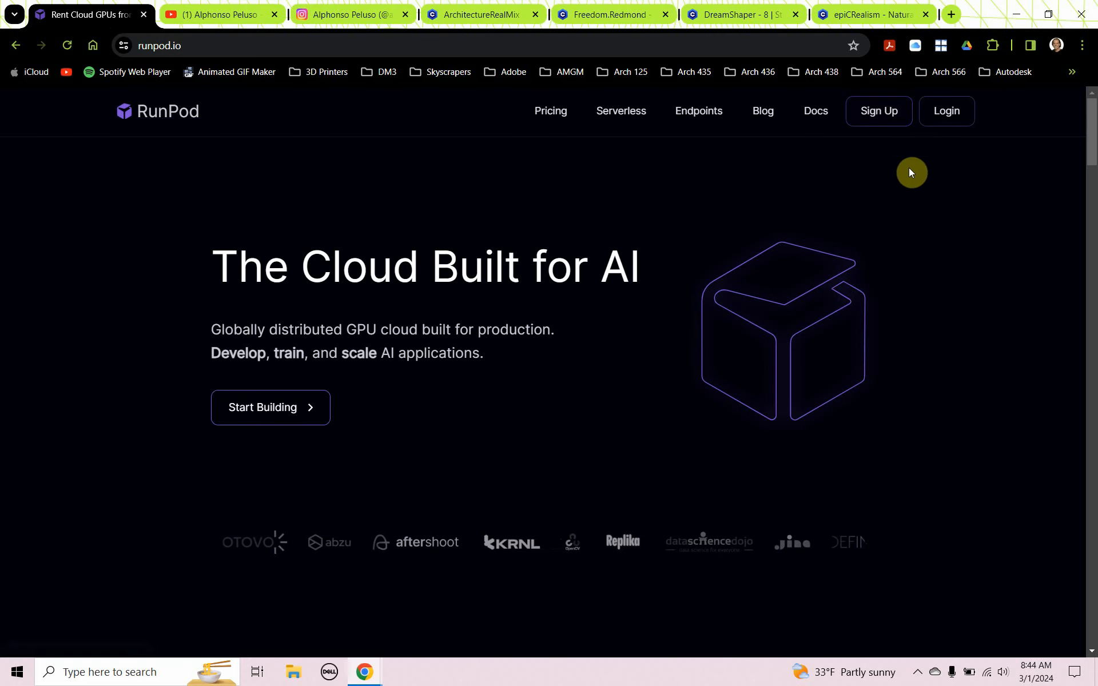
Log in from the RunPod homepage to reach the console.
click(948, 114)
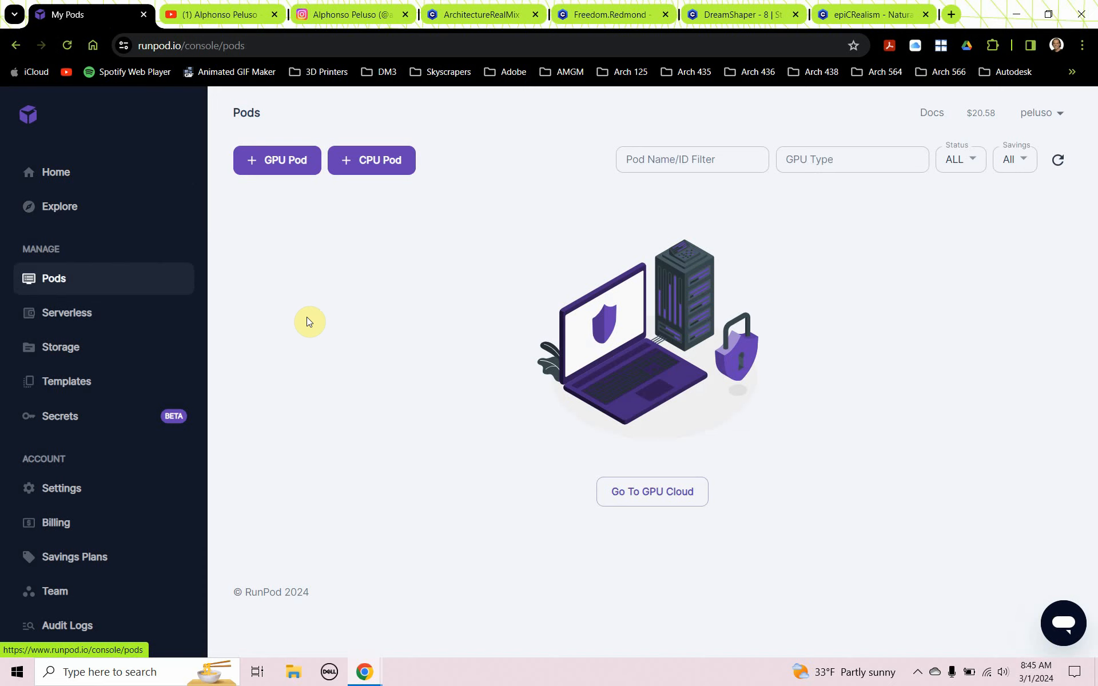
click(56, 523)
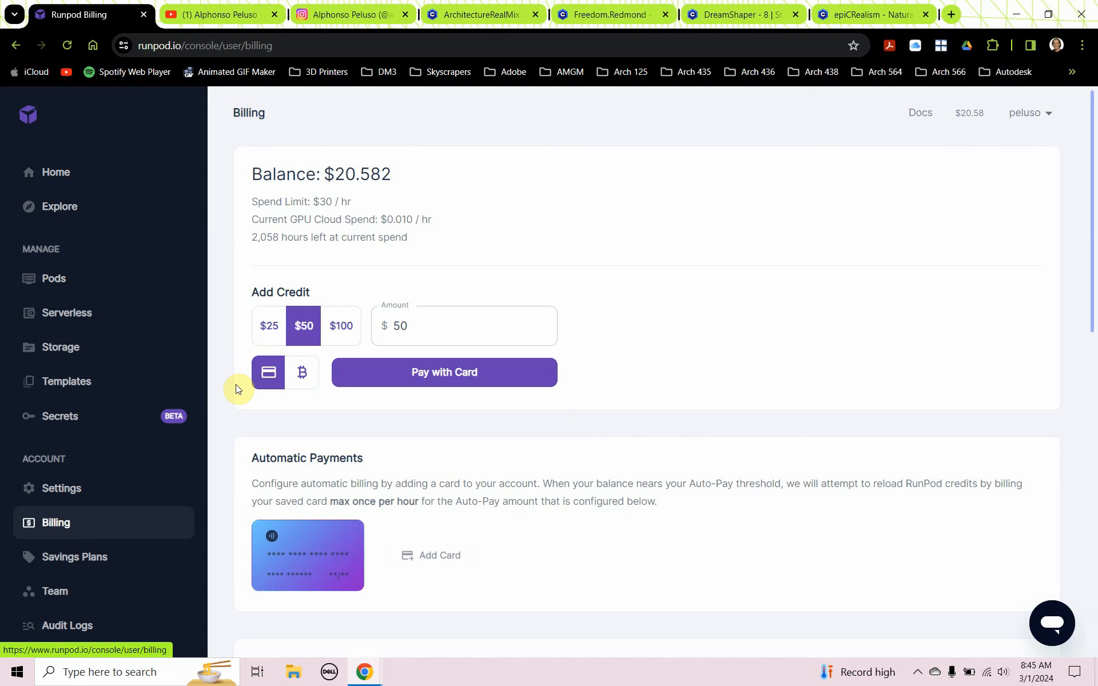
click(270, 325)
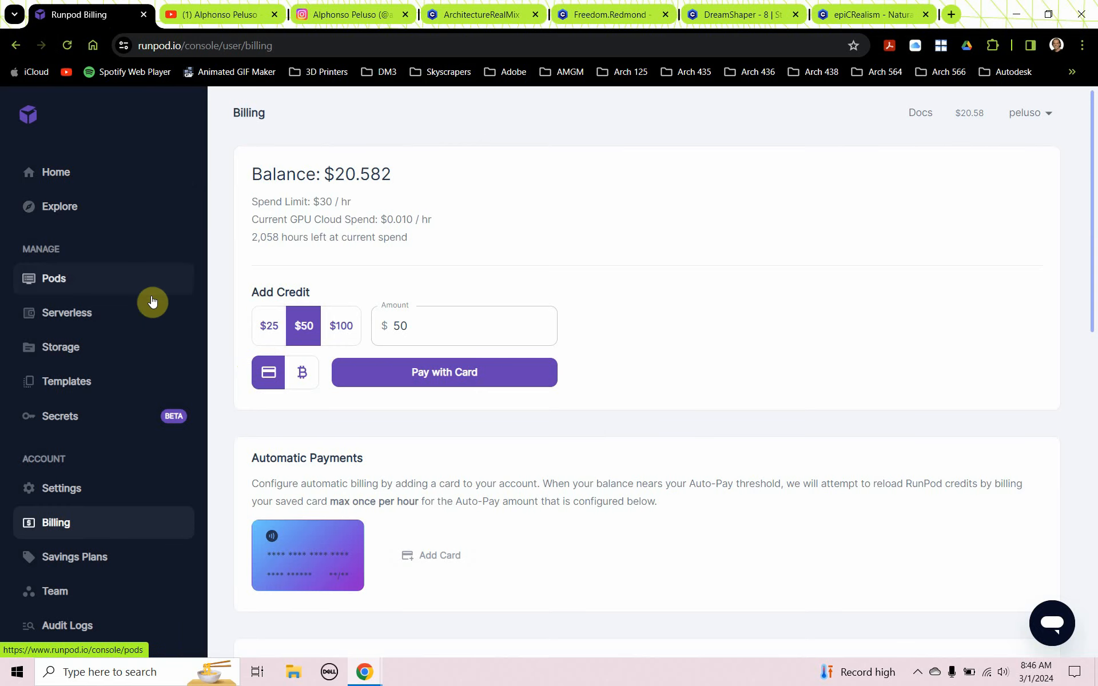
click(84, 286)
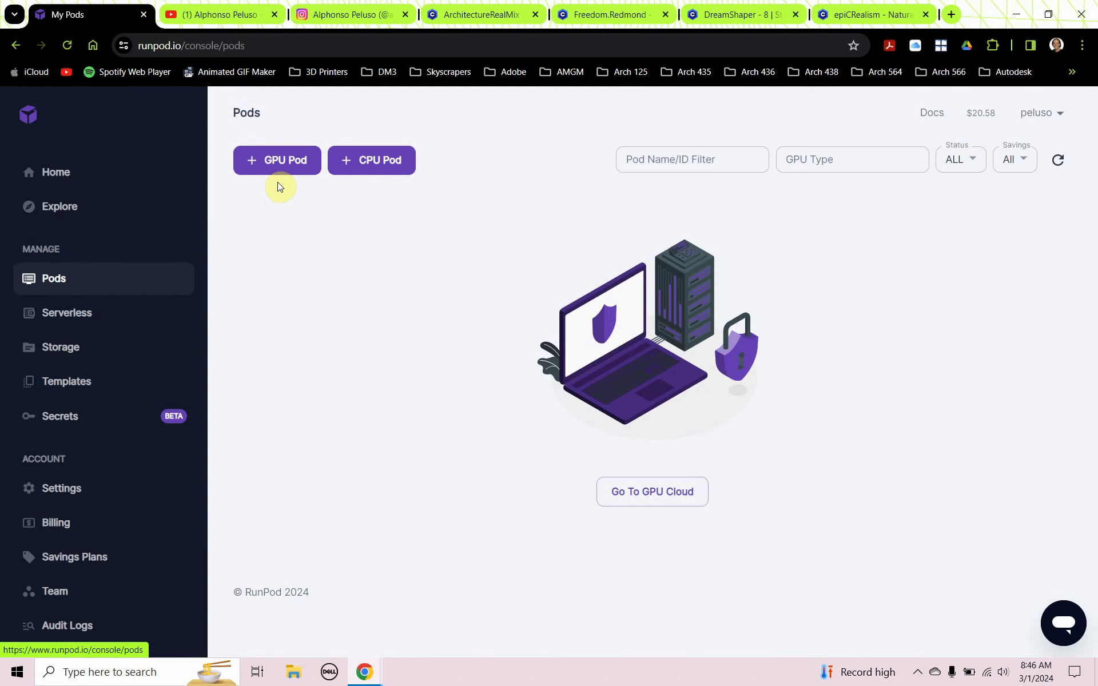
Start a new GPU pod on Secure Cloud and begin creating a new network volume.
click(262, 160)
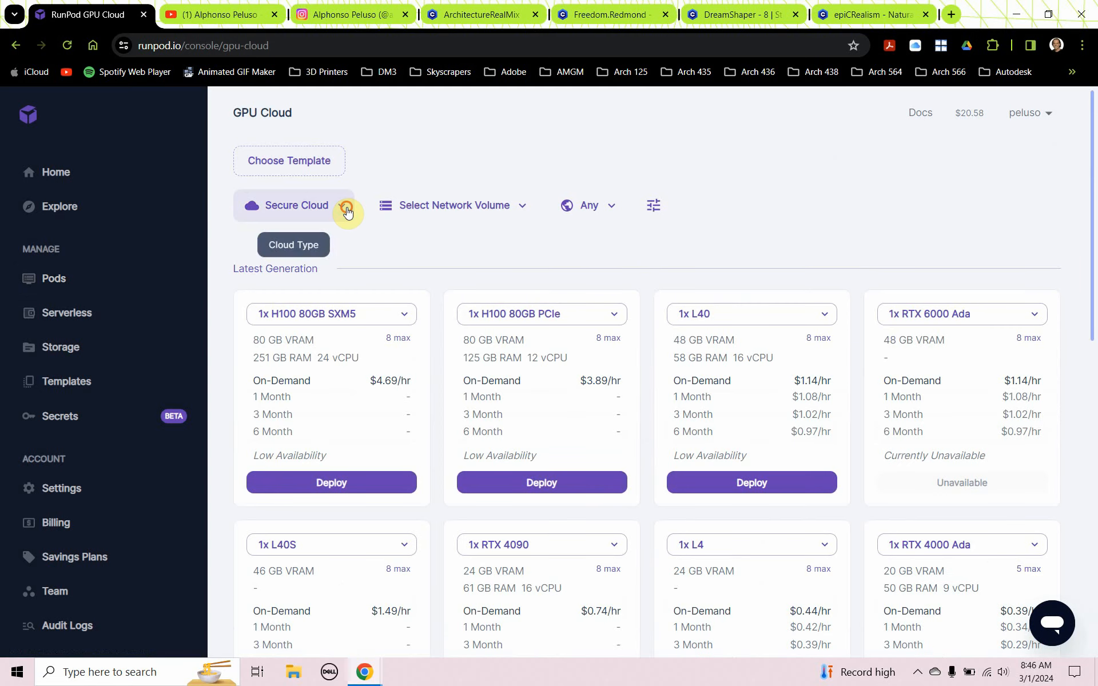
click(341, 206)
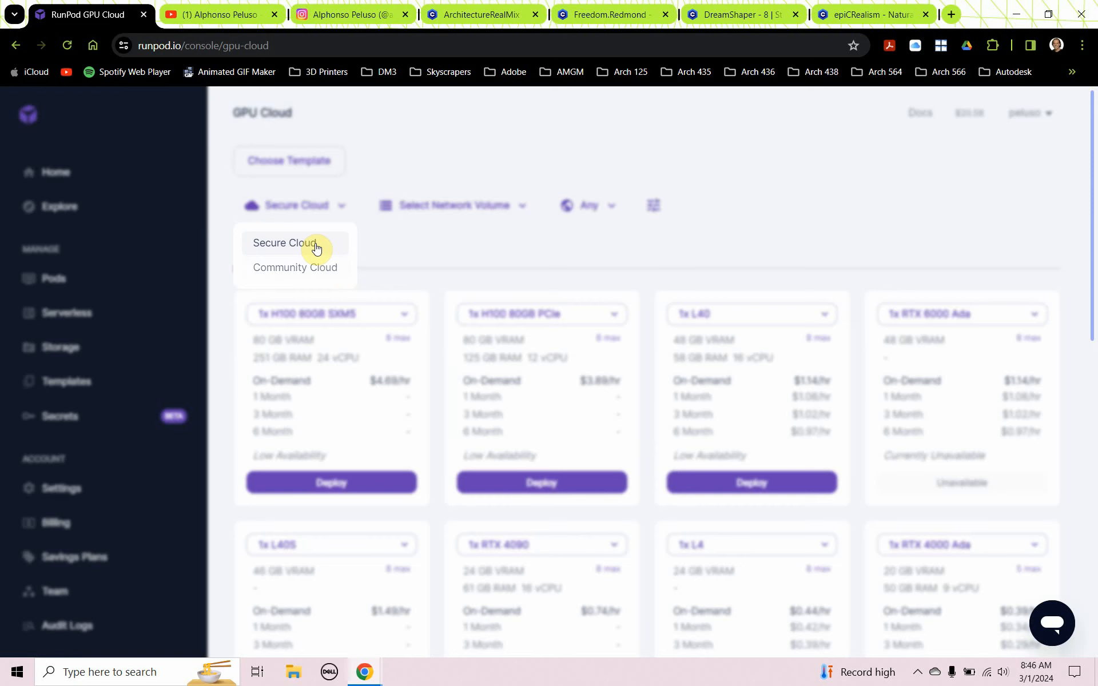
click(316, 247)
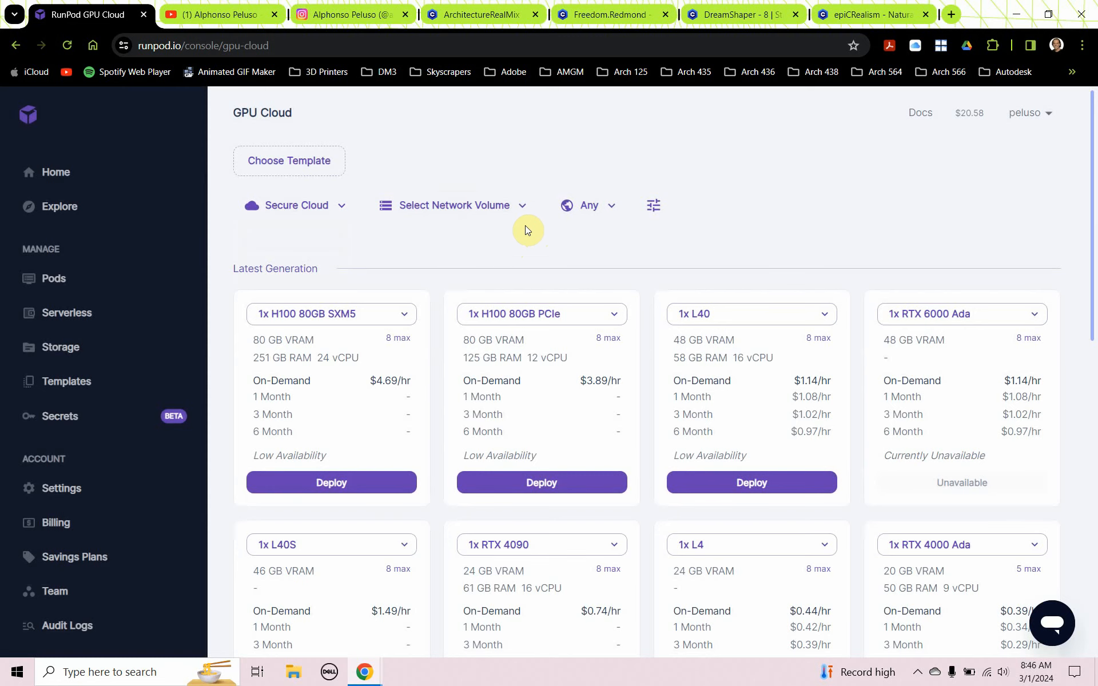
click(523, 205)
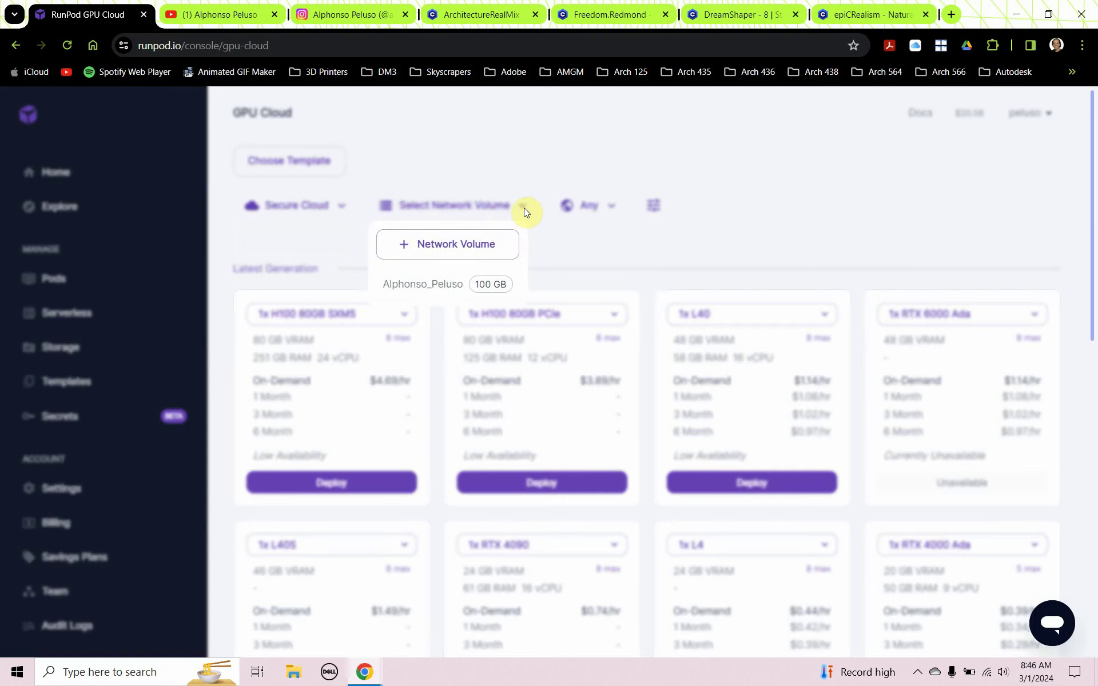
click(421, 243)
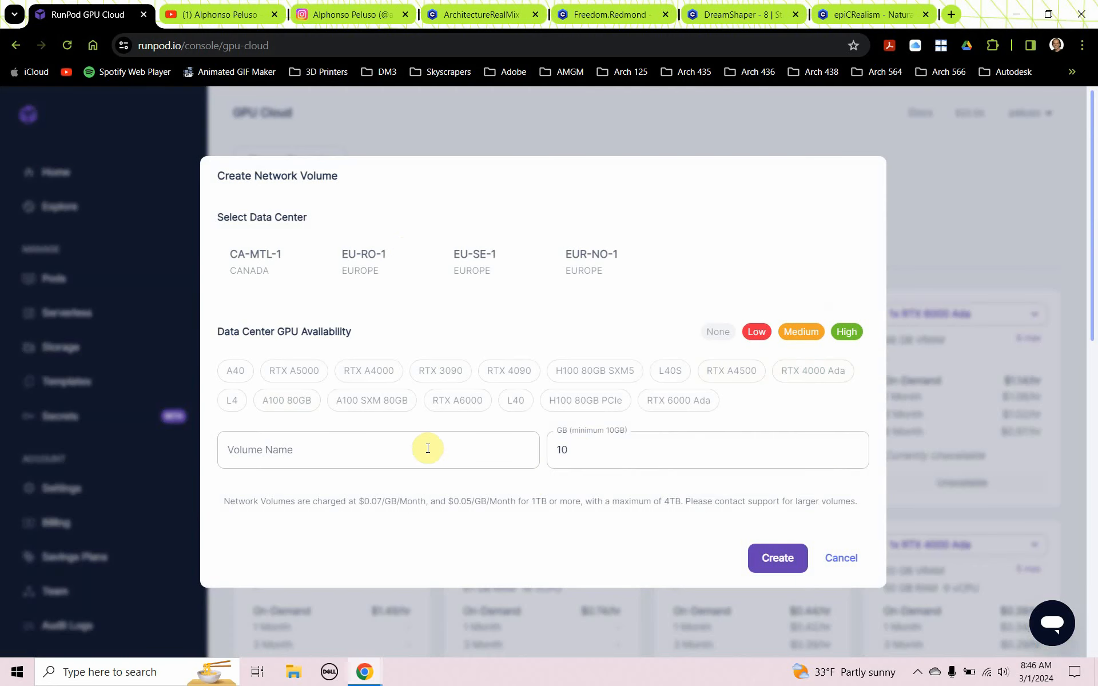
Set the volume size to 100 GB and fill the name with the _Test suffix.
click(581, 454)
text(0)
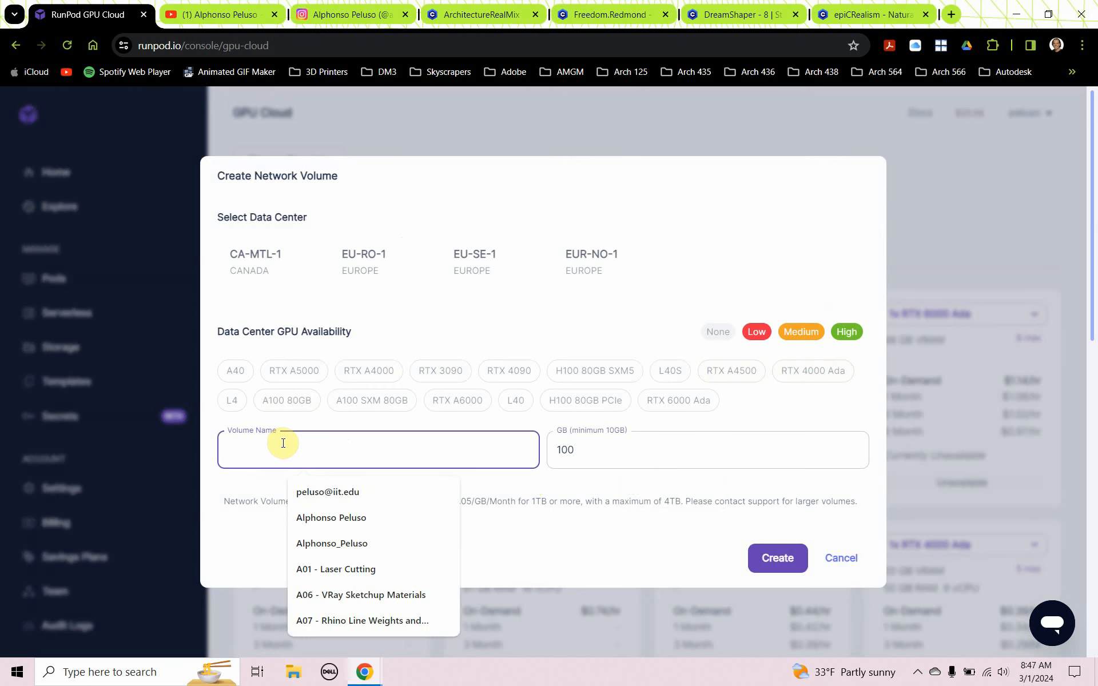
click(332, 543)
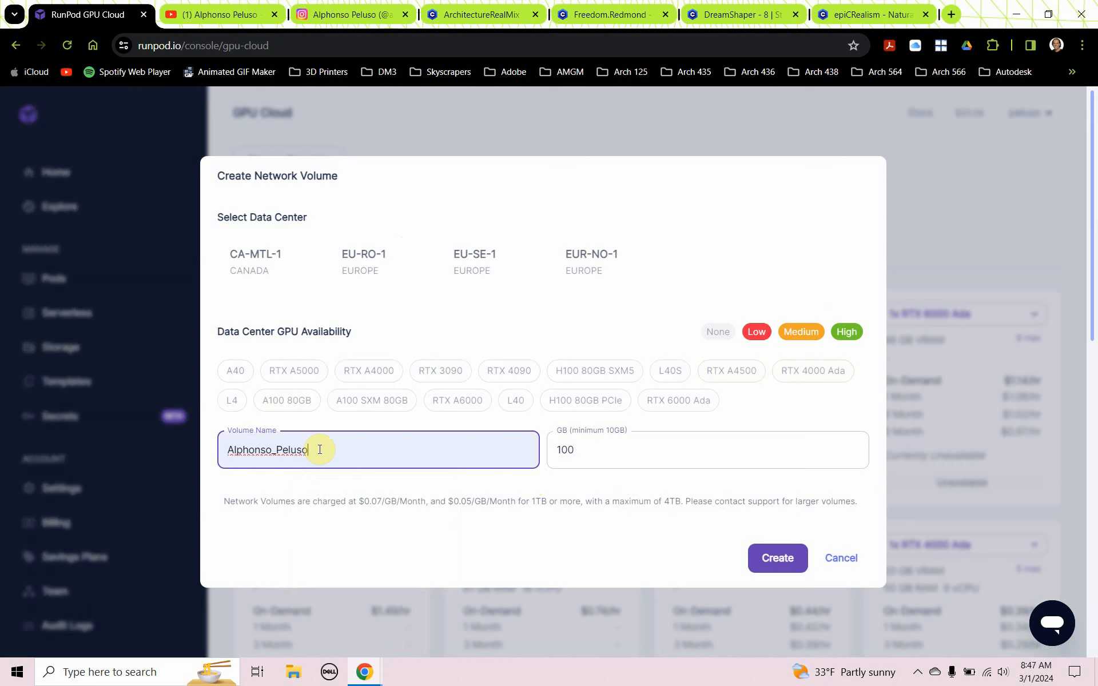
text(_T)
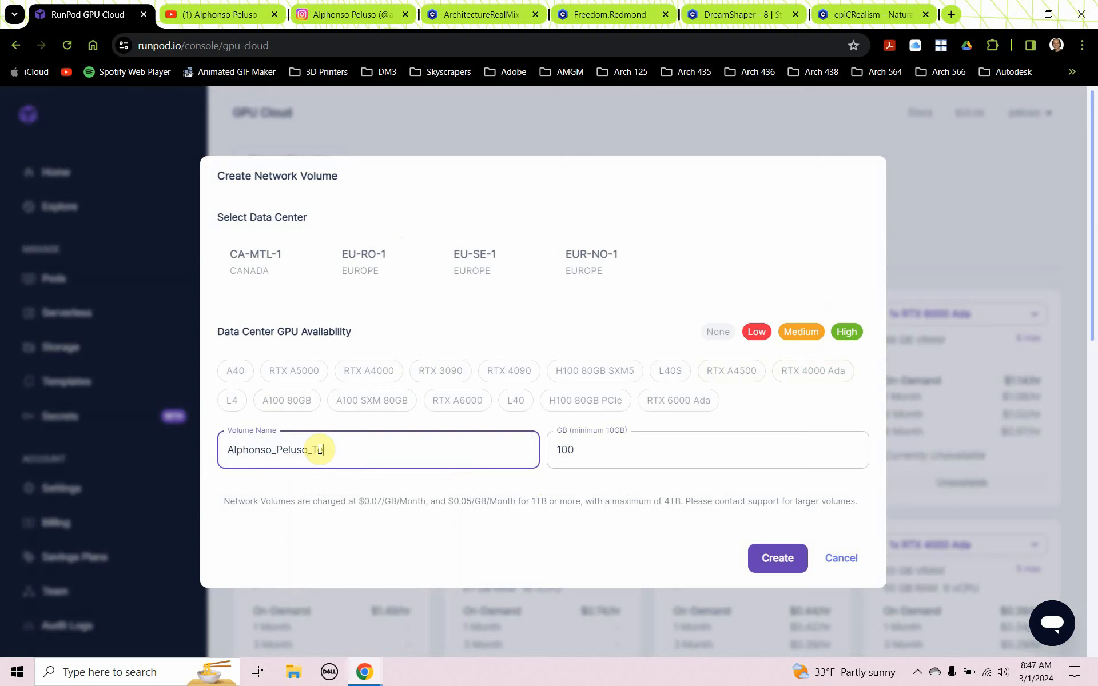
text(est)
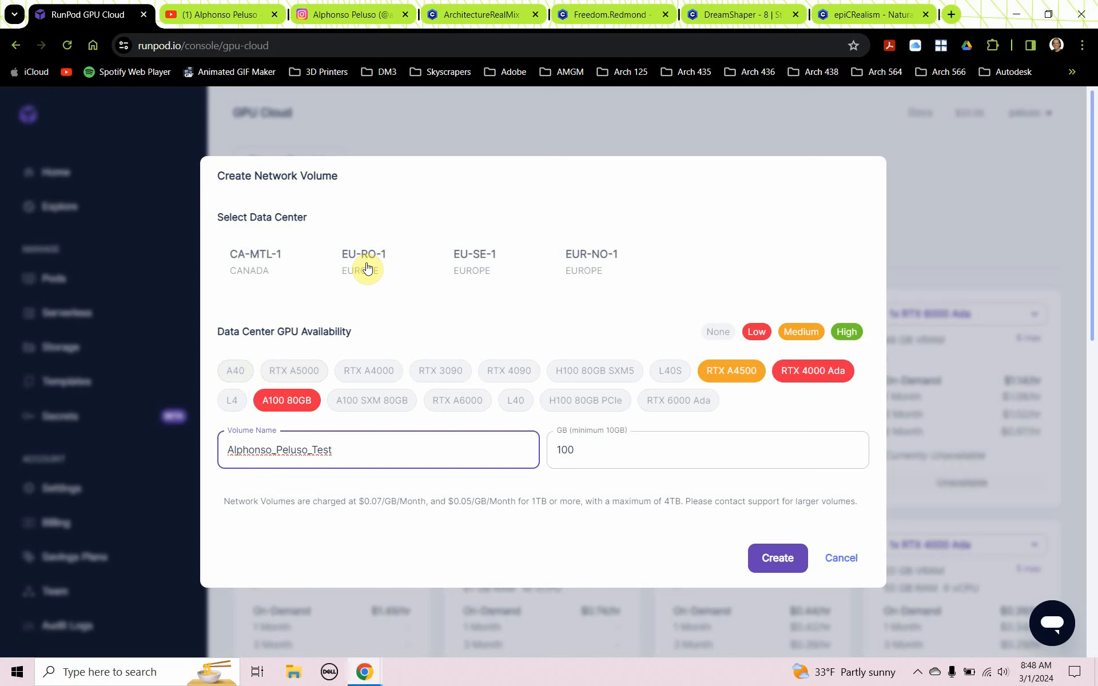
Check European GPU availability, choose EU-RO-1 and create the volume.
click(471, 255)
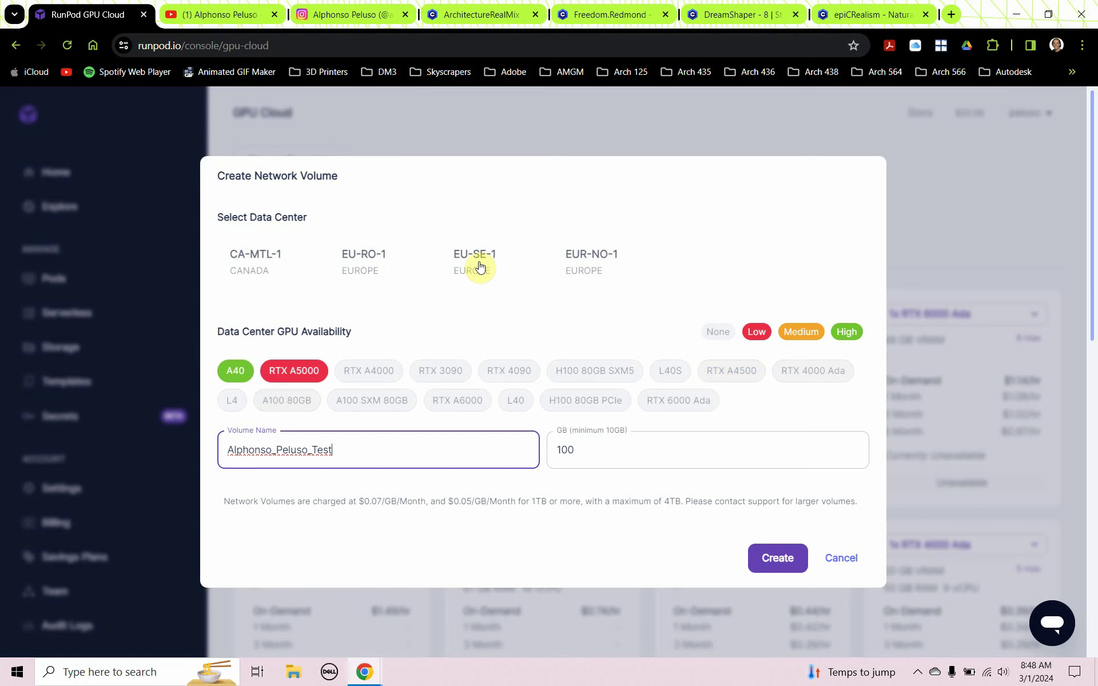
click(374, 269)
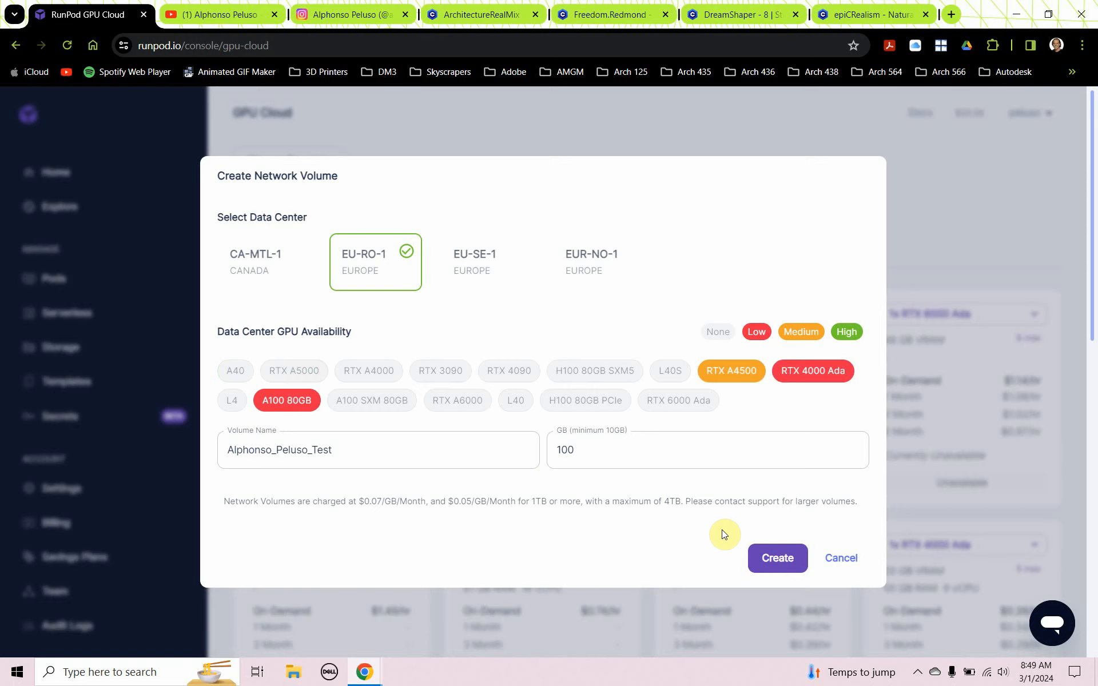
click(776, 558)
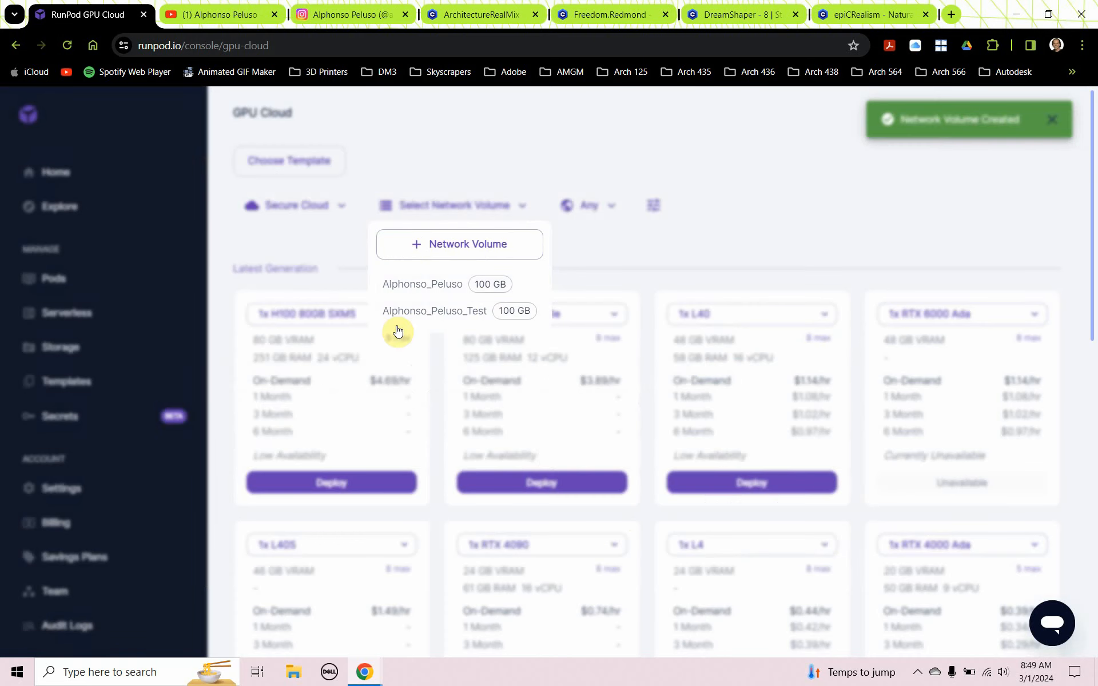
click(430, 316)
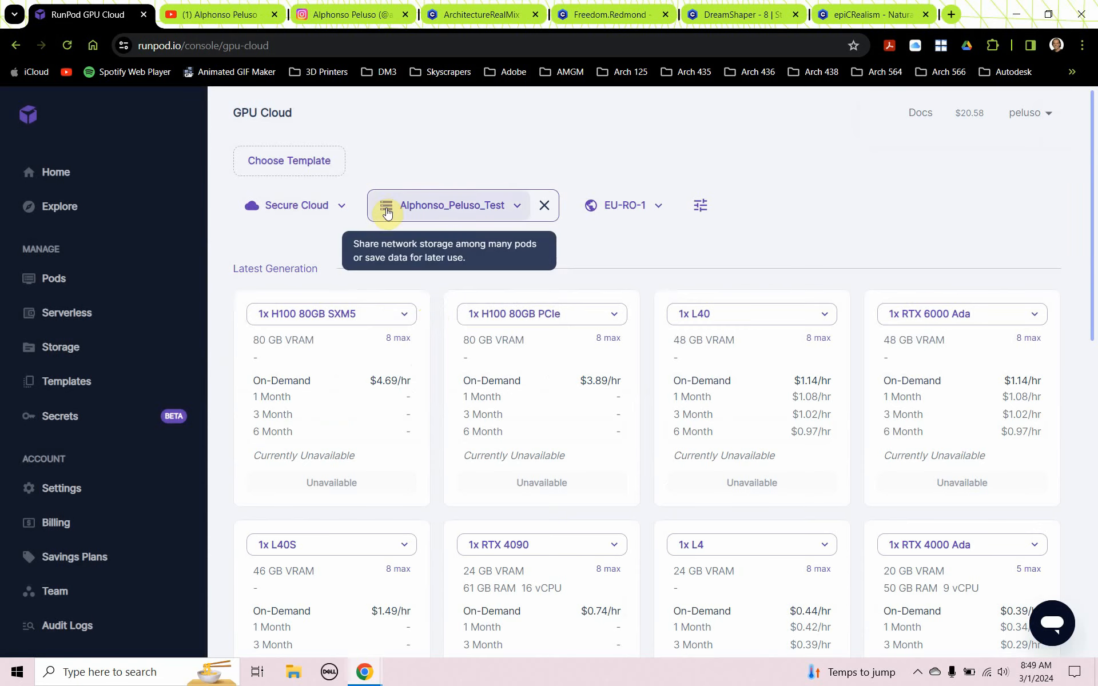
scroll(559, 392, down, 3)
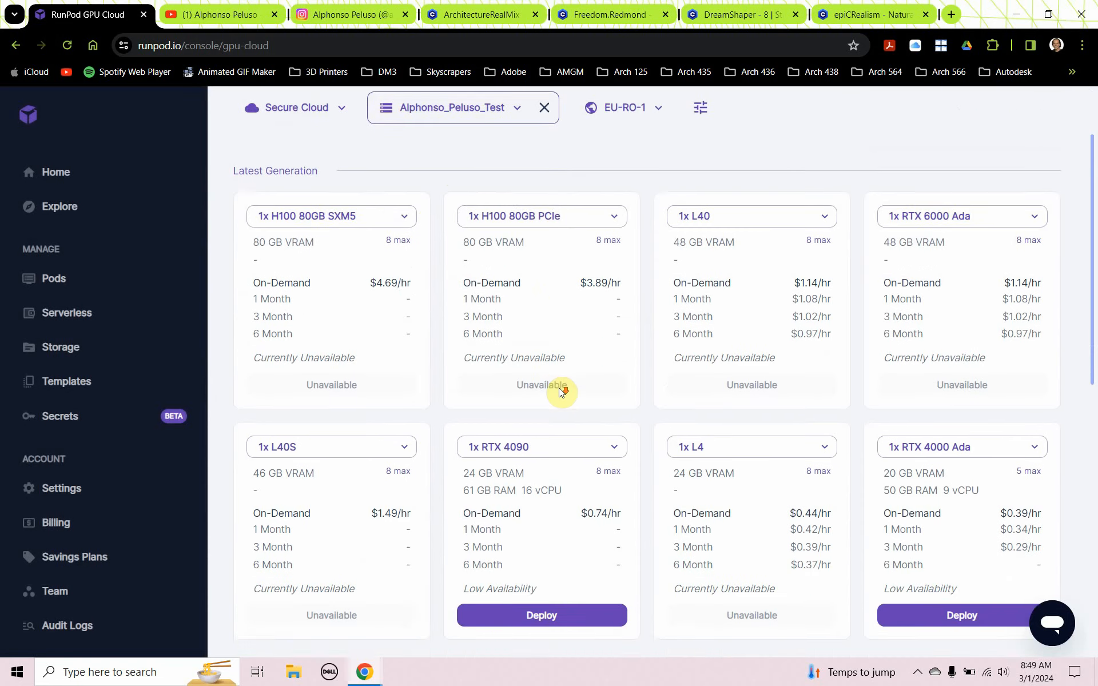
scroll(559, 392, down, 2)
scroll(559, 393, down, 2)
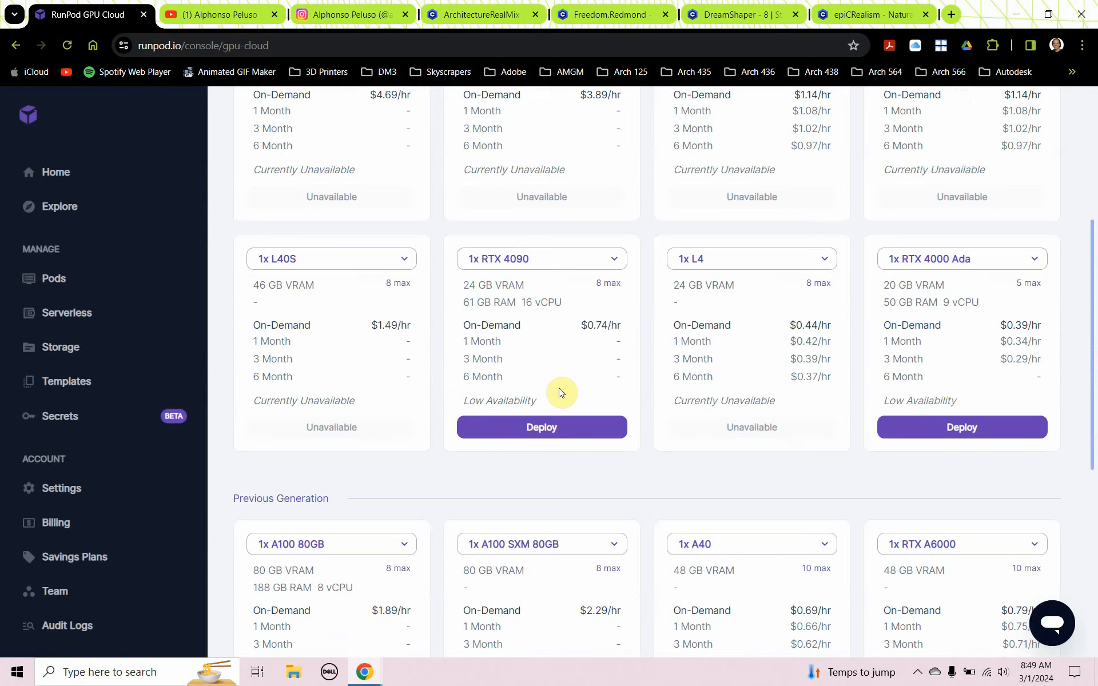
scroll(558, 392, down, 3)
scroll(558, 392, down, 2)
scroll(559, 392, down, 1)
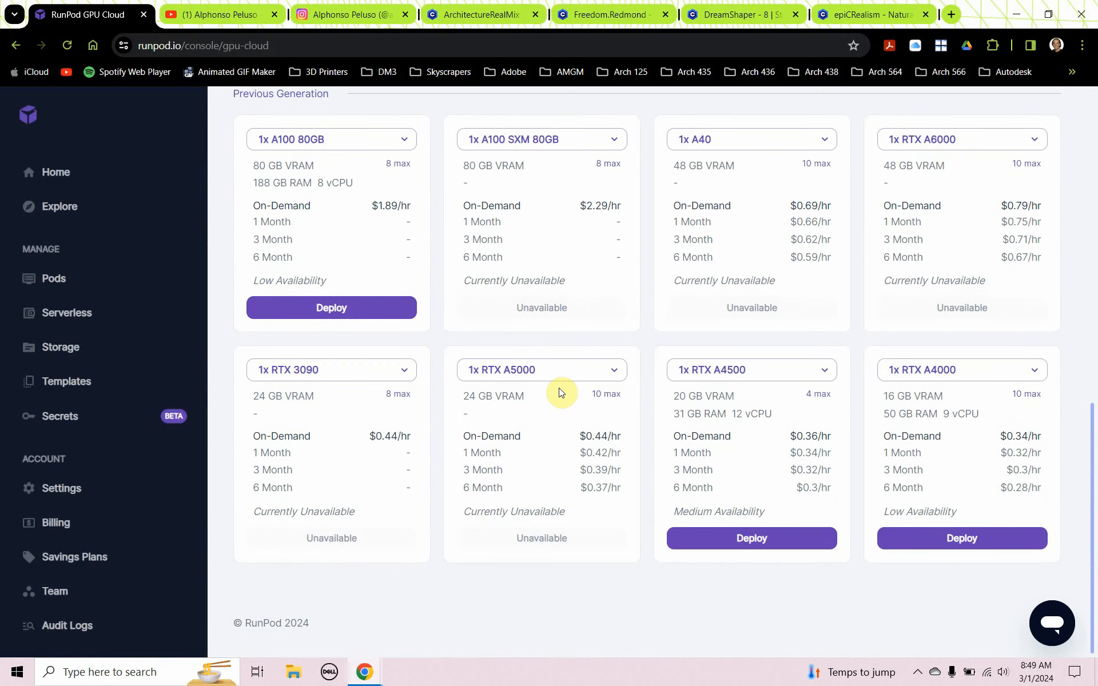
scroll(559, 392, up, 4)
scroll(559, 391, up, 1)
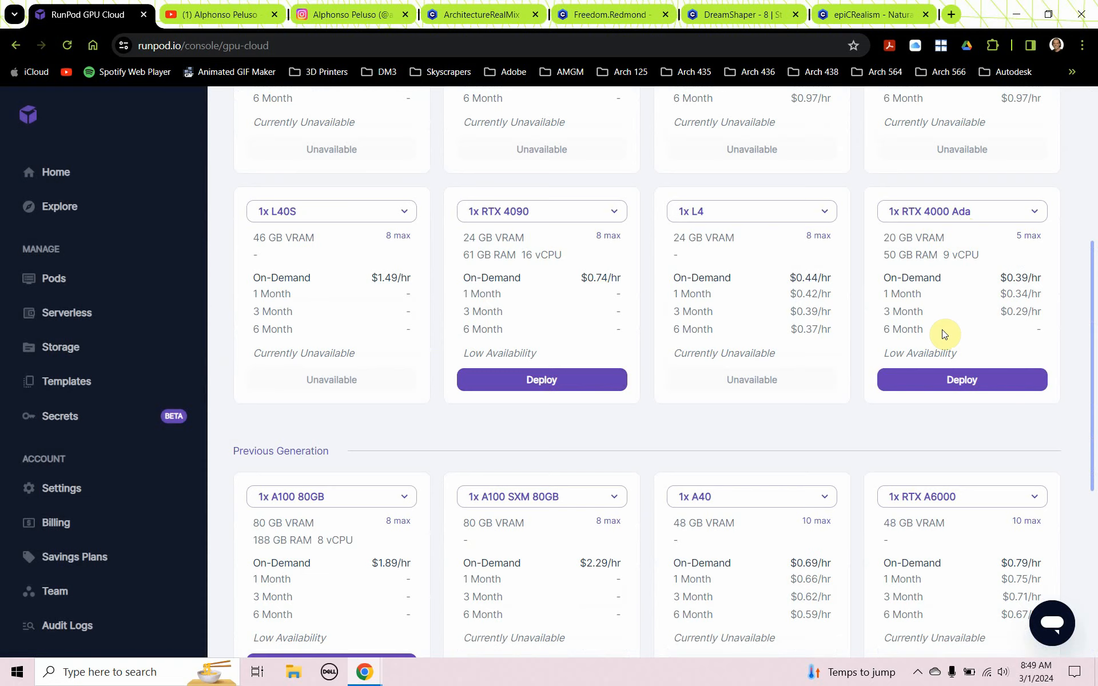
scroll(942, 334, down, 3)
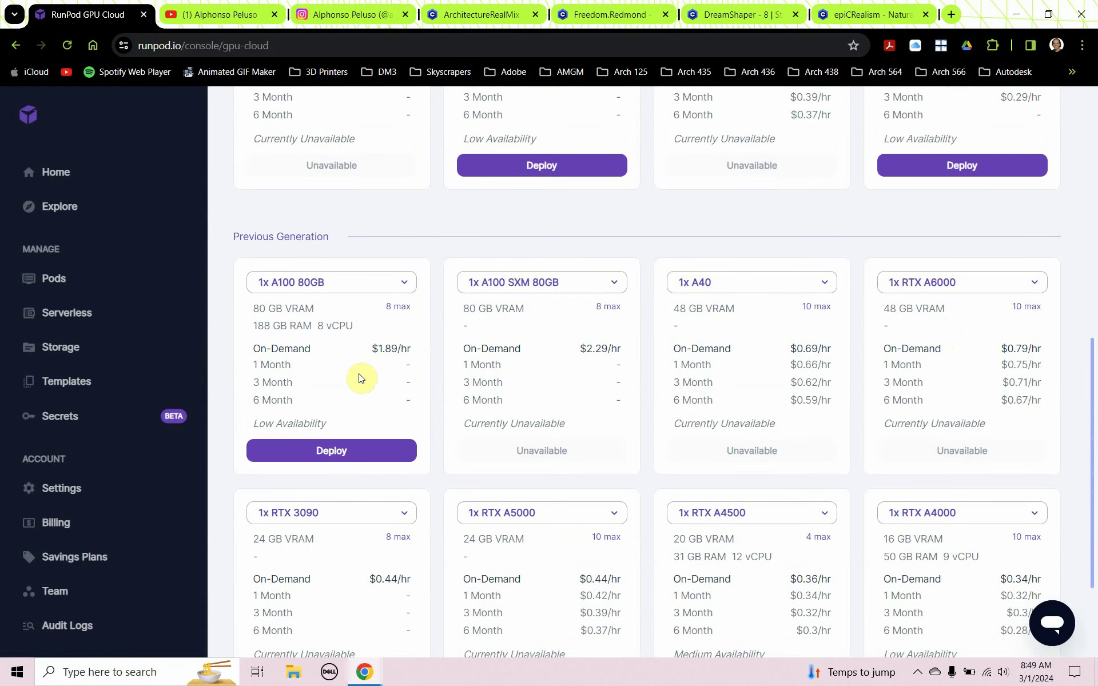
scroll(359, 376, down, 1)
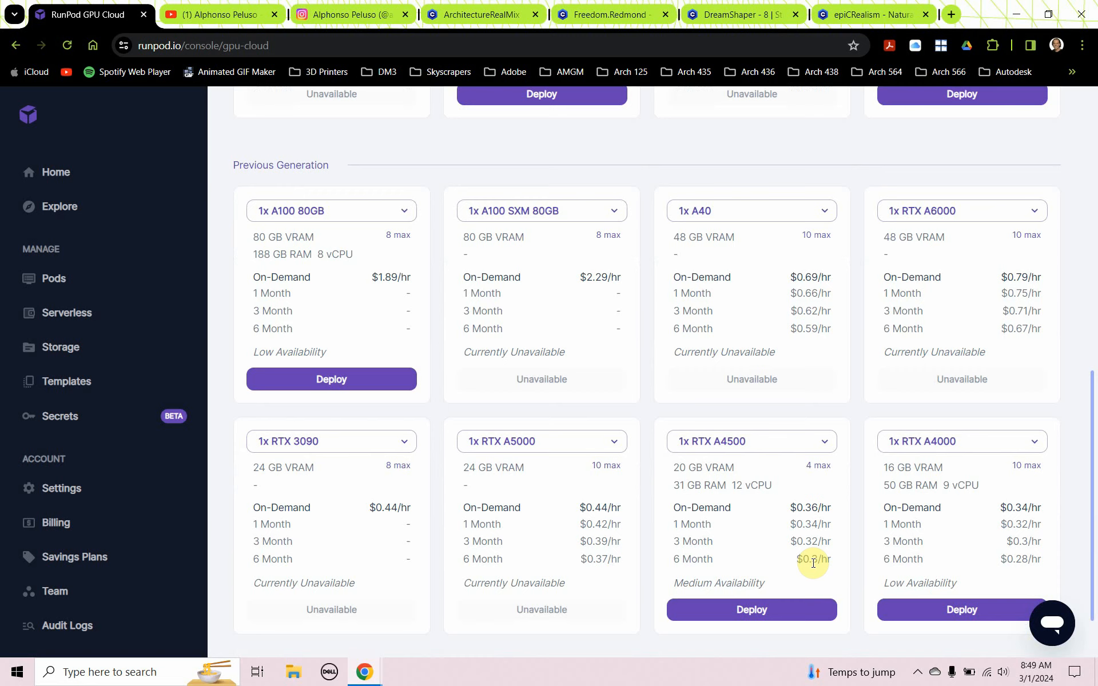
scroll(819, 564, down, 1)
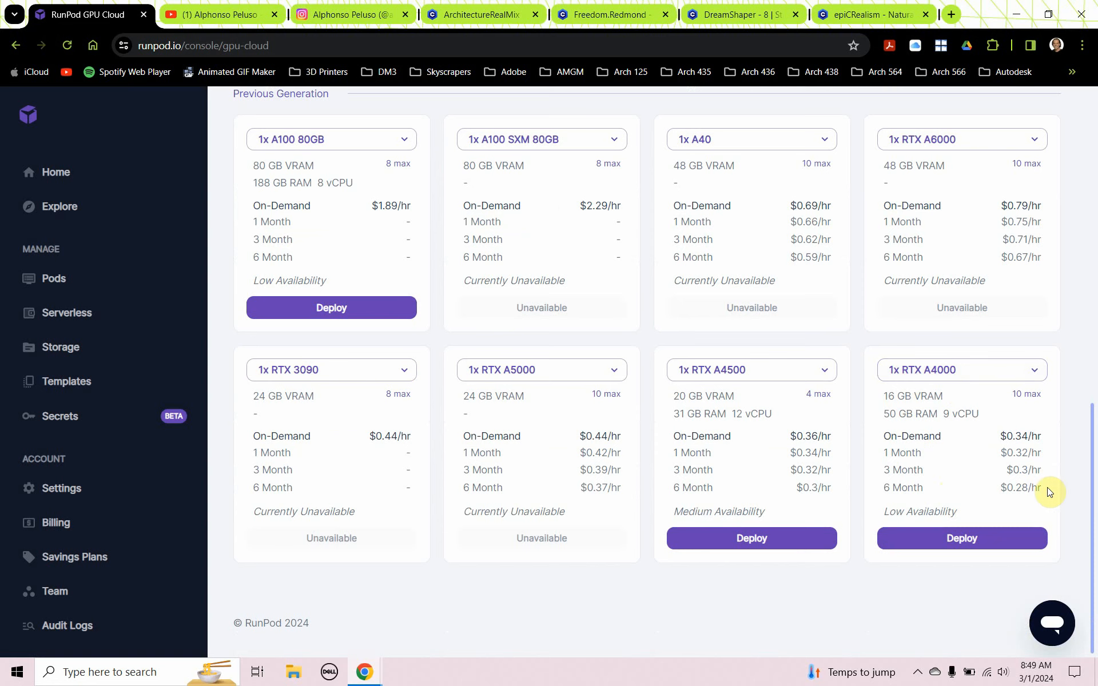
Deploy on 1x RTX A4000 with the RunPod Stable Diffusion template and continue to pricing.
click(961, 539)
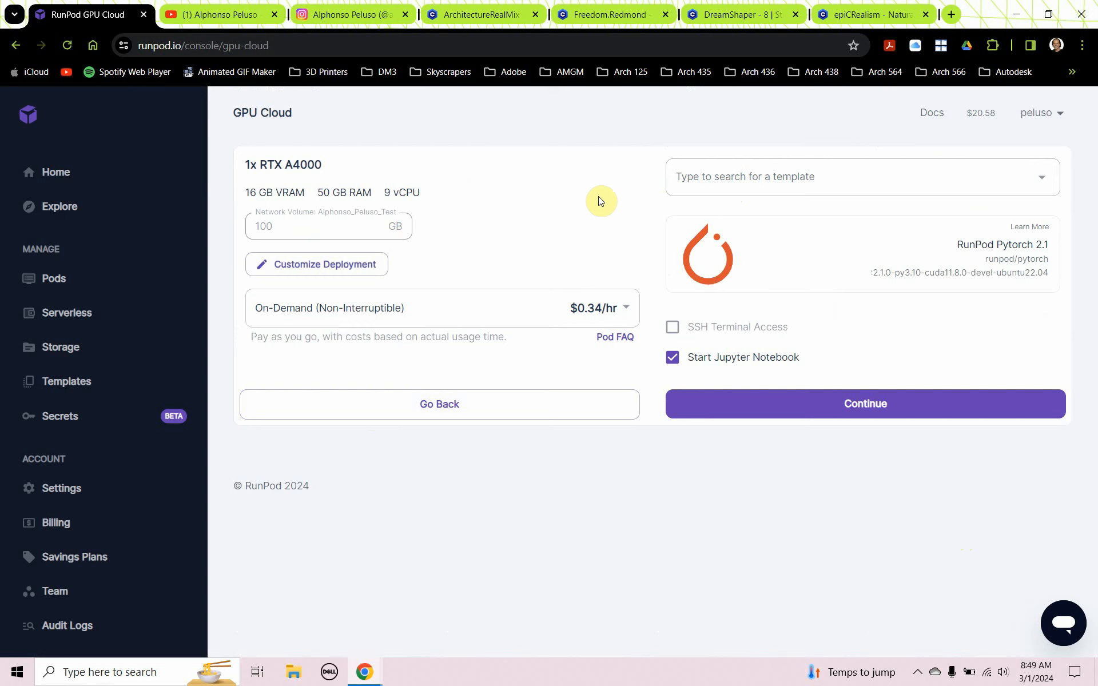
click(696, 180)
text(stable)
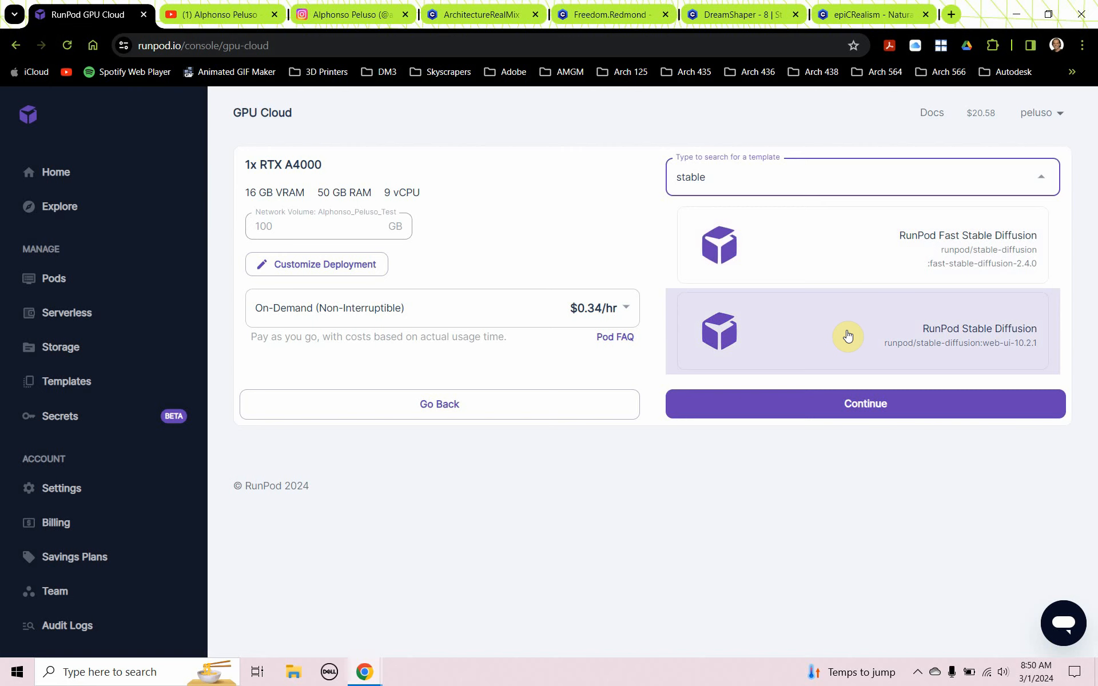
click(845, 335)
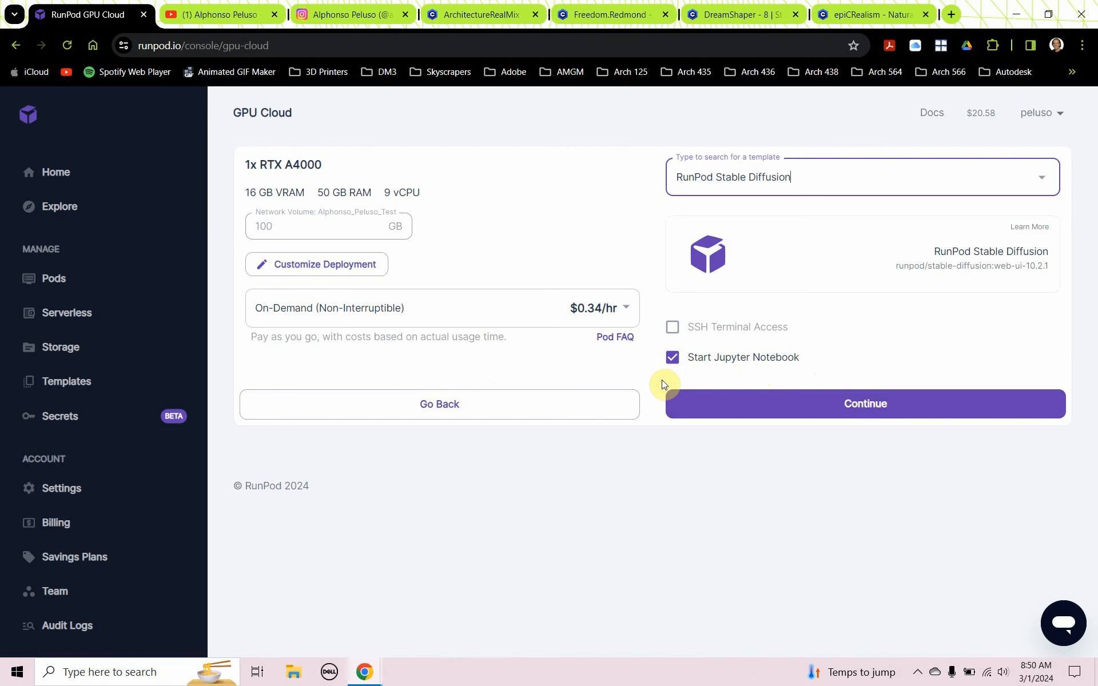
click(830, 403)
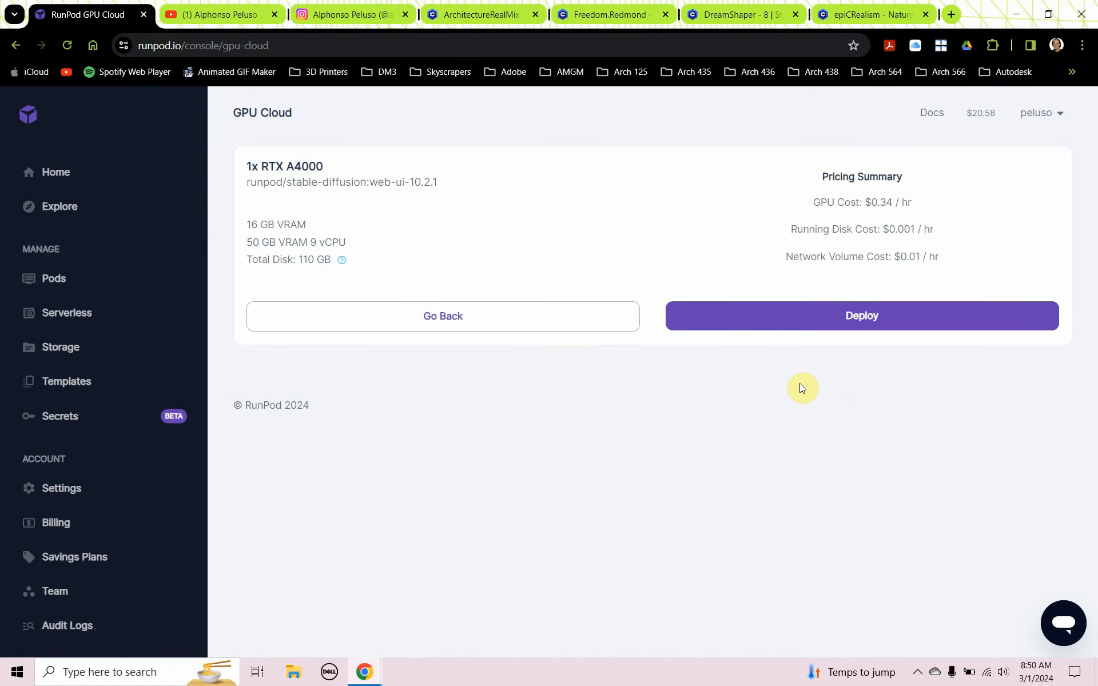
Launch the pod, expand its details, and try Jupyter Lab from Connect before closing.
click(736, 323)
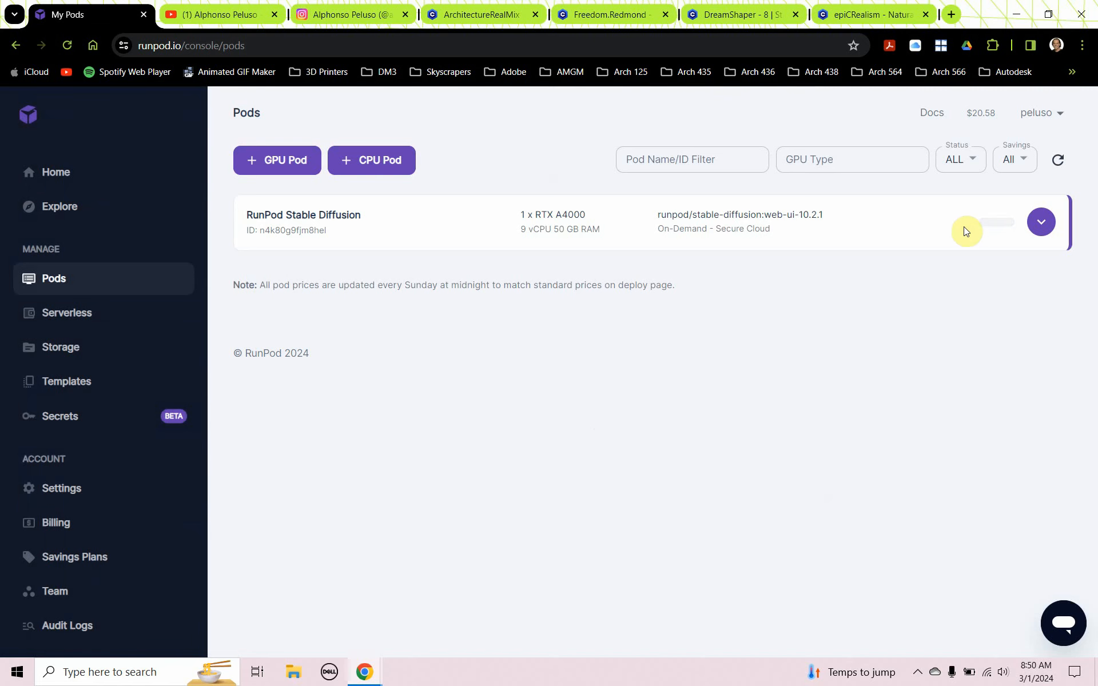
click(1042, 221)
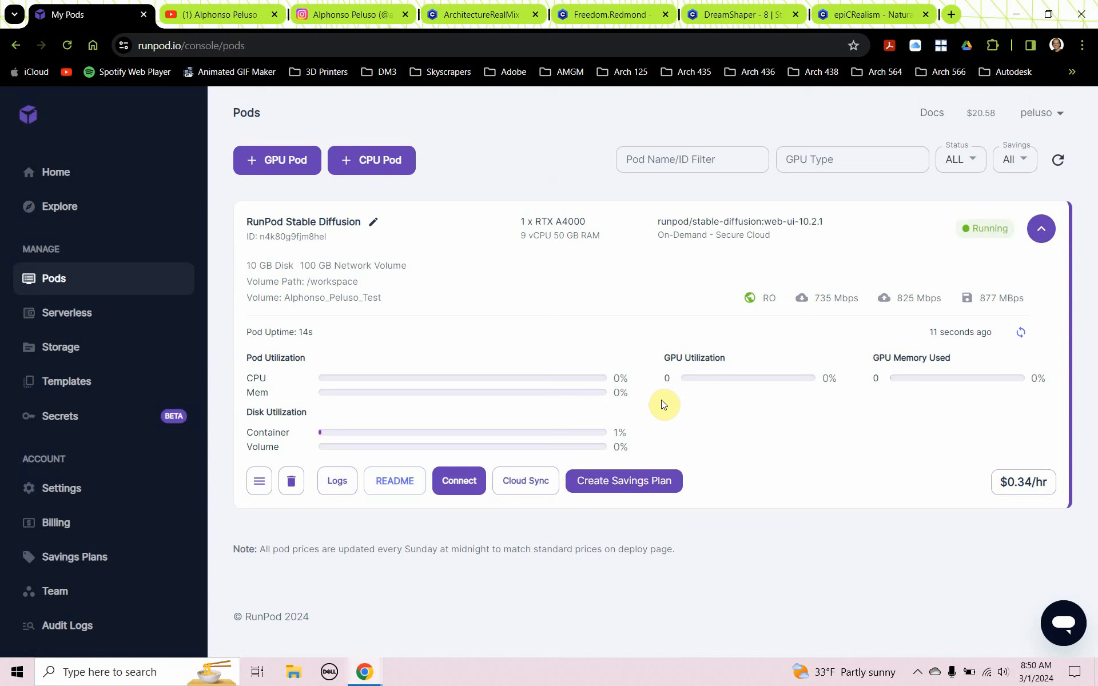
click(466, 476)
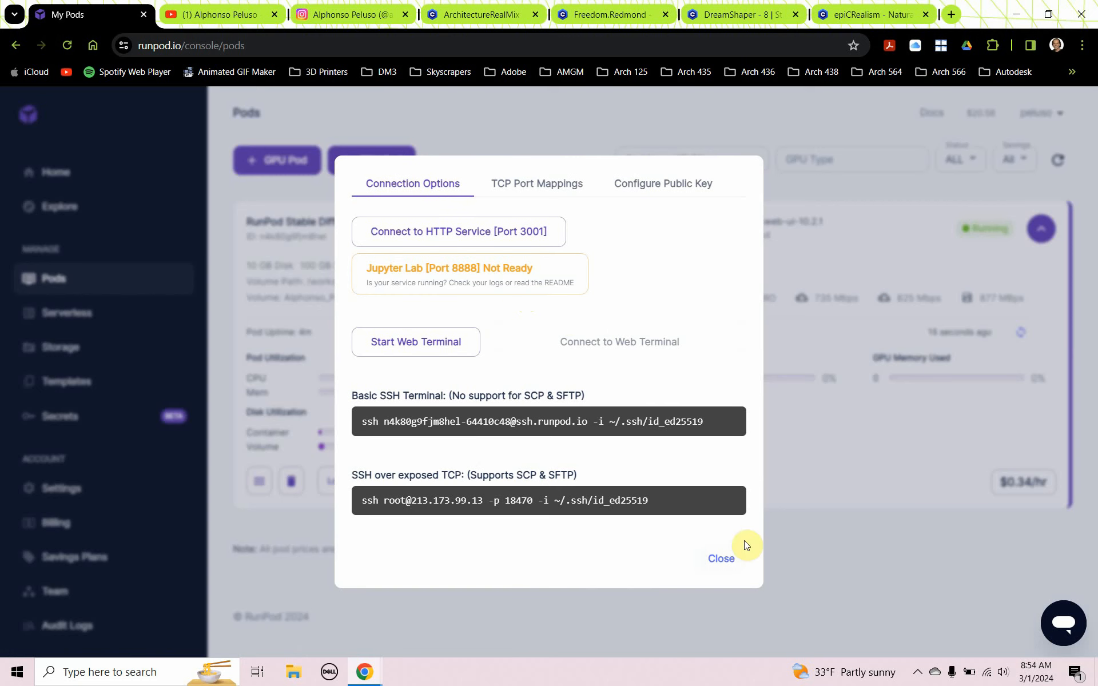
click(721, 558)
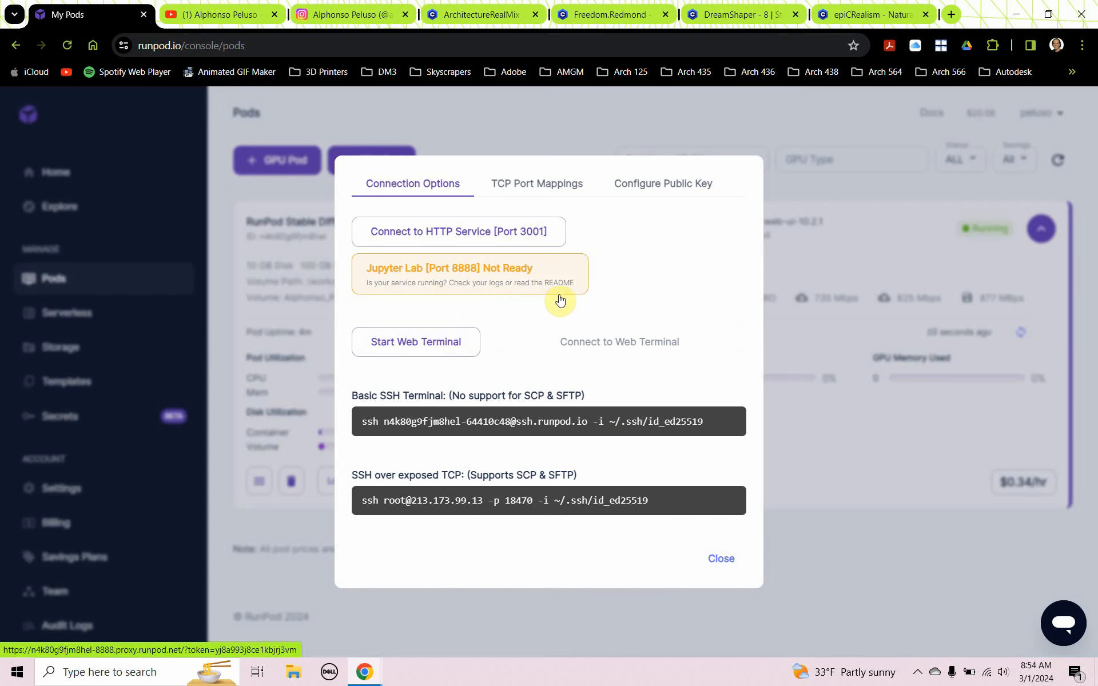
click(720, 559)
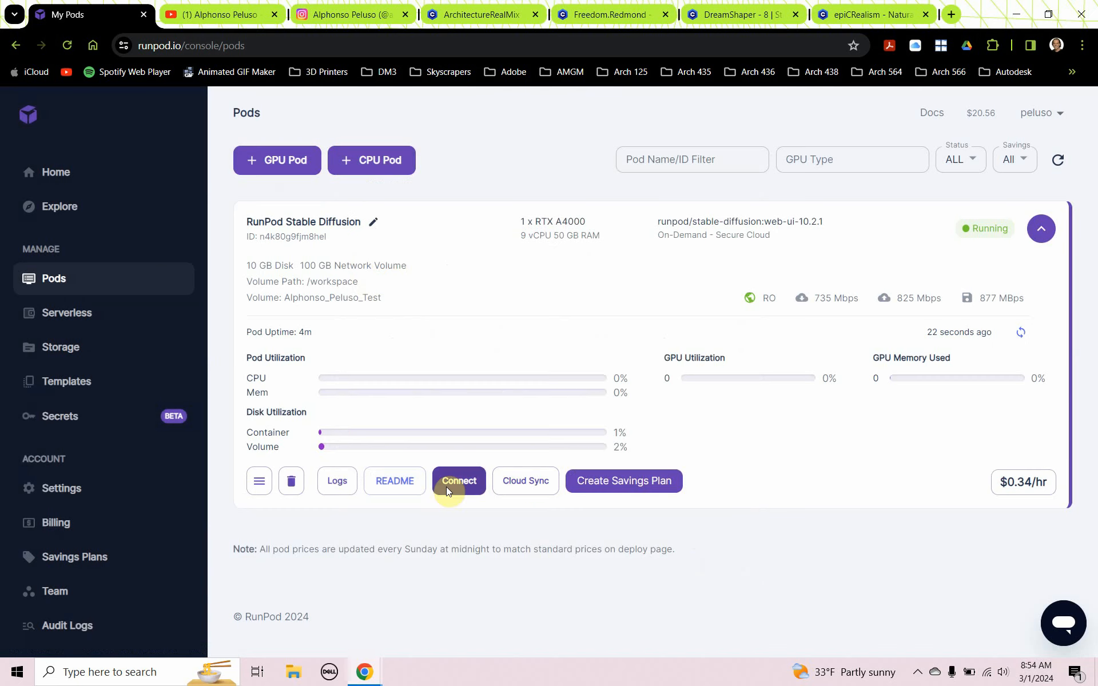
Check the pod's container logs, then switch to the ArchitectureRealMix Civitai page.
click(337, 482)
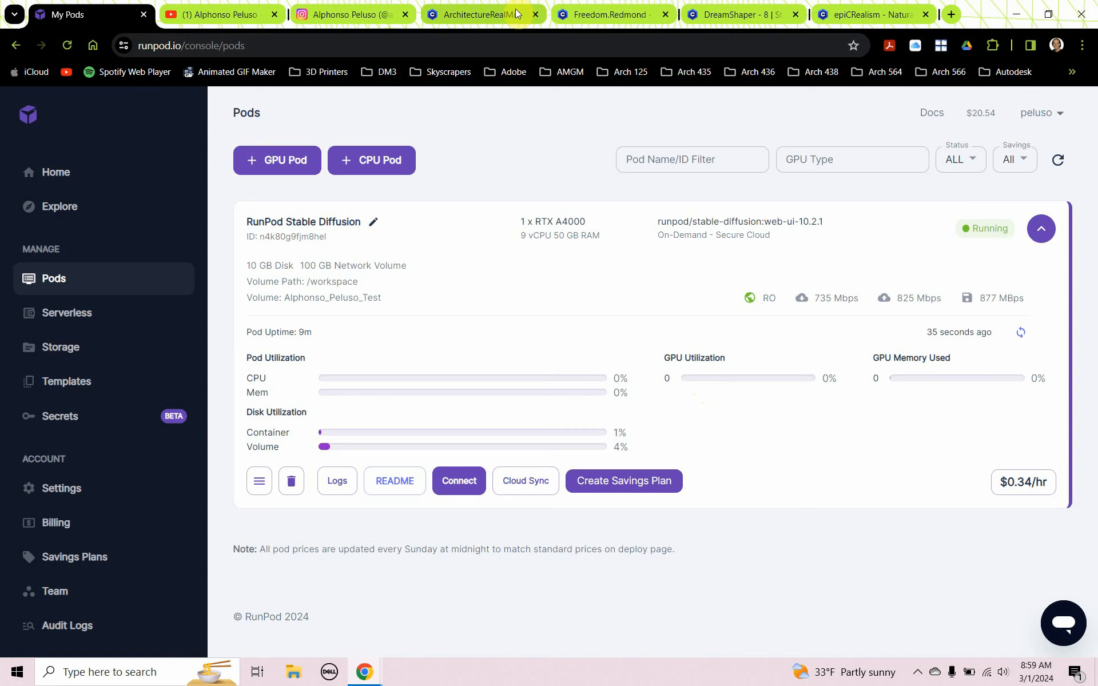
click(471, 14)
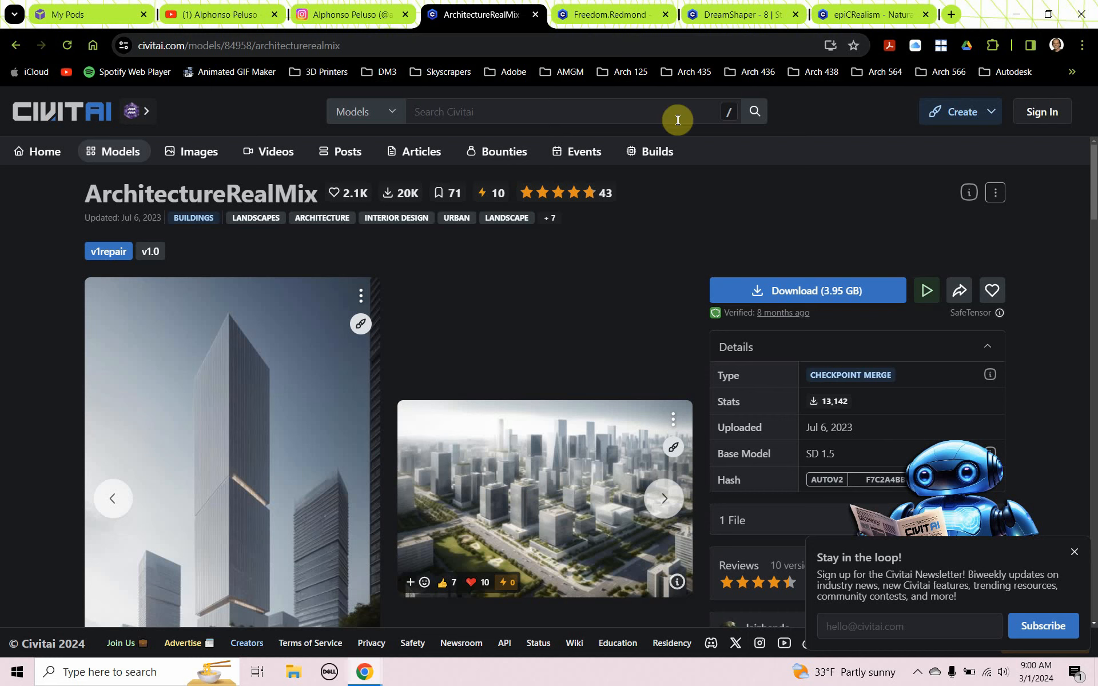
Inspect the ArchitectureRealMix download link, then move to the DreamShaper model page.
click(434, 110)
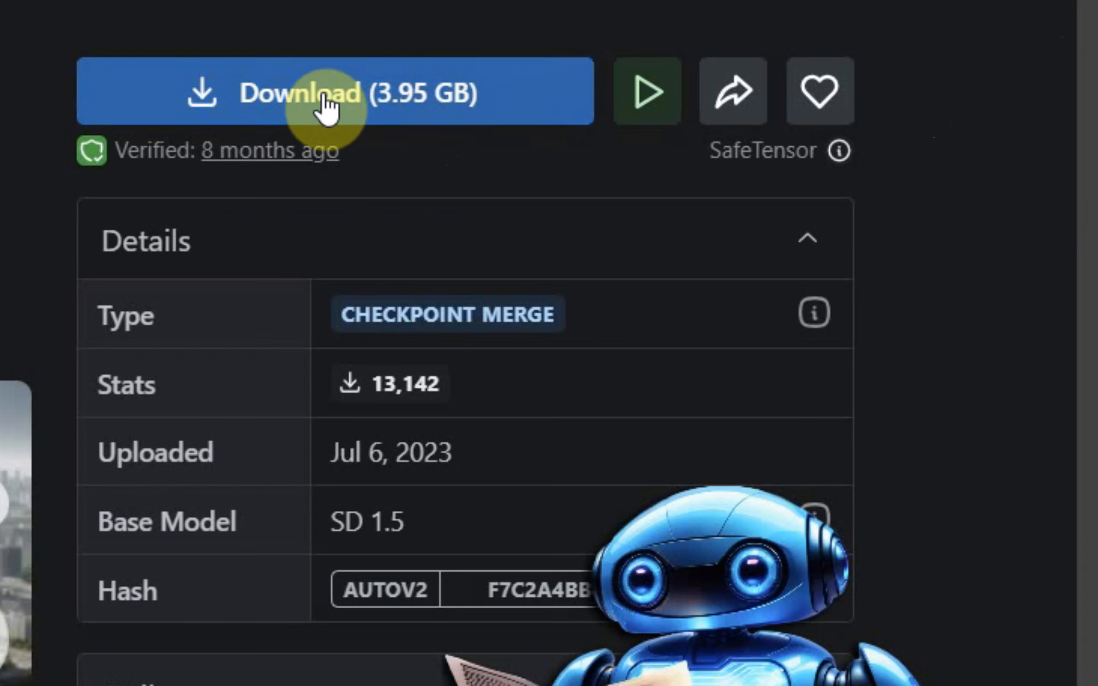
right_click(566, 99)
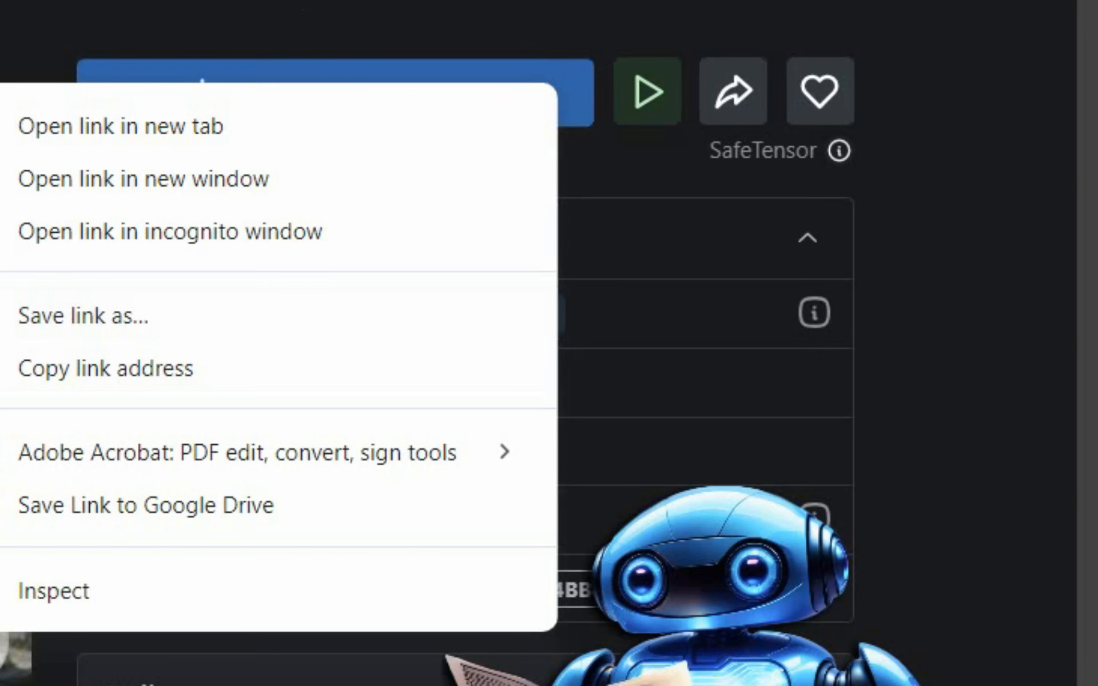
key(Escape)
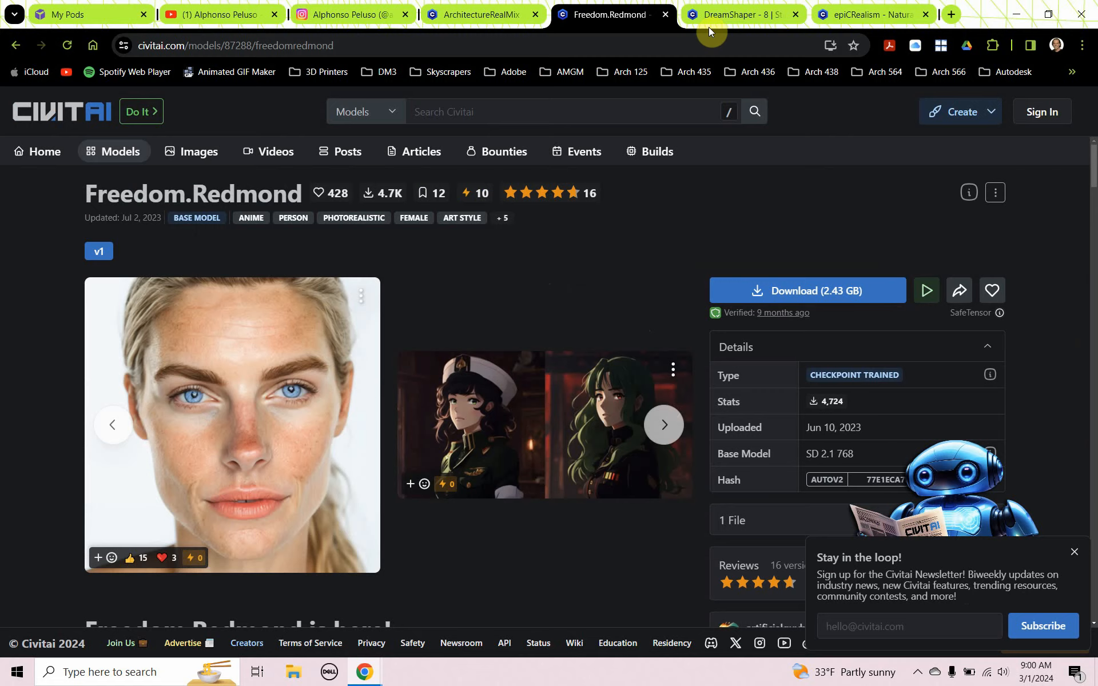
click(708, 27)
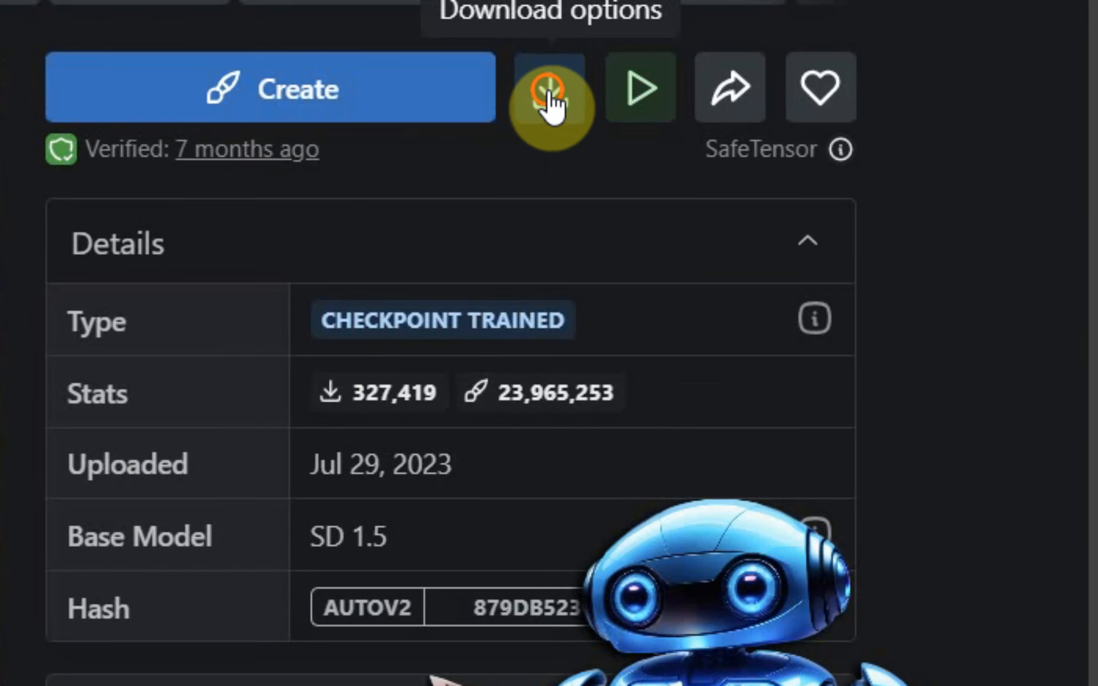
Copy the DreamShaper Model SafeTensor download address and open a new browser tab.
click(550, 89)
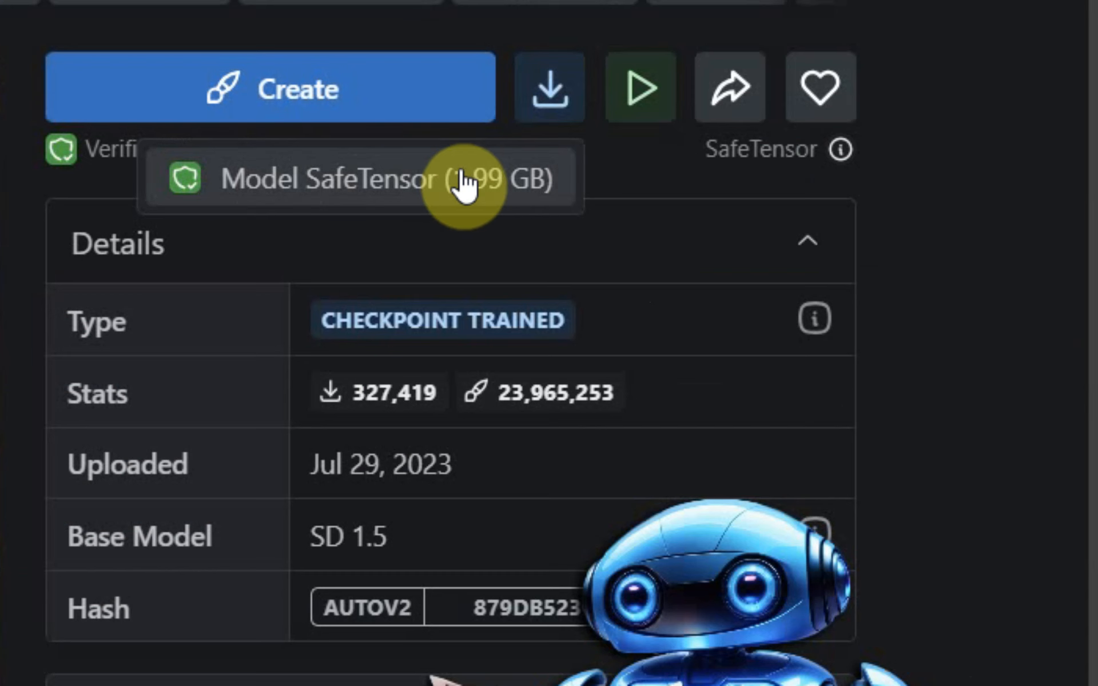
right_click(368, 185)
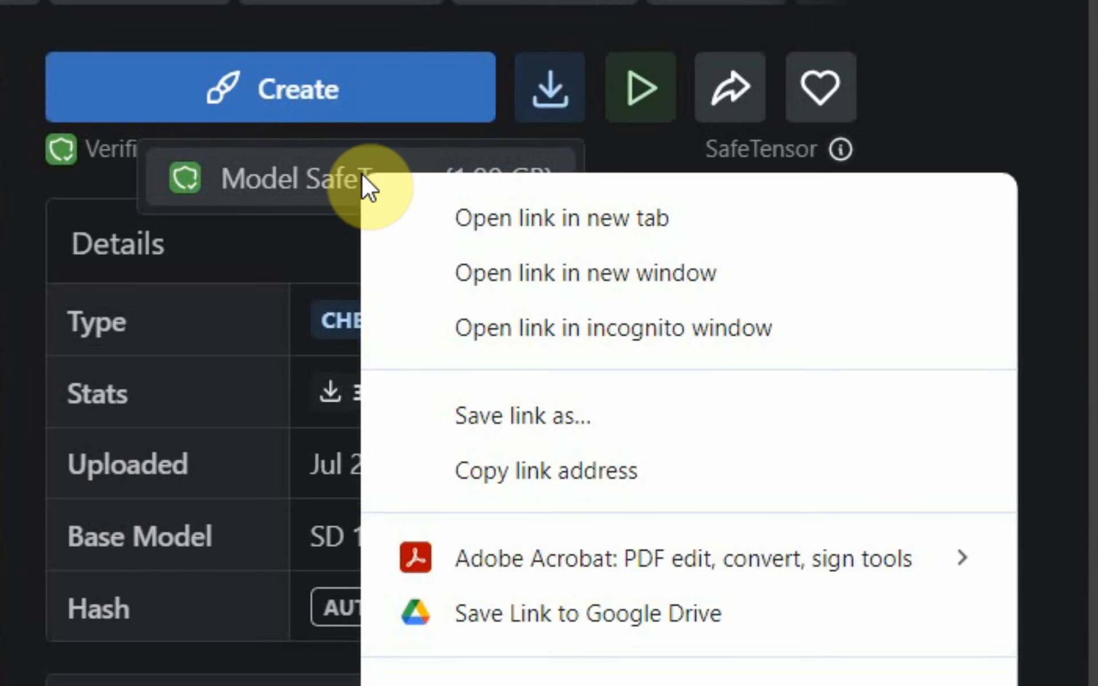
click(545, 470)
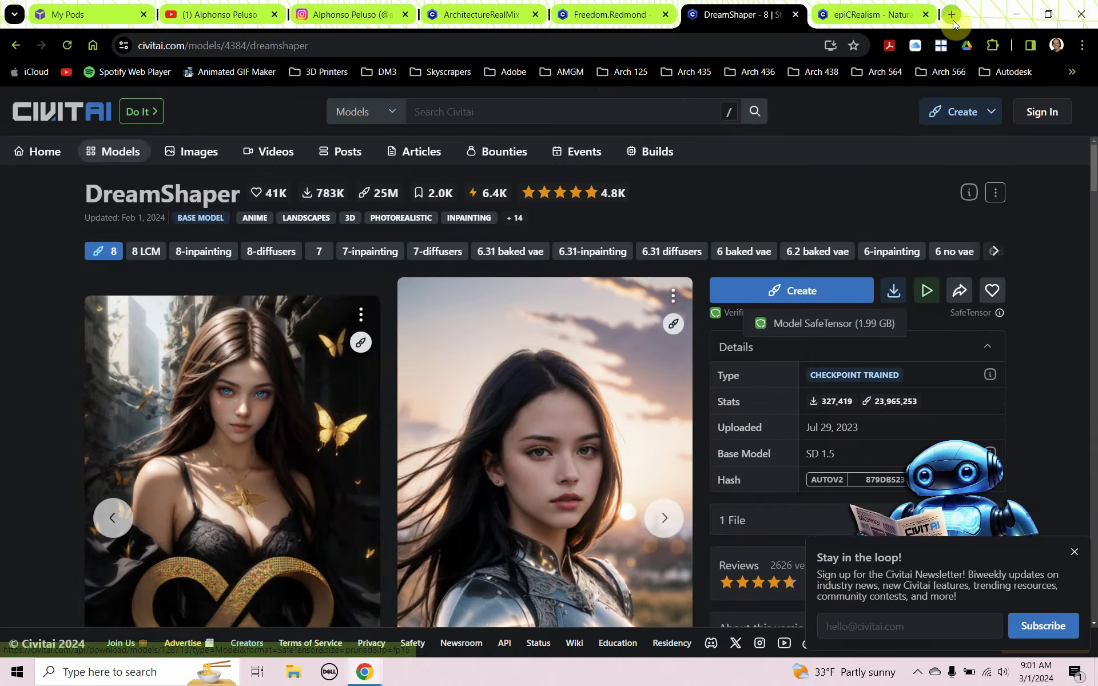
click(953, 17)
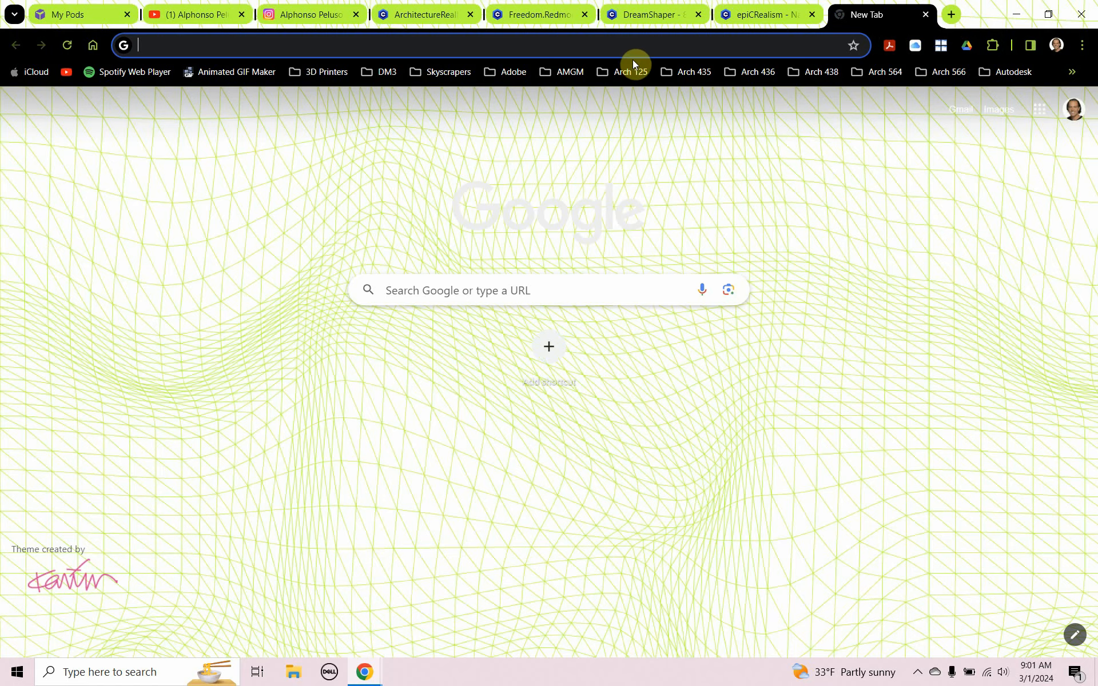
Trim the pasted Civitai link to the bare model address and select it for copying.
text(https://civitai.com/api/download/models/128713?type=Model&format=SafeTensor&size=pruned&fp=fp16)
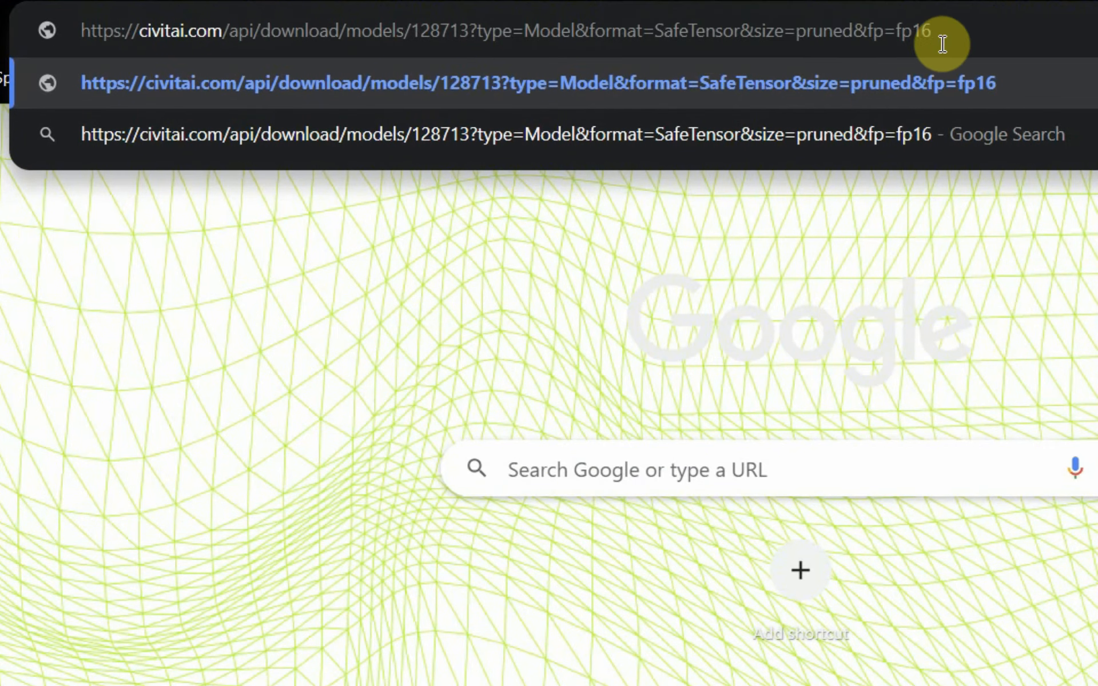
mouse_move(933, 31)
mouse_down()
mouse_move(561, 35)
mouse_move(481, 49)
mouse_move(471, 35)
mouse_up()
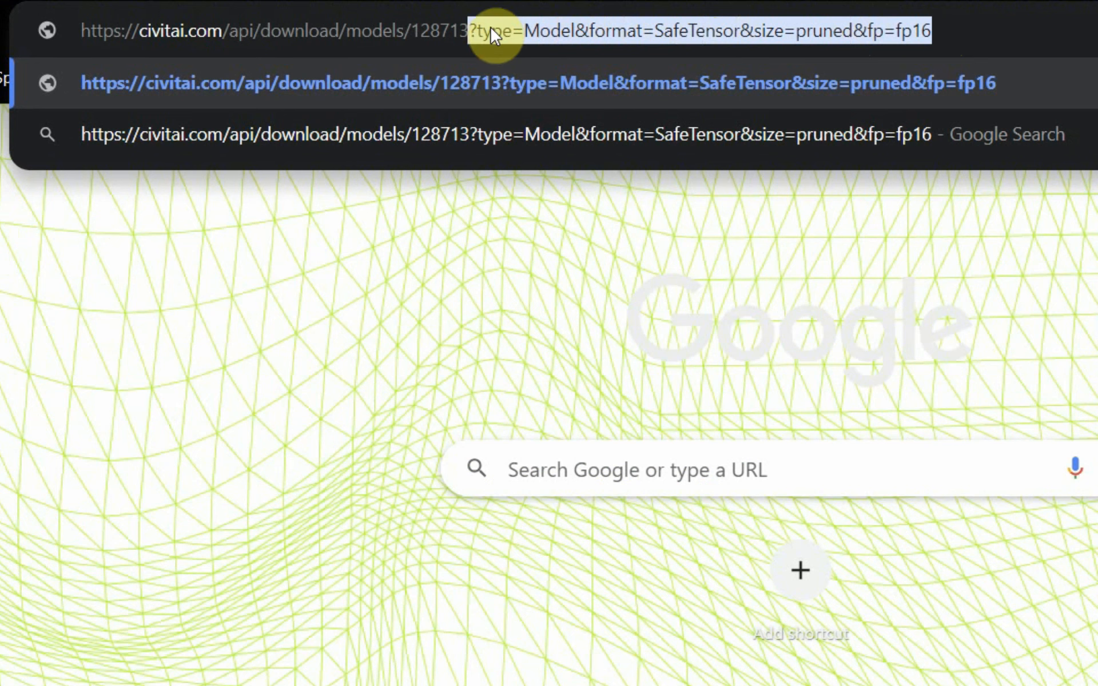
key(BackSpace)
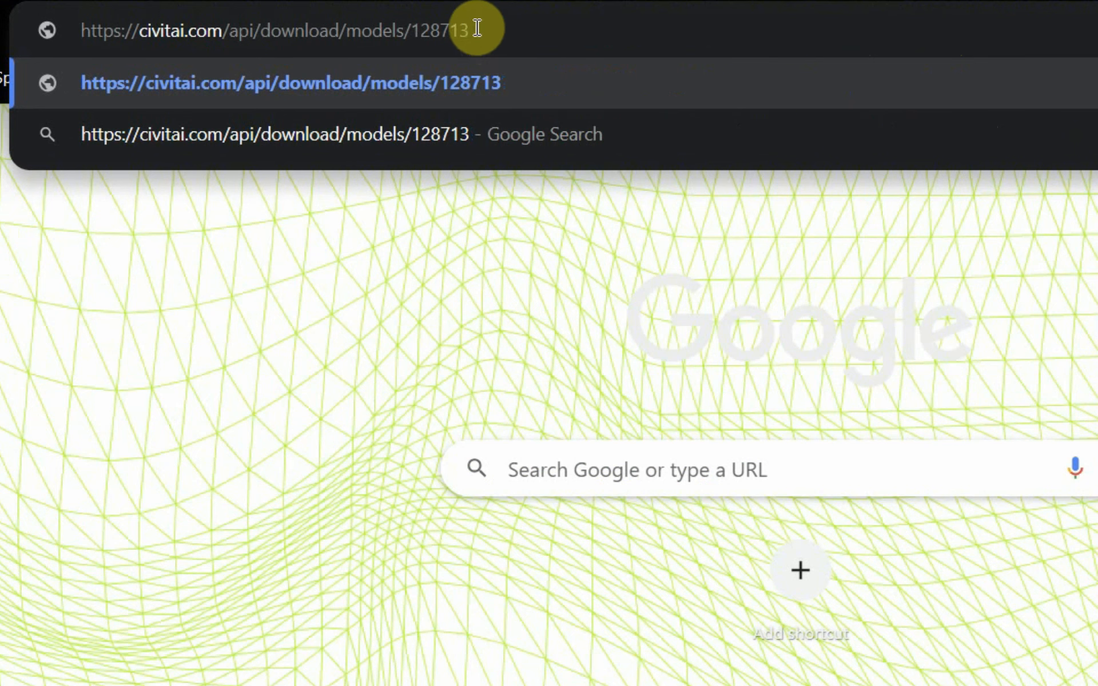
mouse_move(471, 31)
mouse_down()
mouse_move(124, 18)
mouse_move(57, 32)
mouse_up()
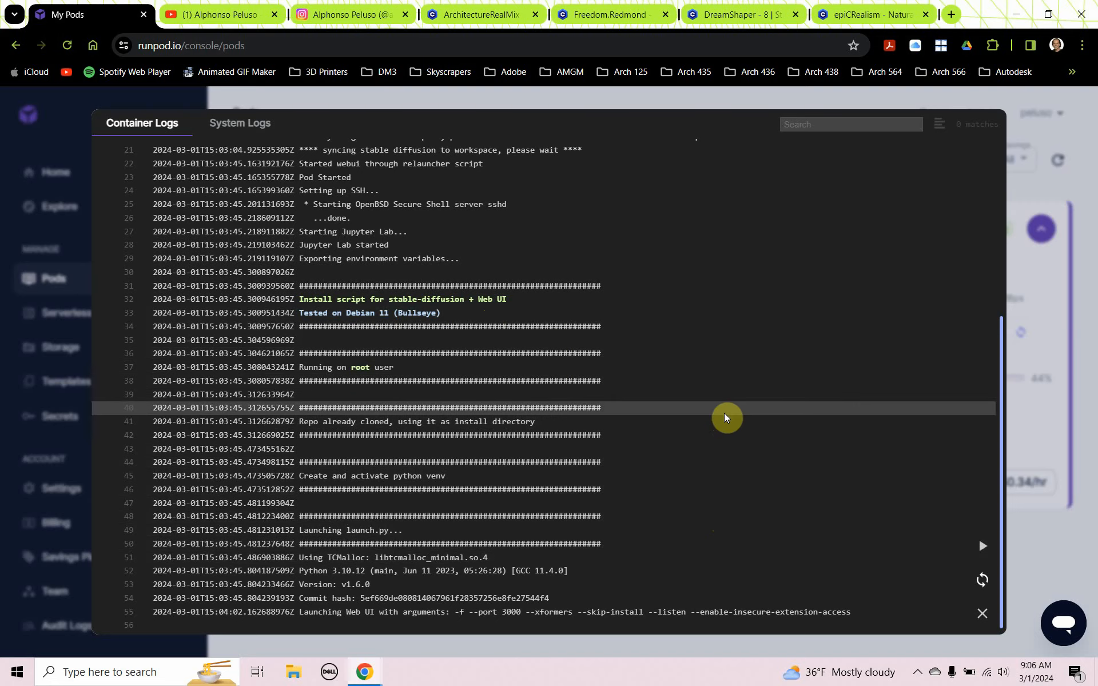
Close the container logs and connect to the pod's JupyterLab on port 8888.
click(983, 613)
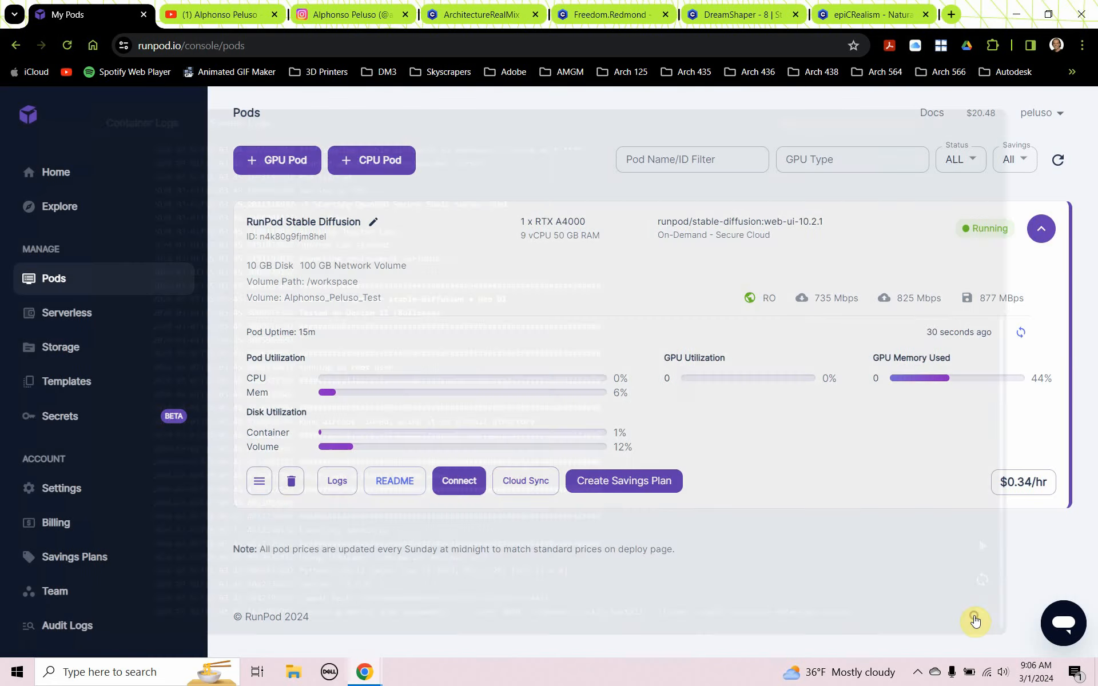
click(459, 481)
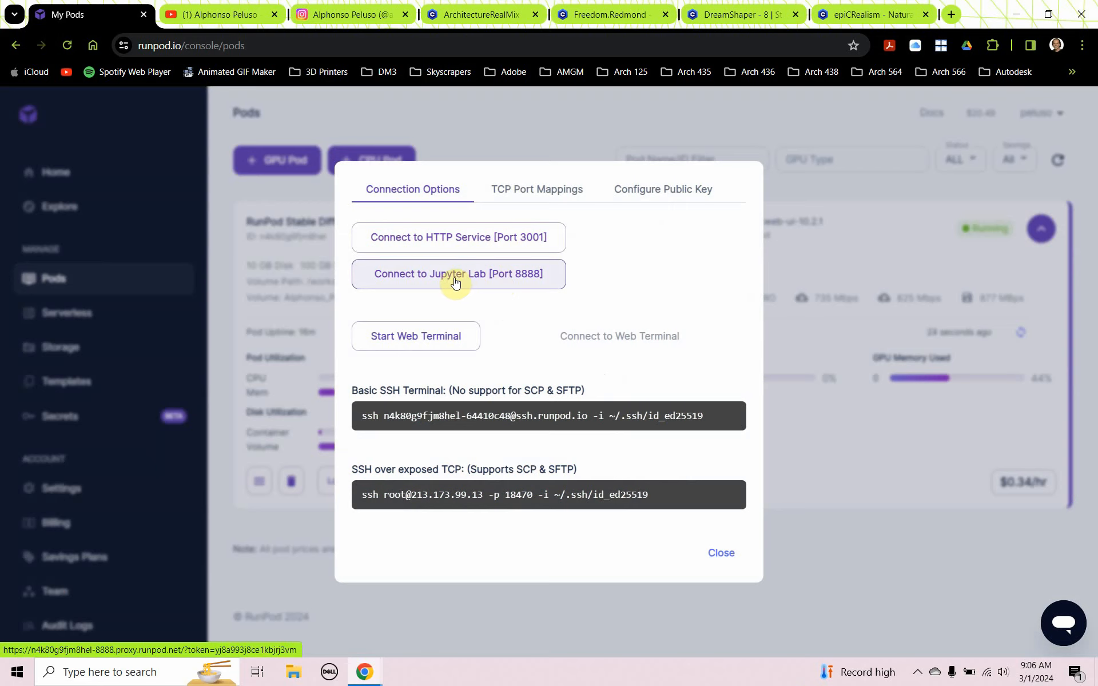
click(476, 275)
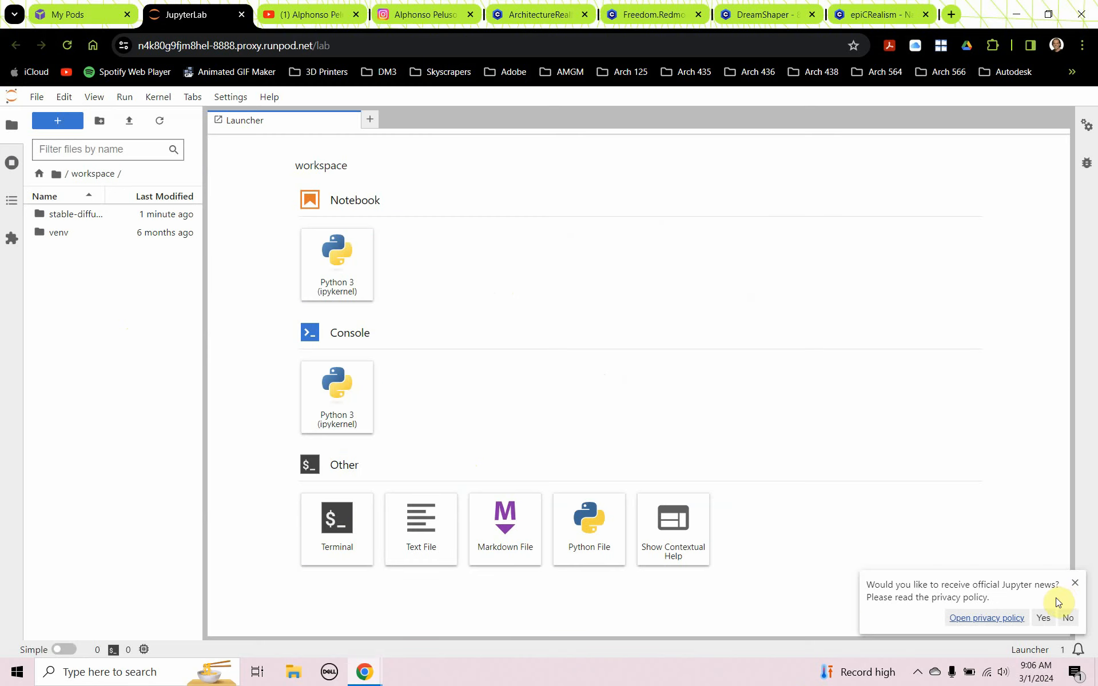
Navigate into stable-diffusion-webui/models/Stable-diffusion in the file browser.
click(1075, 584)
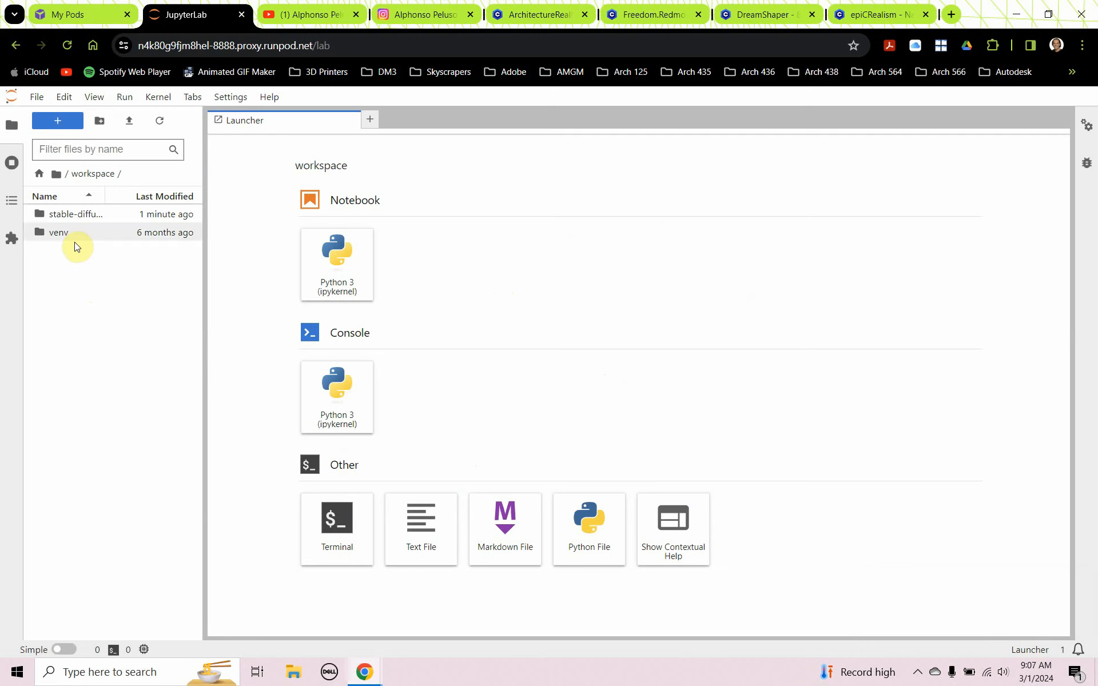
double_click(36, 214)
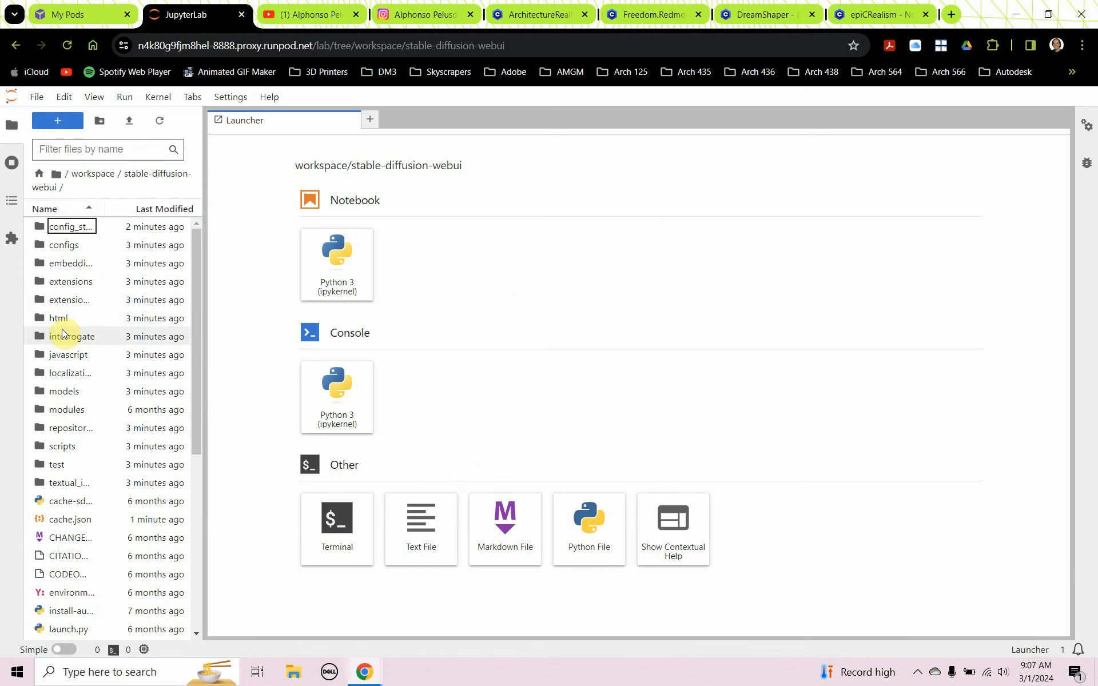
double_click(44, 391)
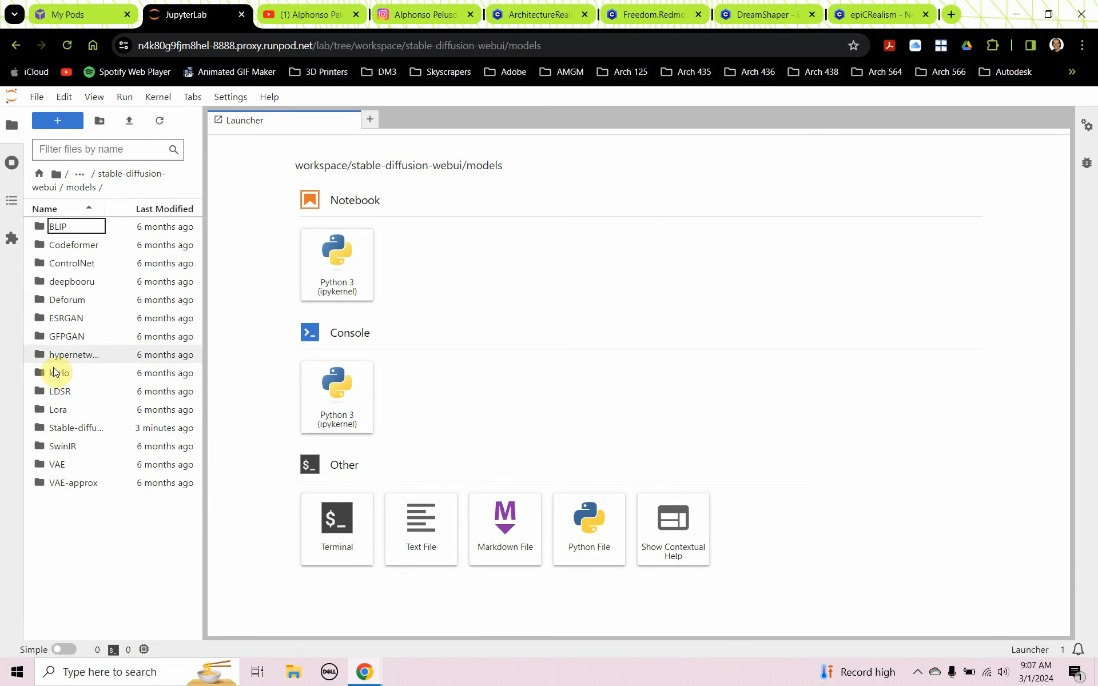
double_click(43, 432)
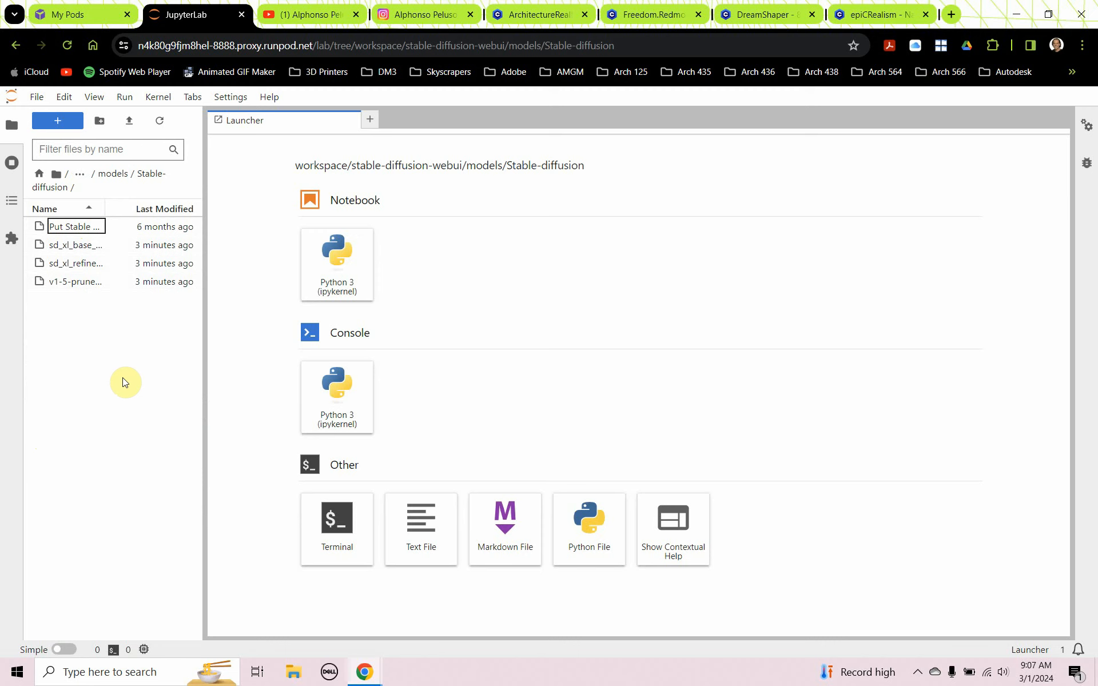
Start a terminal in the Stable-diffusion folder and begin a wget command.
click(324, 511)
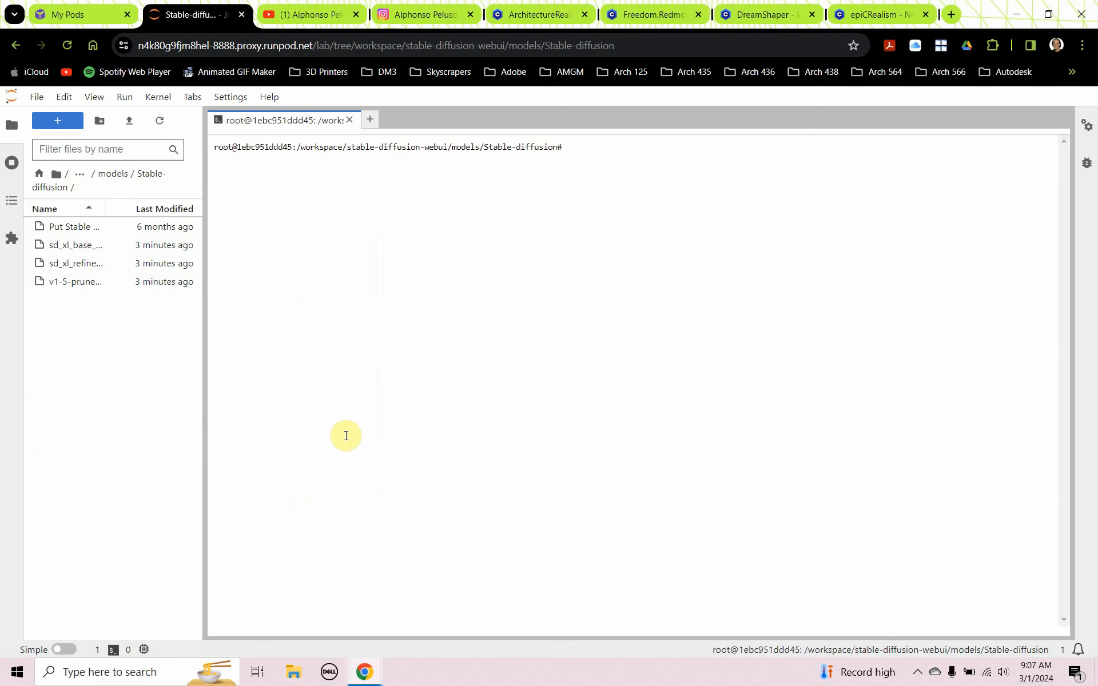
click(347, 427)
text(wget)
Copy the ArchitectureRealMix download link from Civitai and return to the terminal.
click(514, 16)
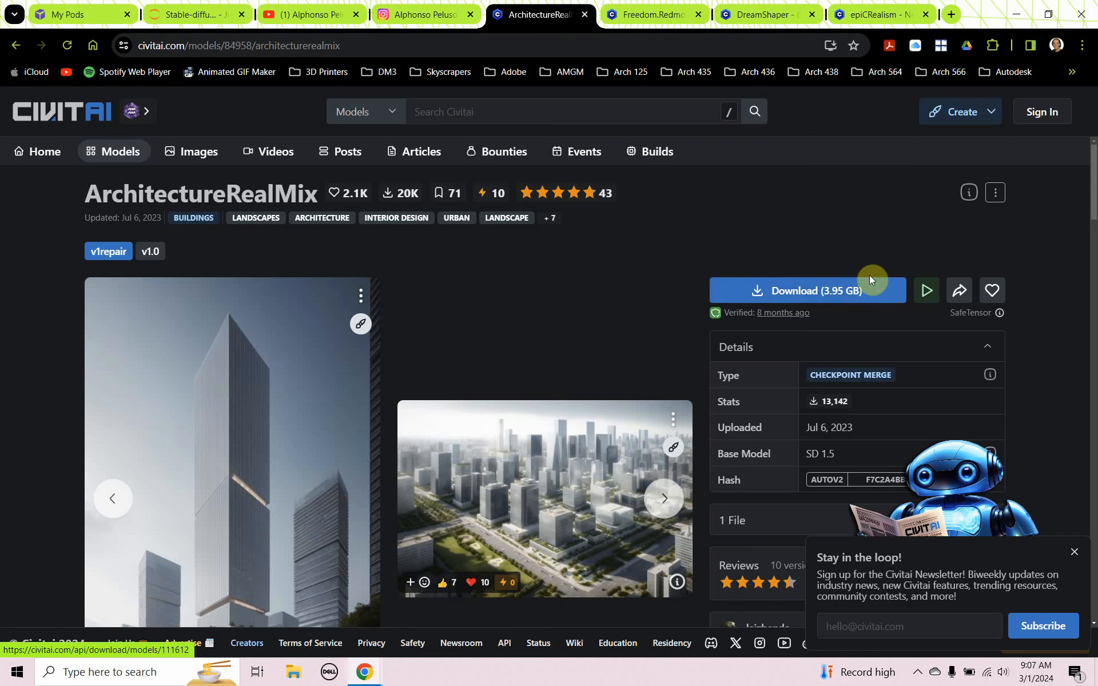
right_click(876, 291)
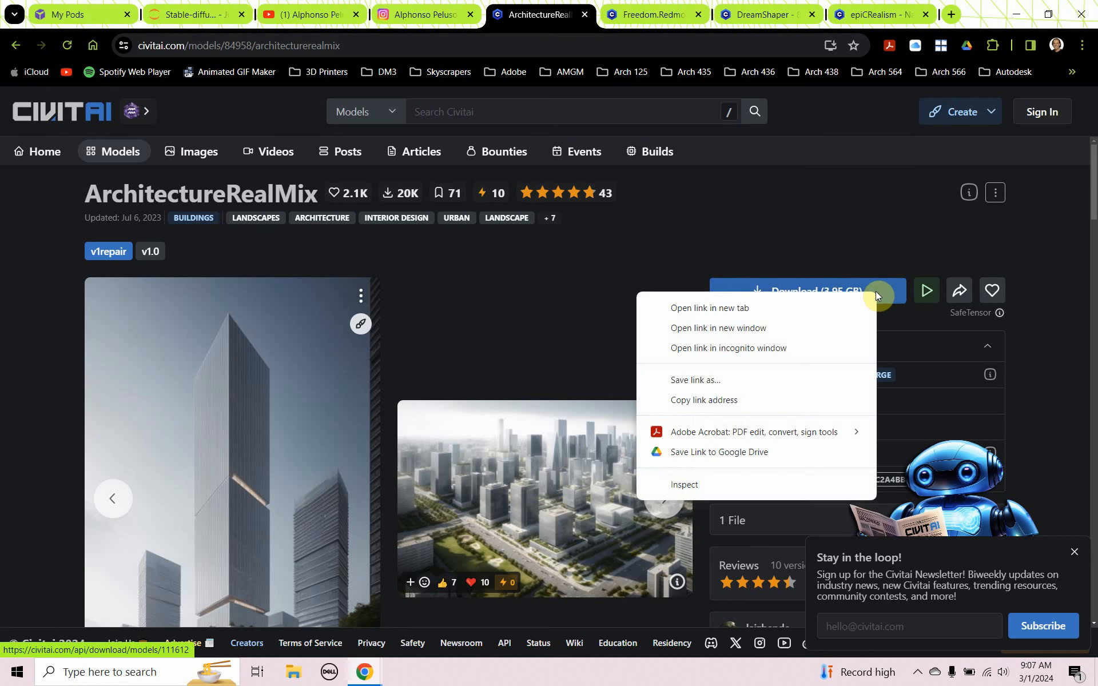
click(784, 400)
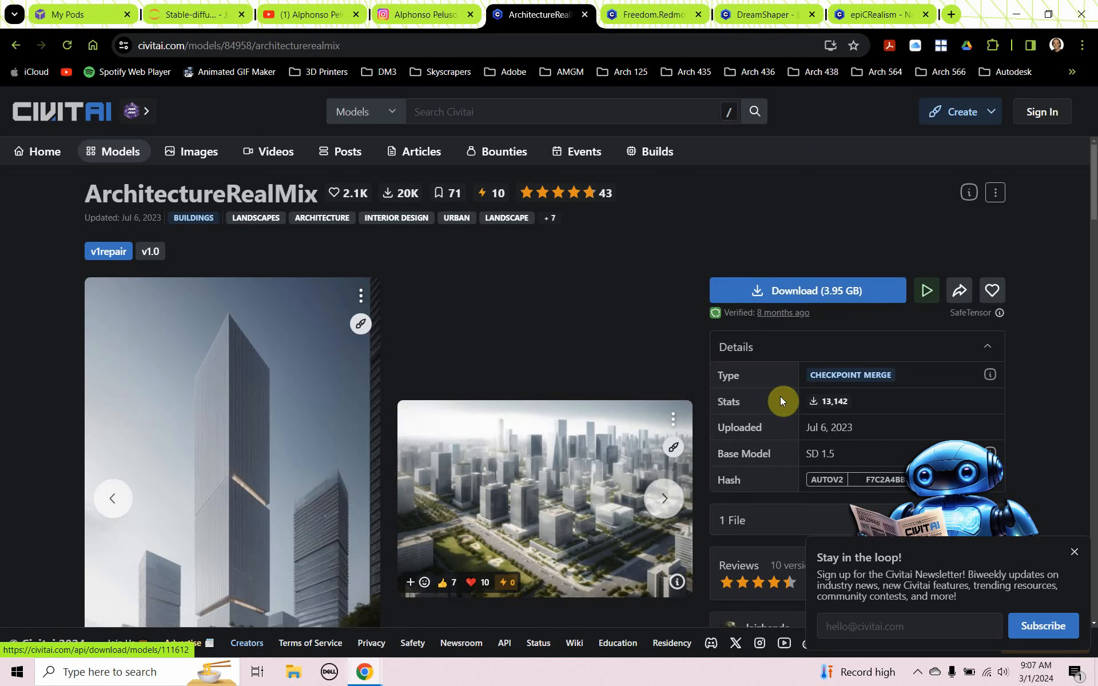
click(186, 14)
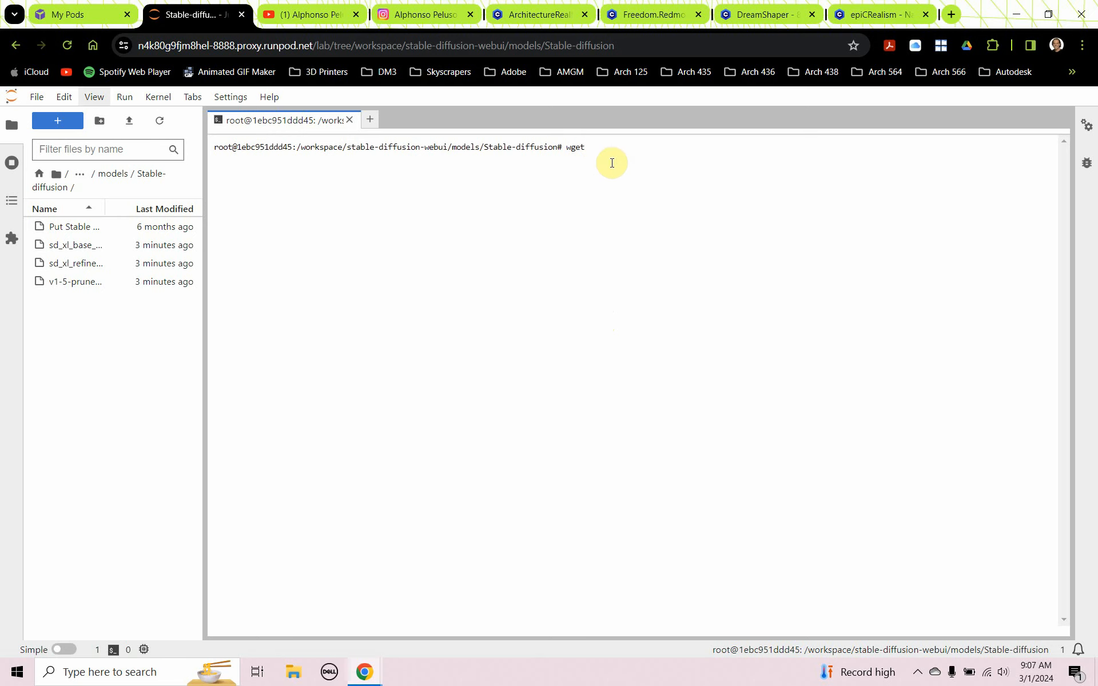
Run wget with the ArchitectureRealMix link, then bring up actions for the new file 111612.
text(https://civitai.com/api/download/models/111612)
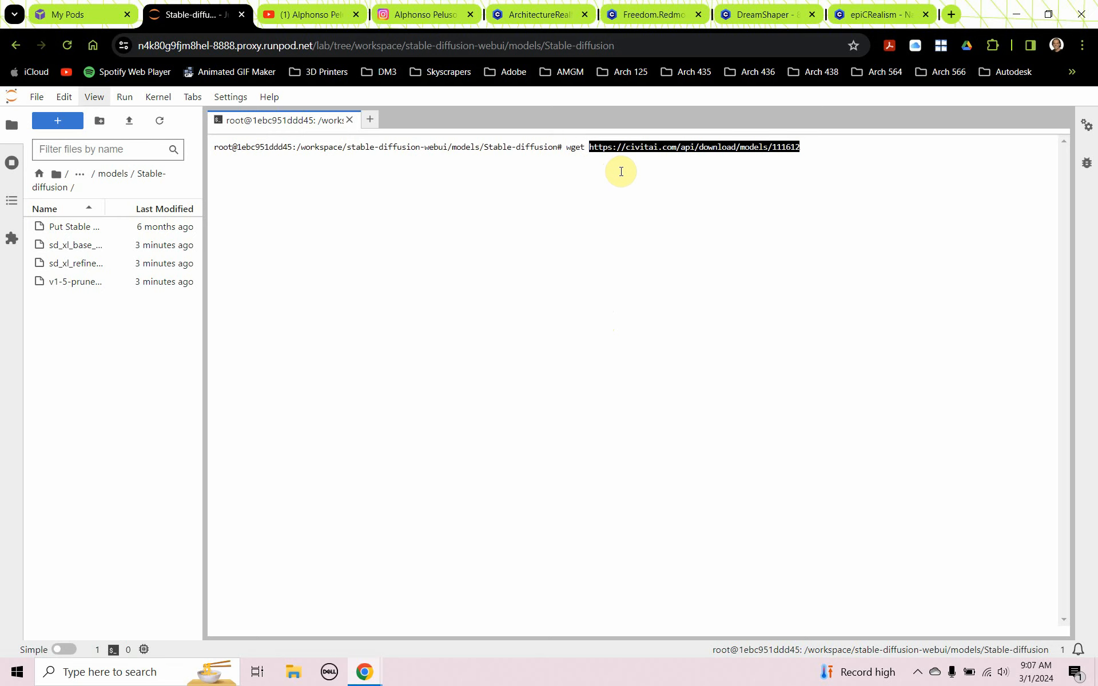
key(Return)
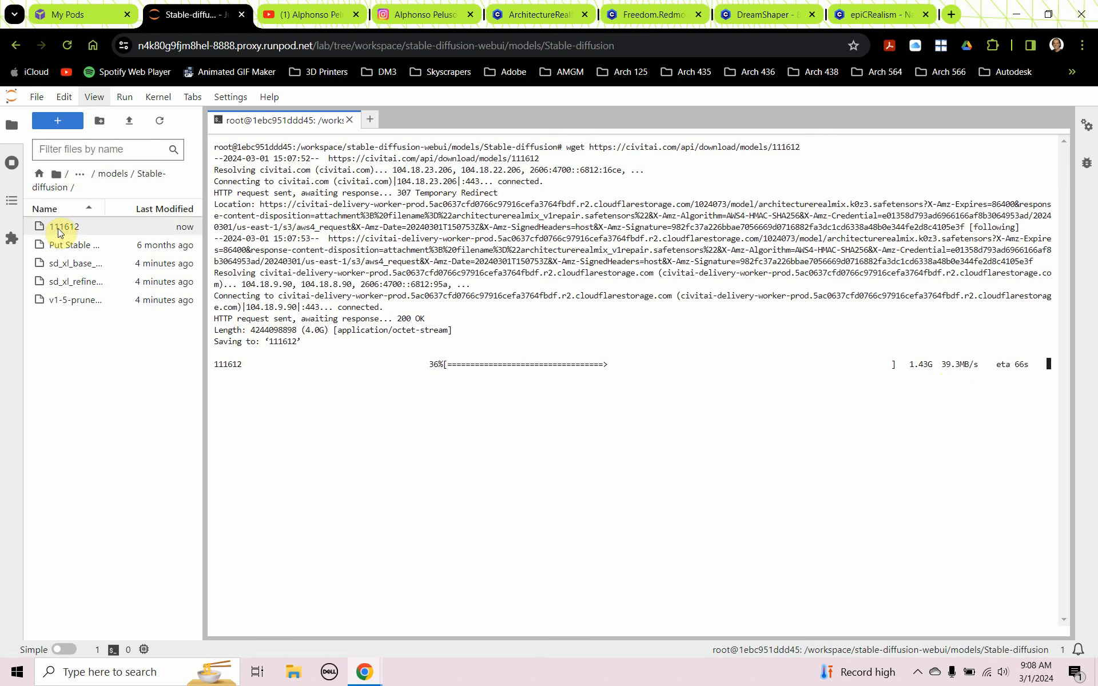
mouse_move(64, 227)
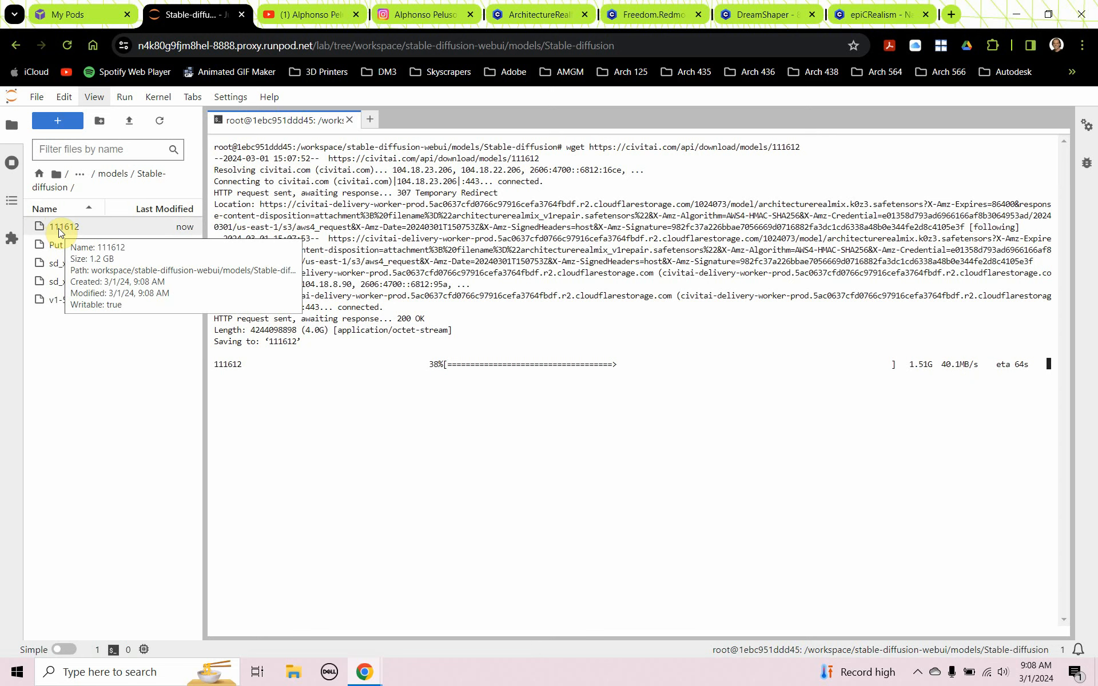
click(59, 228)
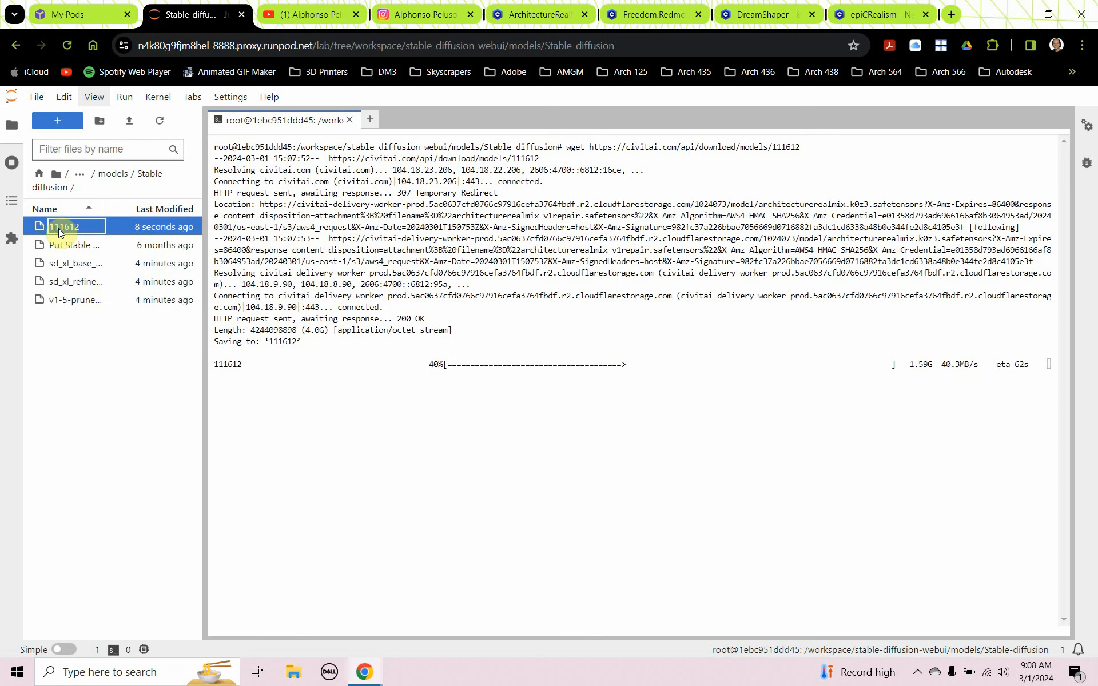
right_click(58, 229)
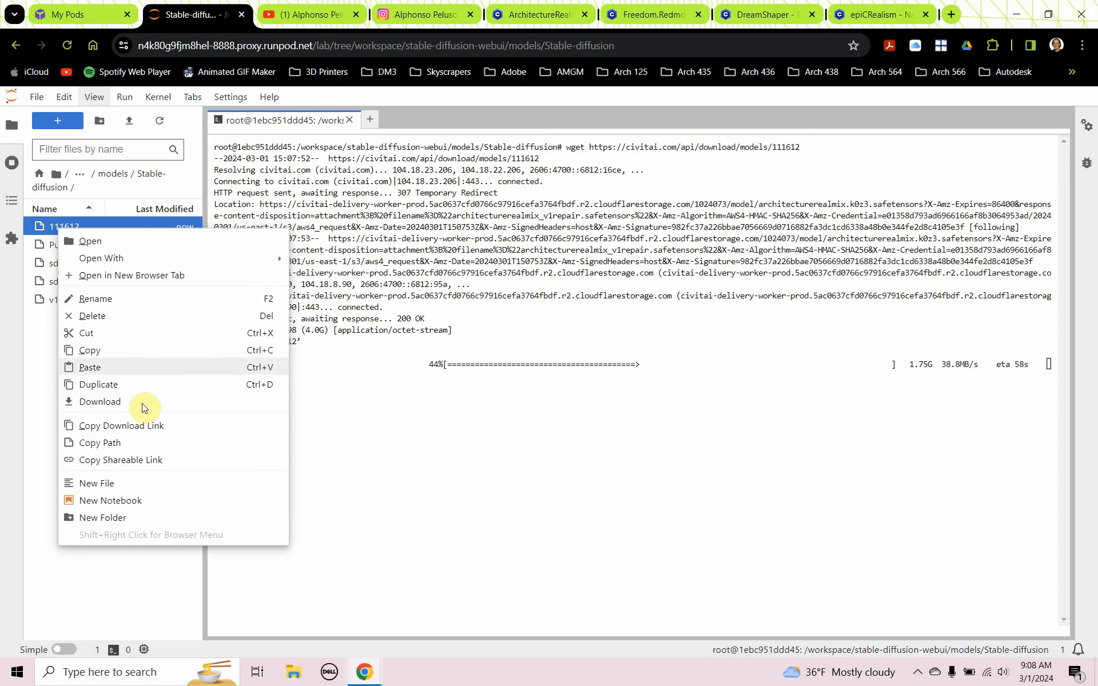
Rename file 111612 to ArchitectureRealMix.safetensors.
click(122, 302)
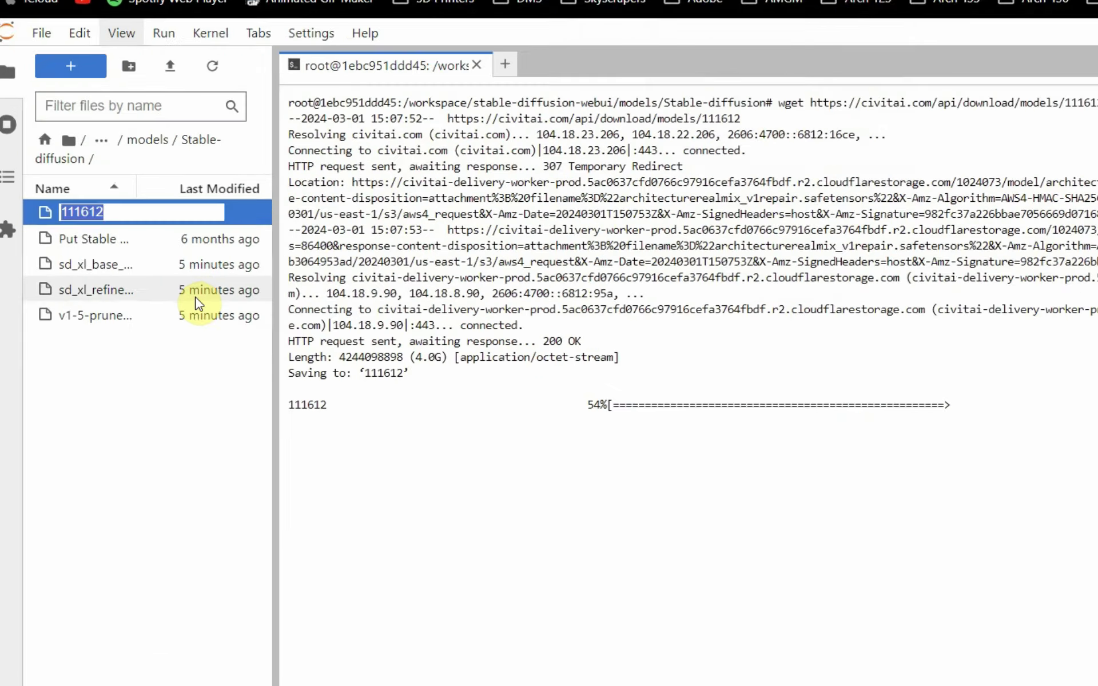
text(Ar)
text(ch)
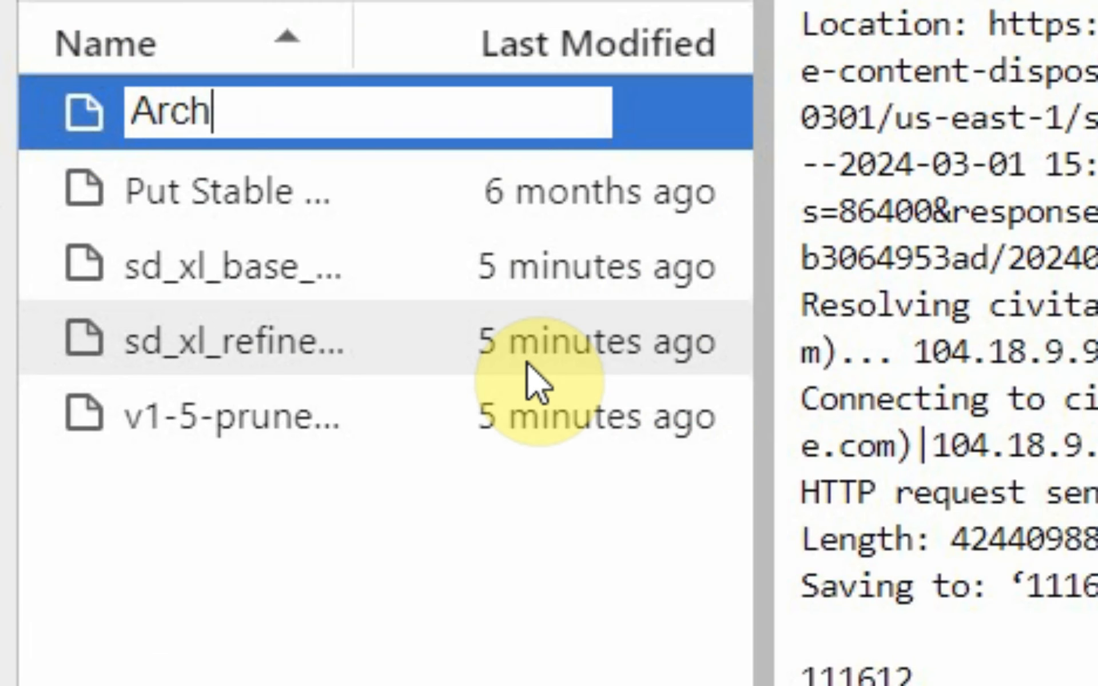
text(itecture)
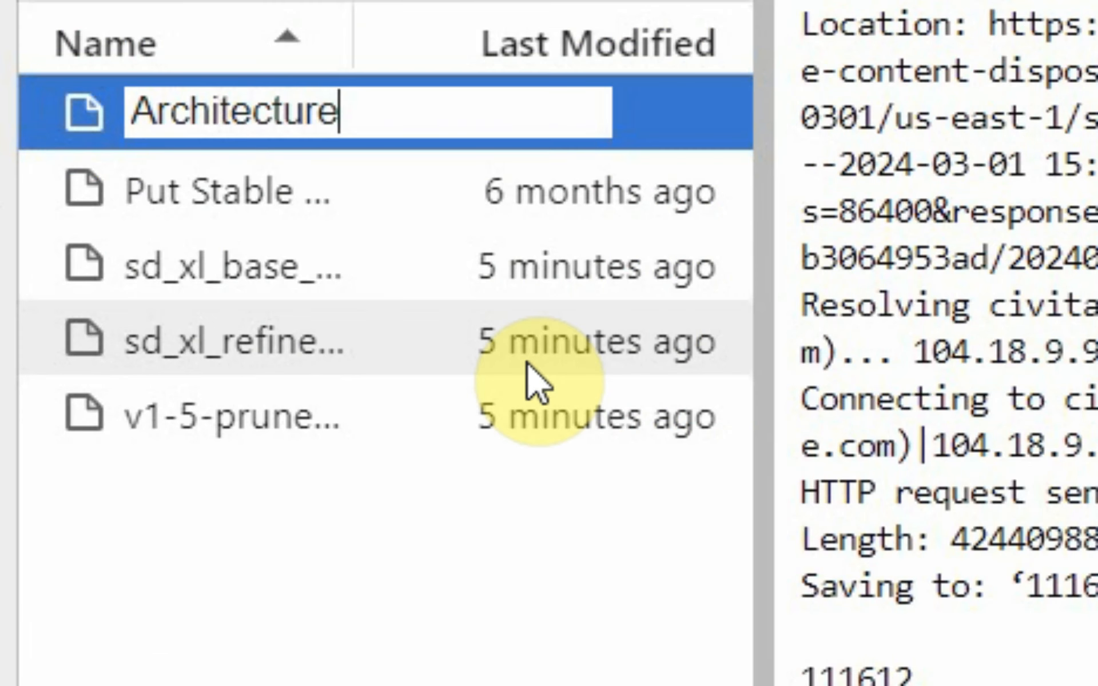
text(Real)
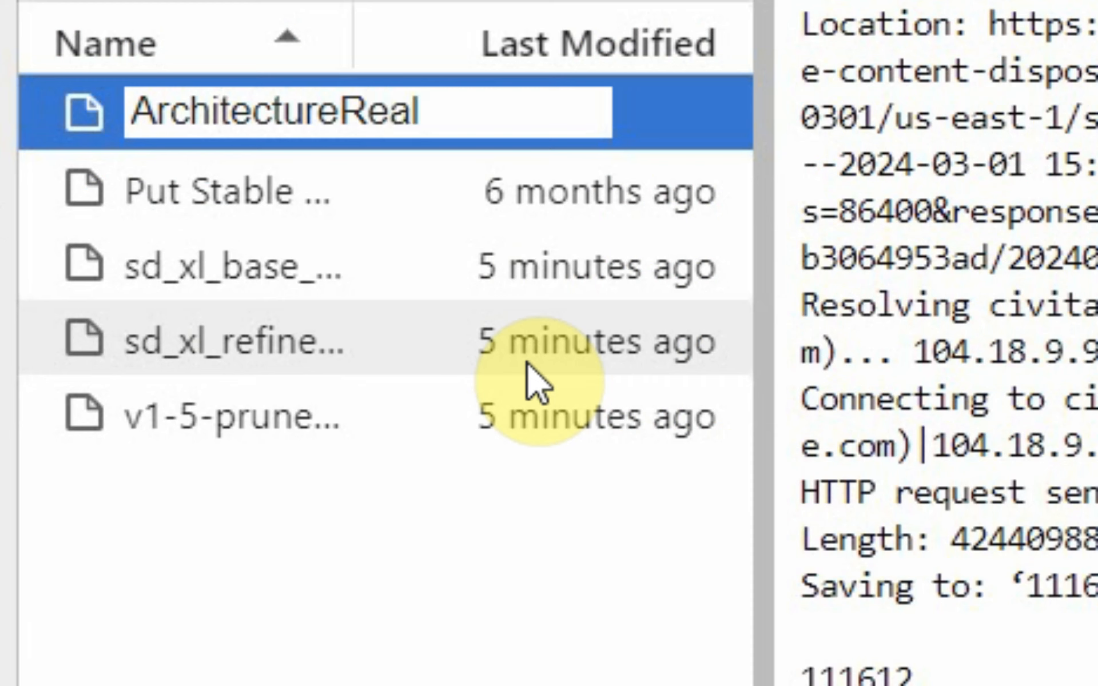
text(Mix)
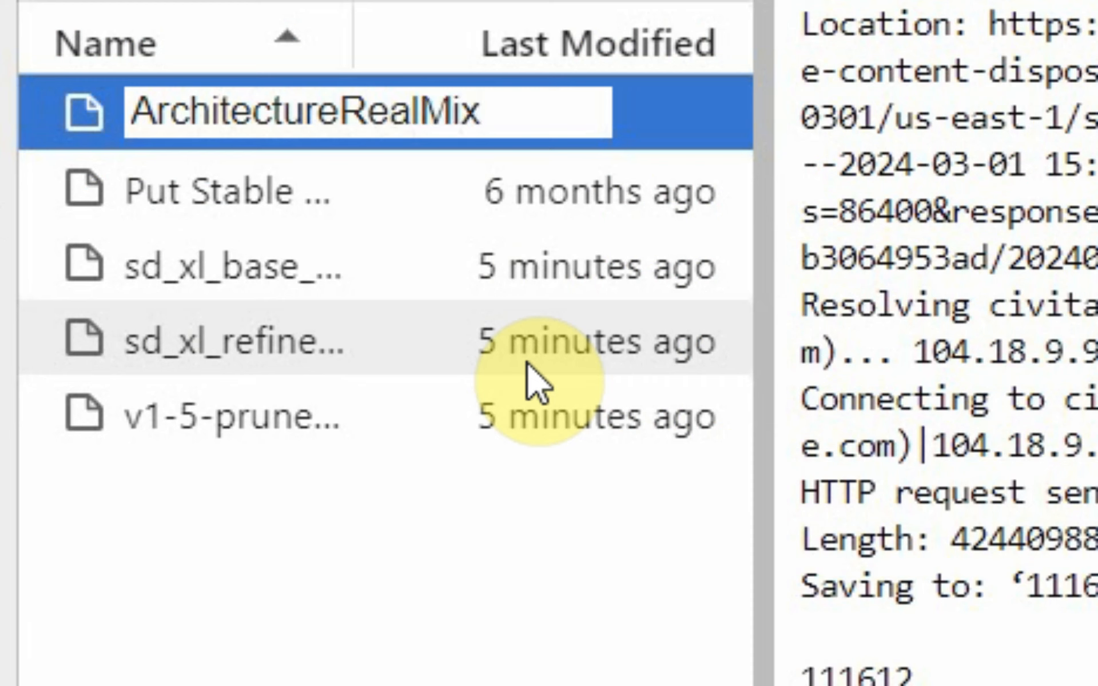
text(.)
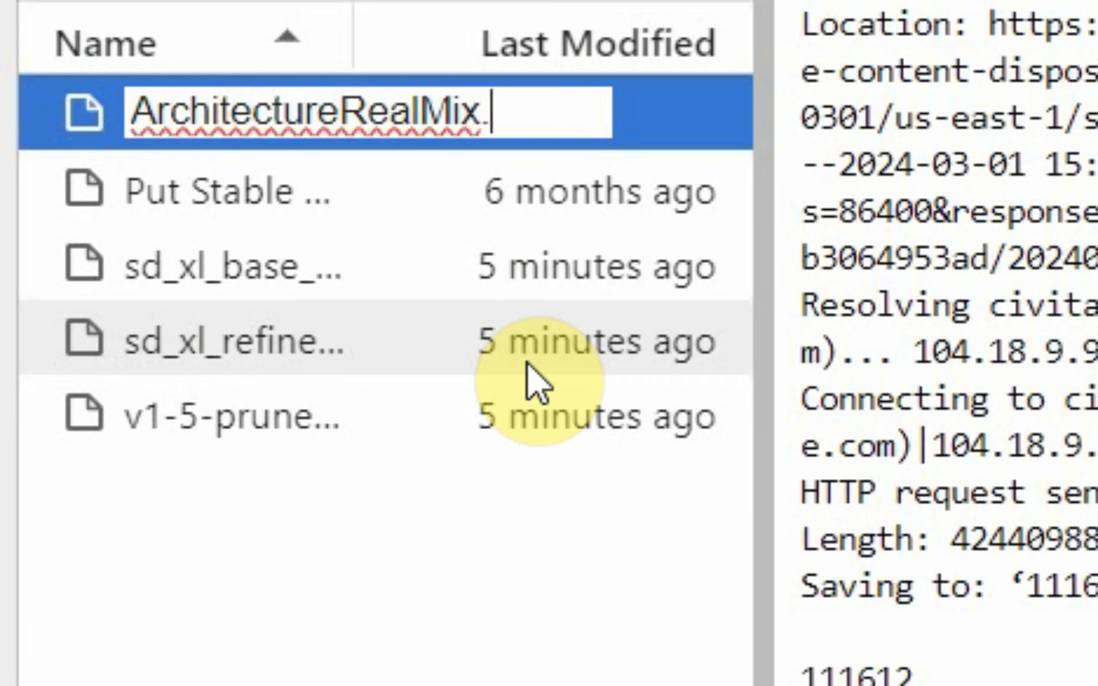
text(sa)
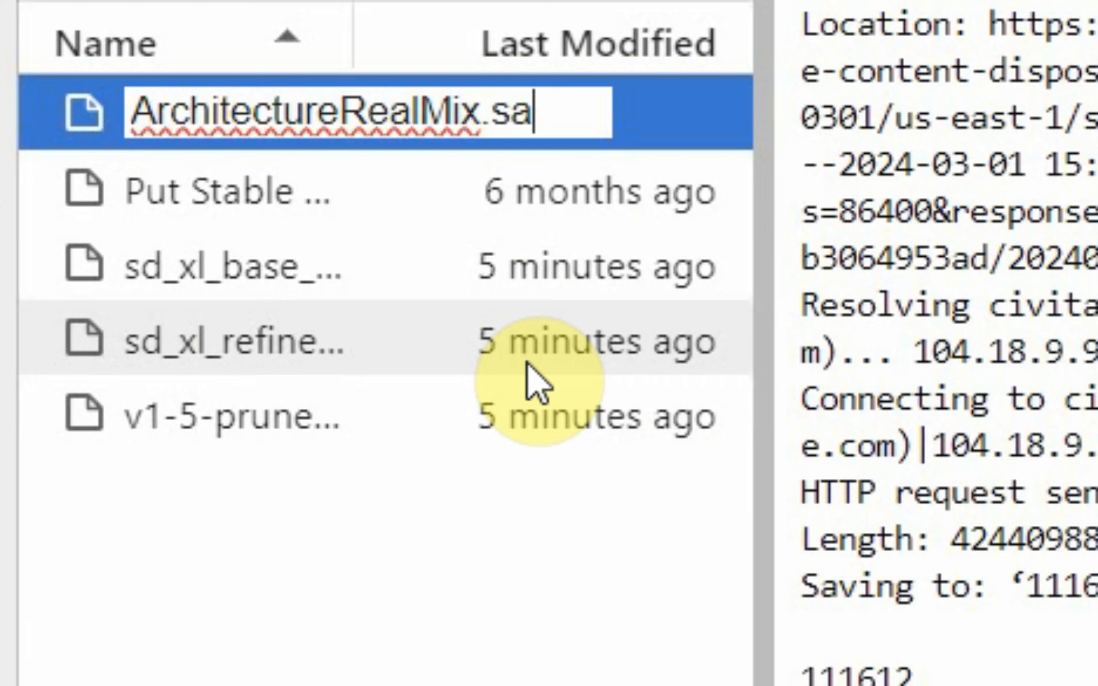
text(fe)
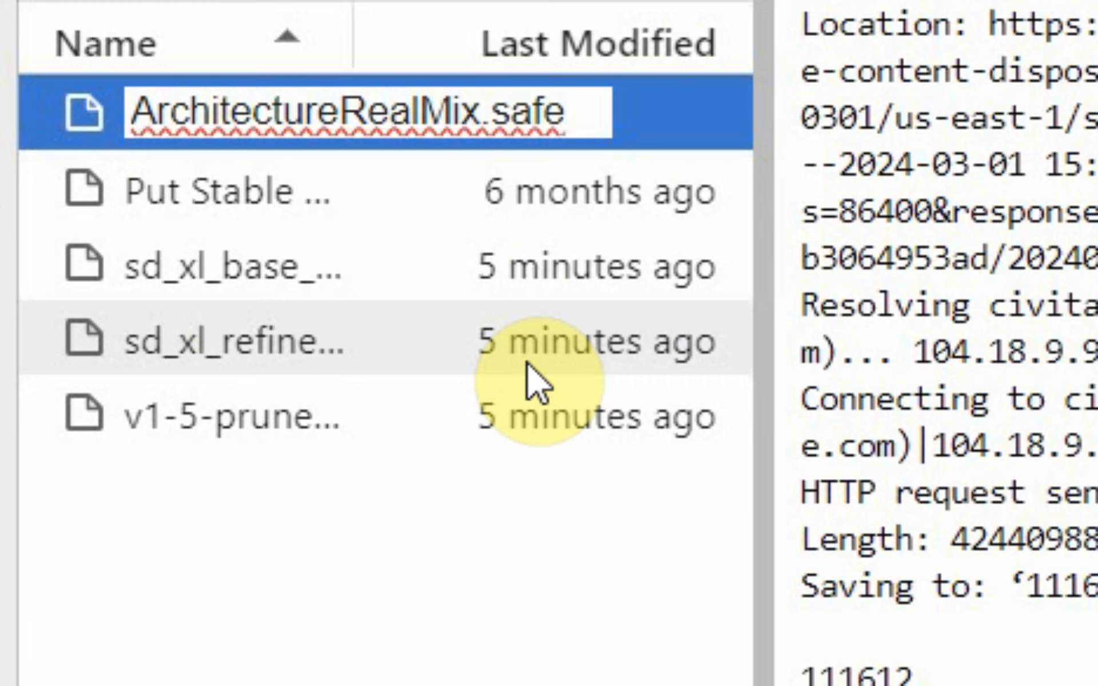
text(tenso)
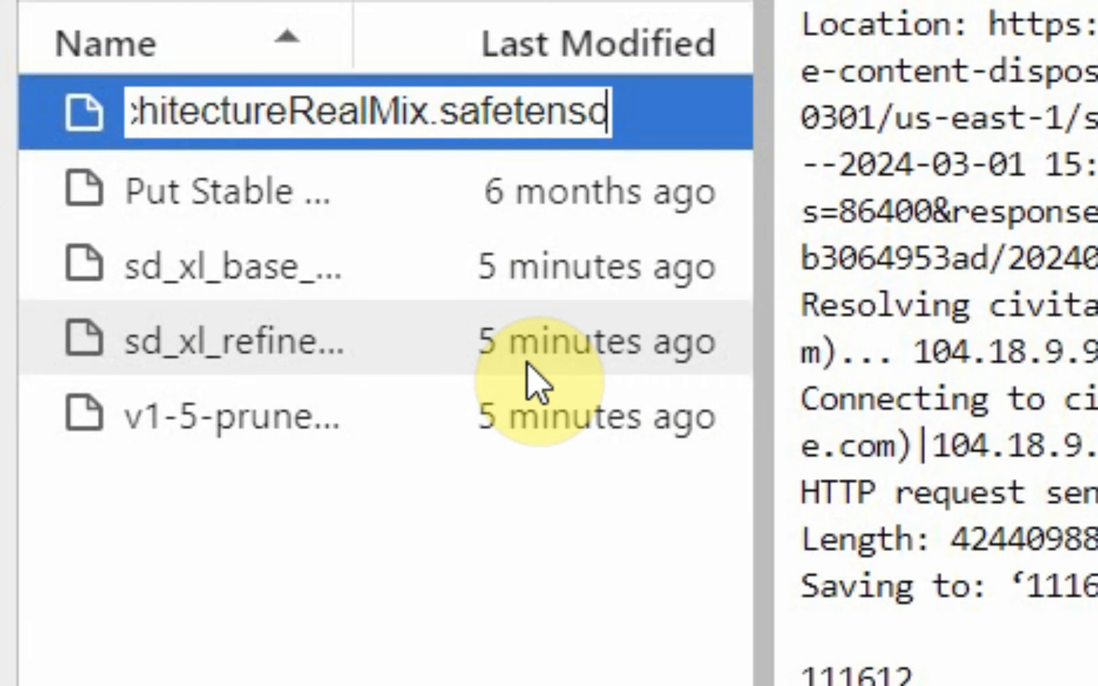
text(rs)
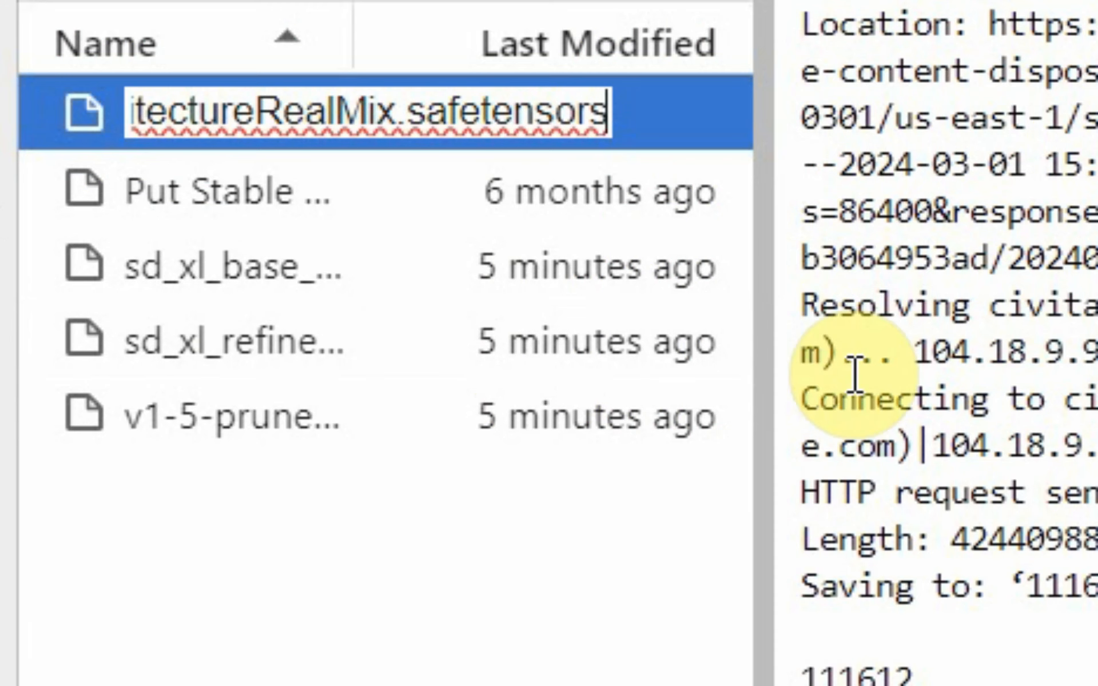
key(Return)
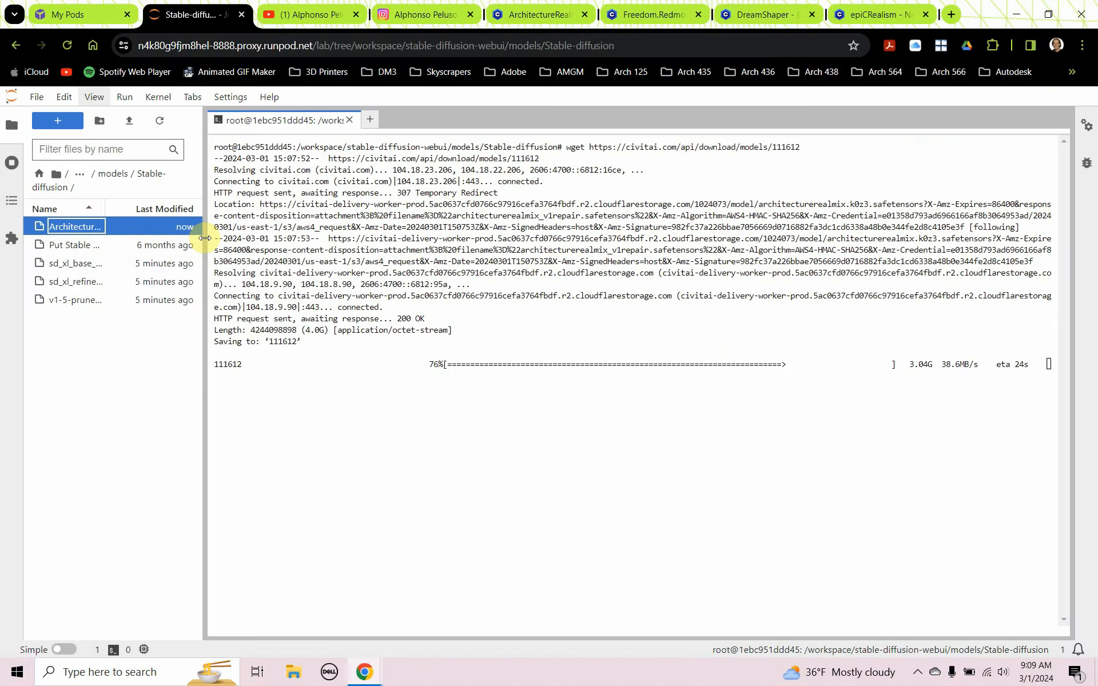
Widen the file browser to show full names, then switch to the DreamShaper Civitai page.
drag(338, 256, 324, 261)
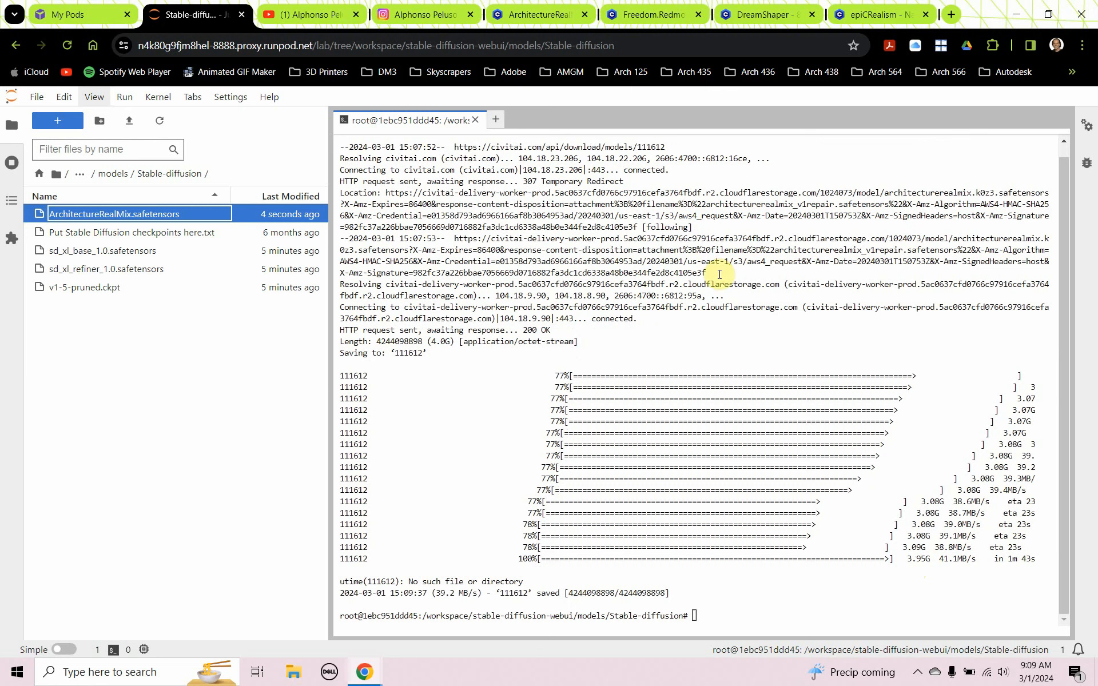
click(729, 18)
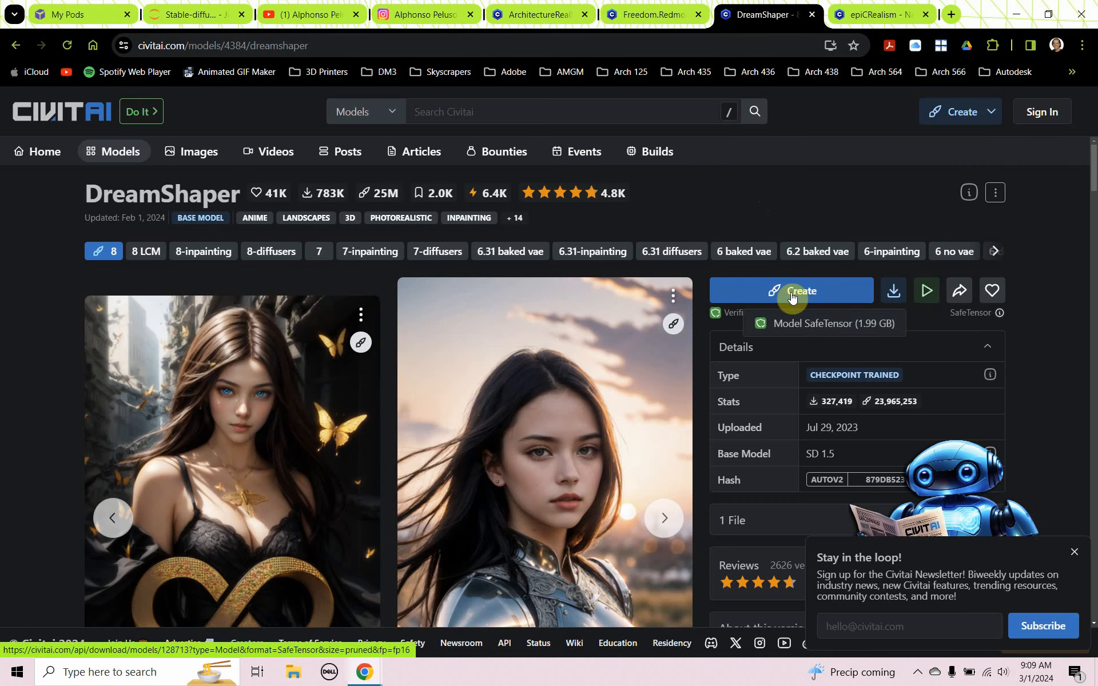
Copy the DreamShaper SafeTensor download link and start a new browser tab.
click(893, 293)
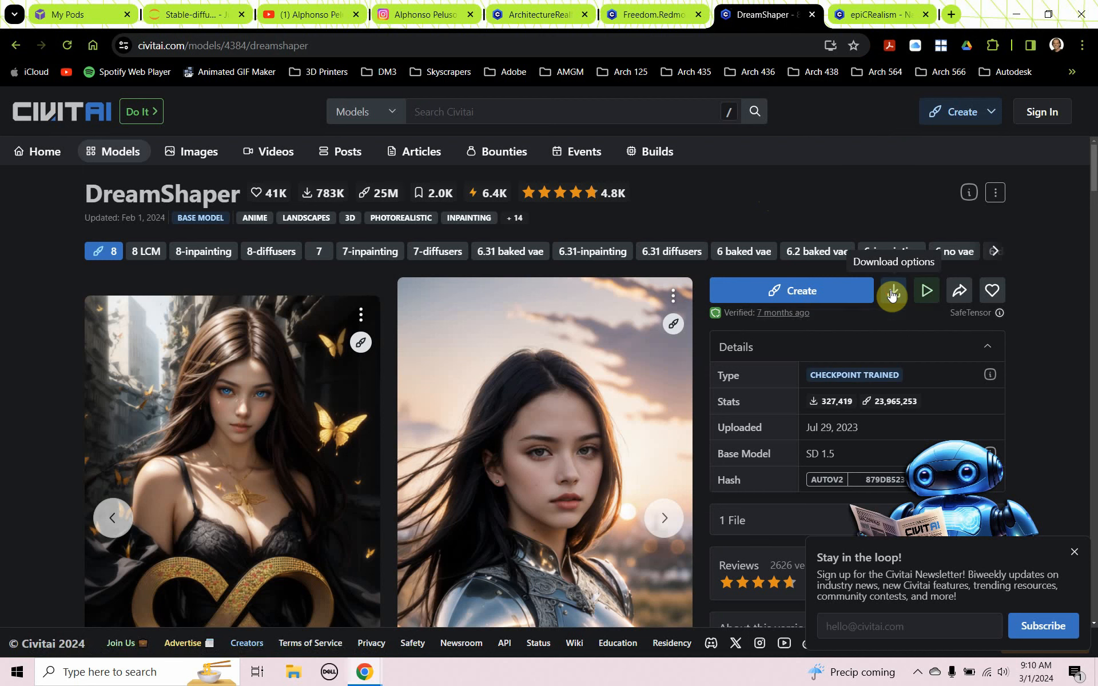
click(893, 292)
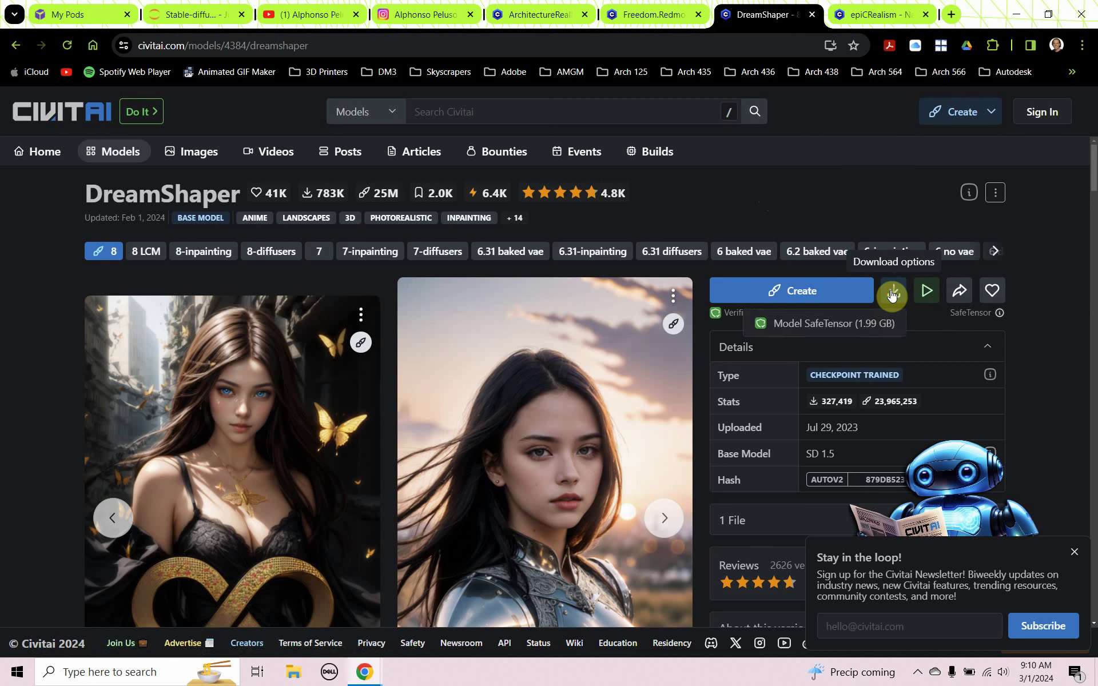
right_click(880, 326)
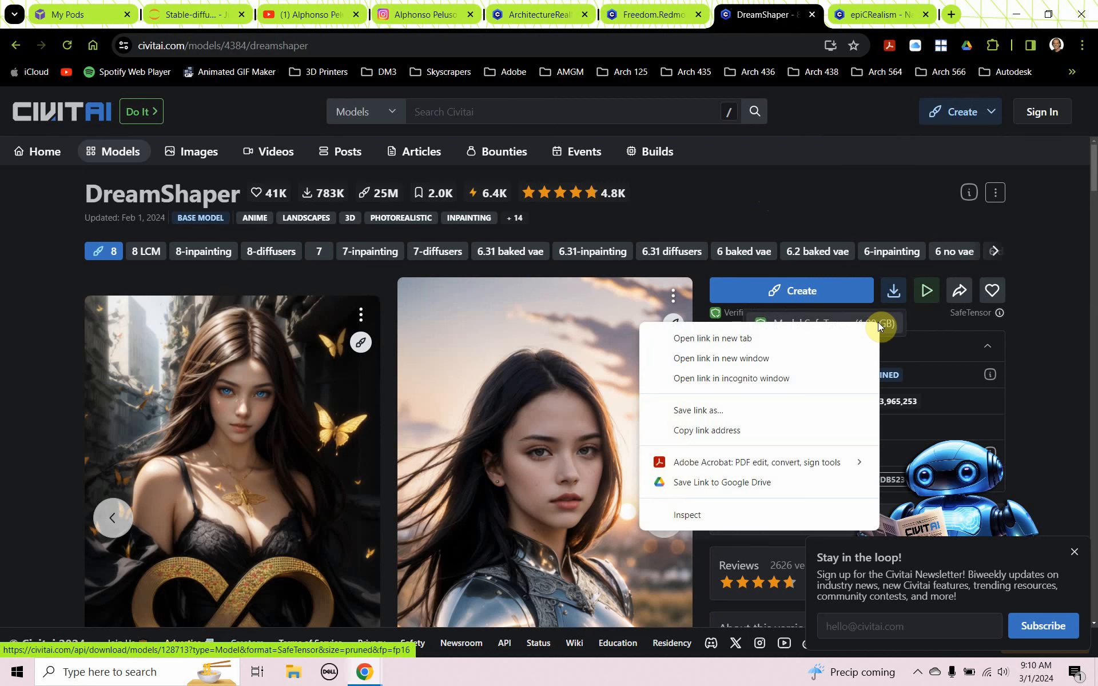
click(795, 432)
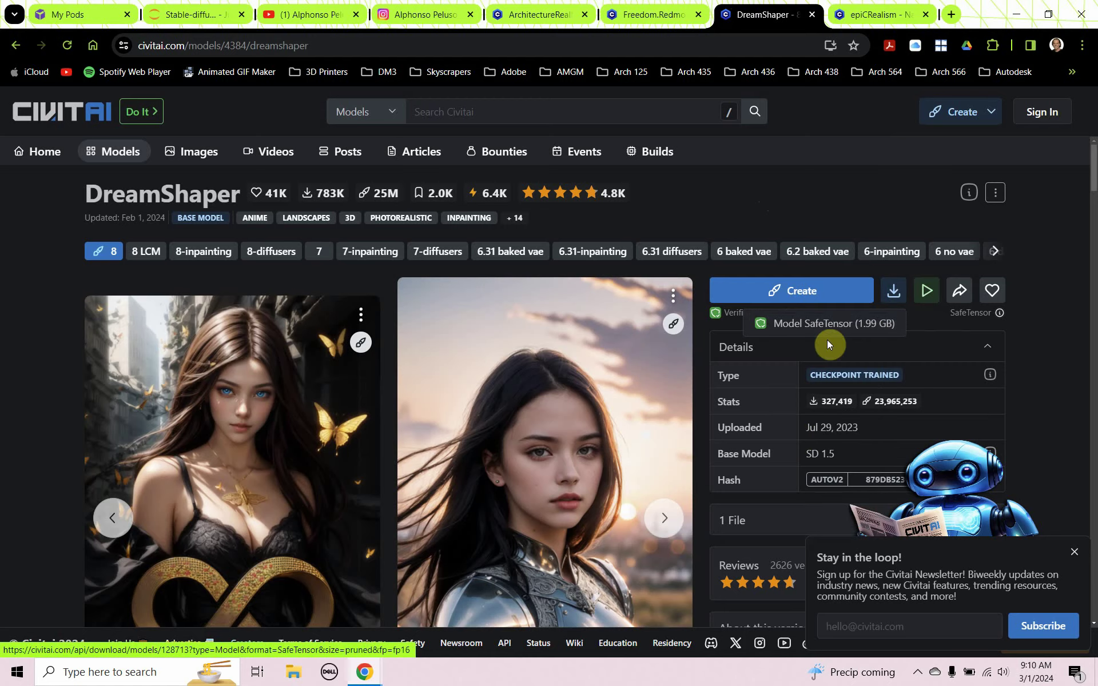
click(951, 13)
click(571, 45)
text(https://civitai.com/api/download/models/128713?type=Model&format=SafeTensor&size=pruned&fp=fp16)
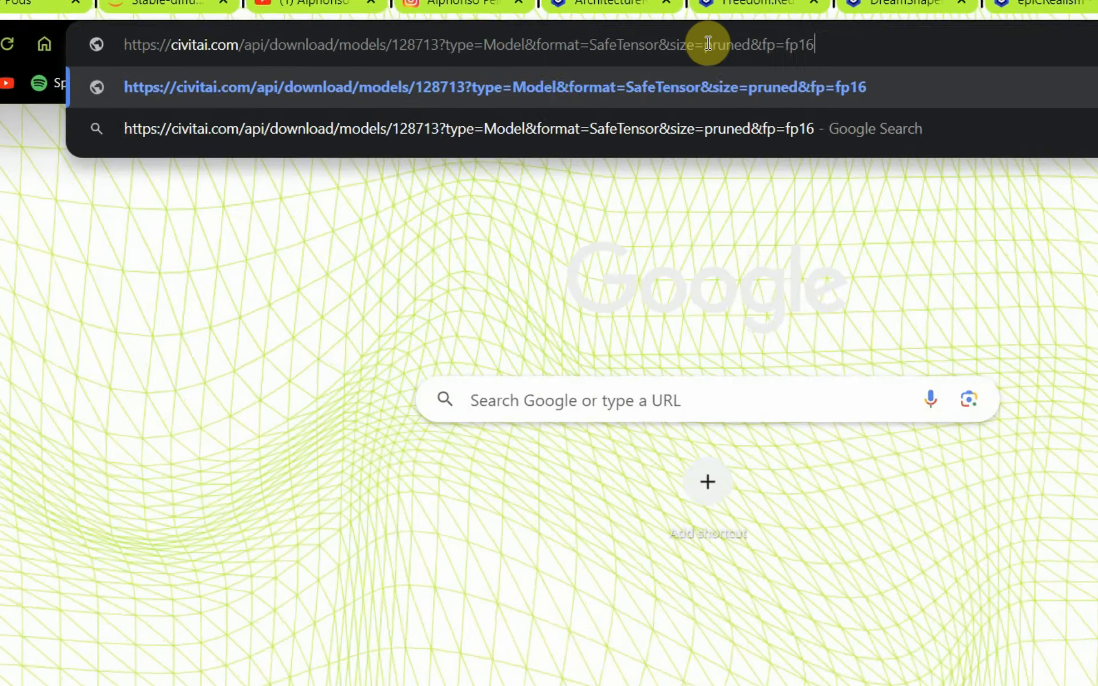
mouse_move(1055, 34)
mouse_down()
mouse_move(751, 57)
mouse_move(540, 41)
mouse_up()
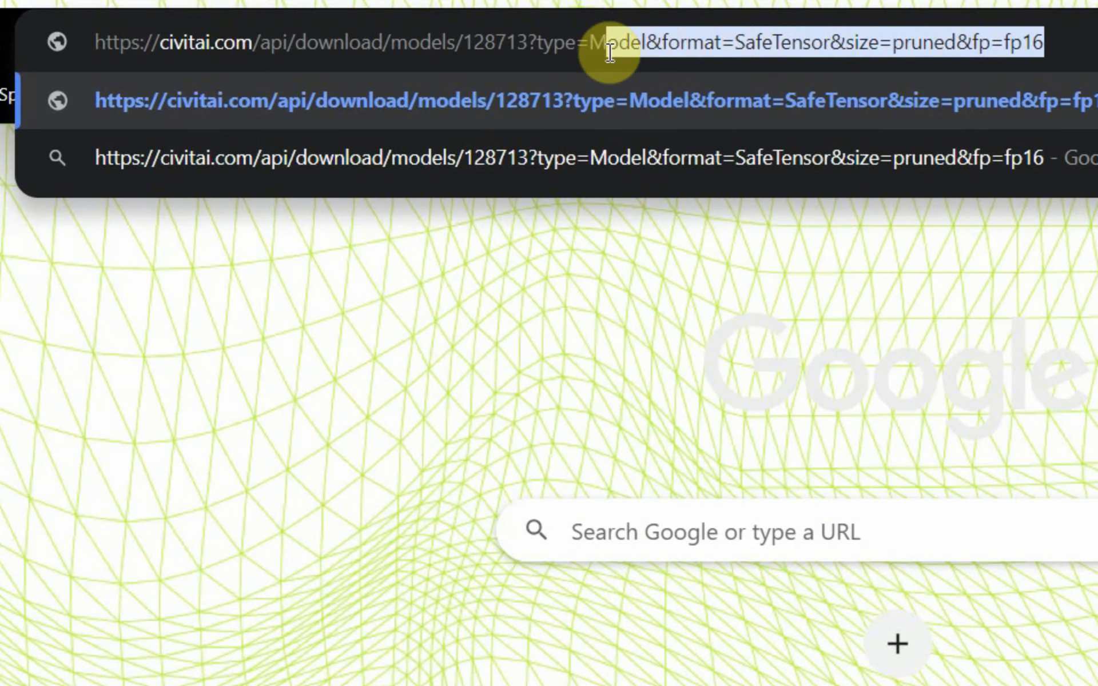
key(BackSpace)
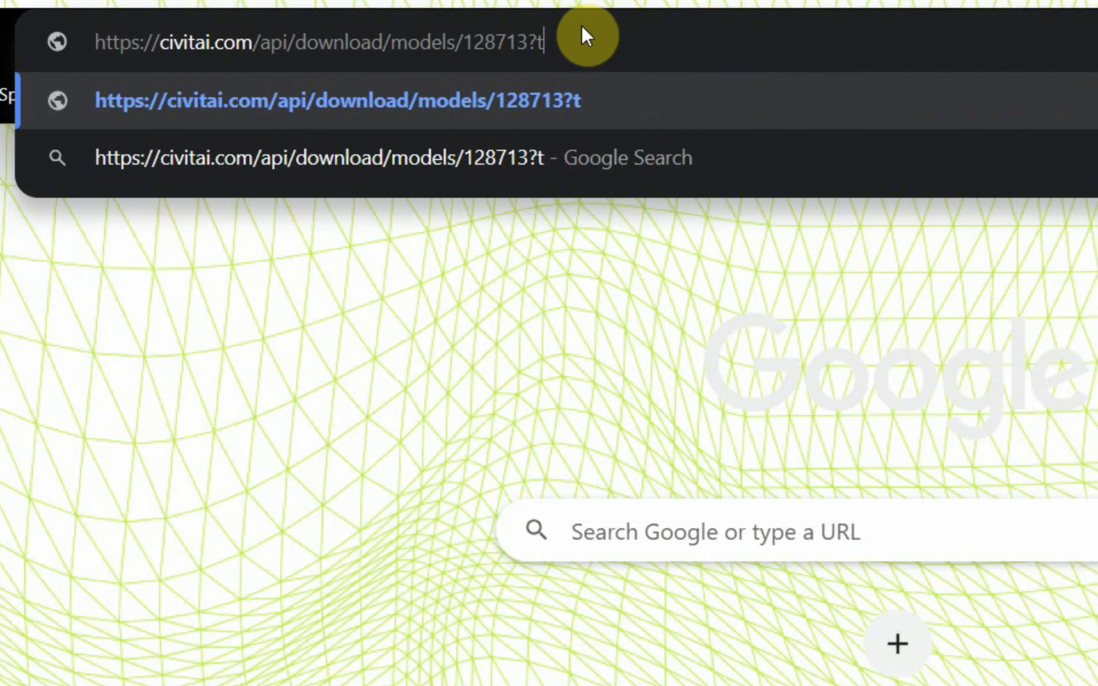
key(BackSpace)
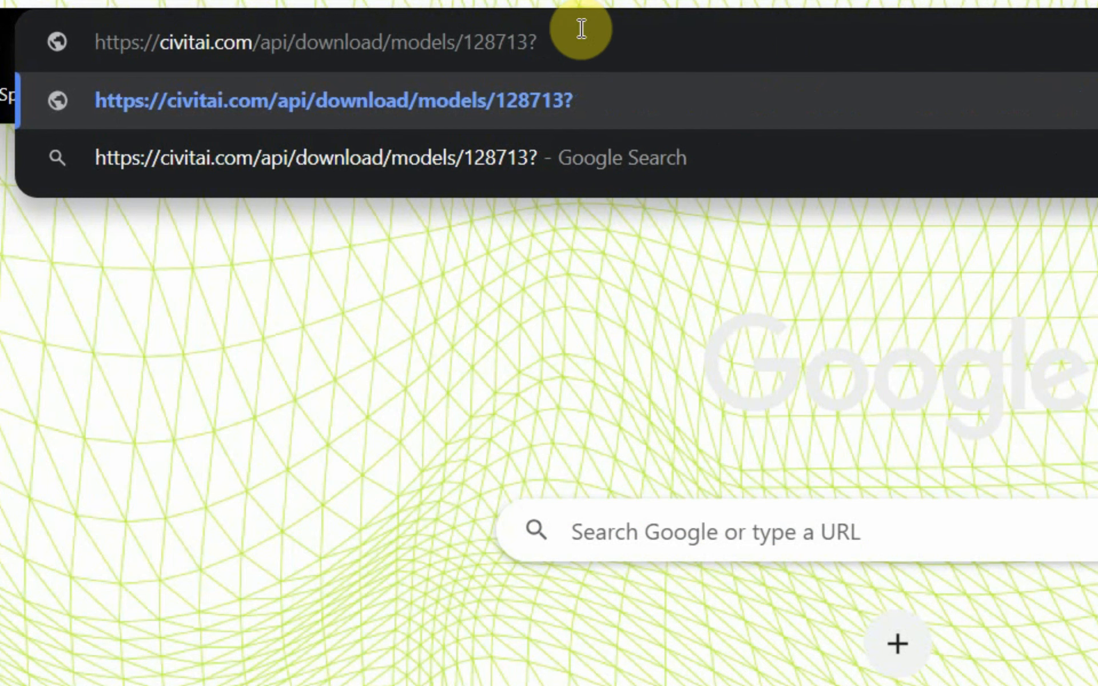
key(BackSpace)
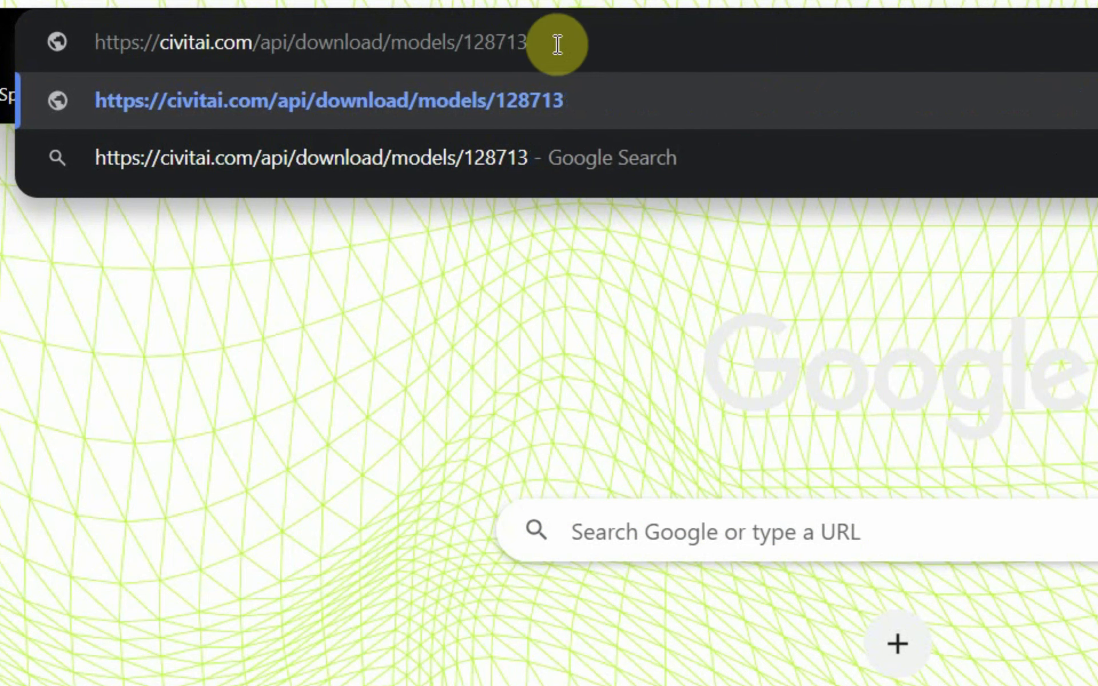
drag(532, 44, 91, 11)
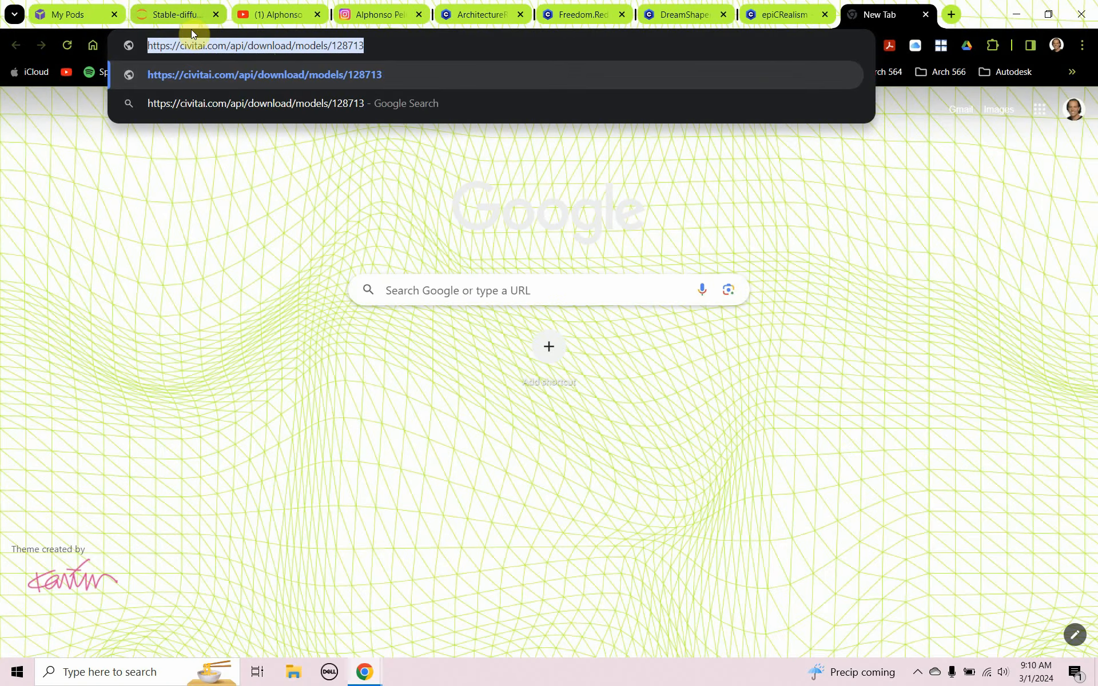
click(183, 16)
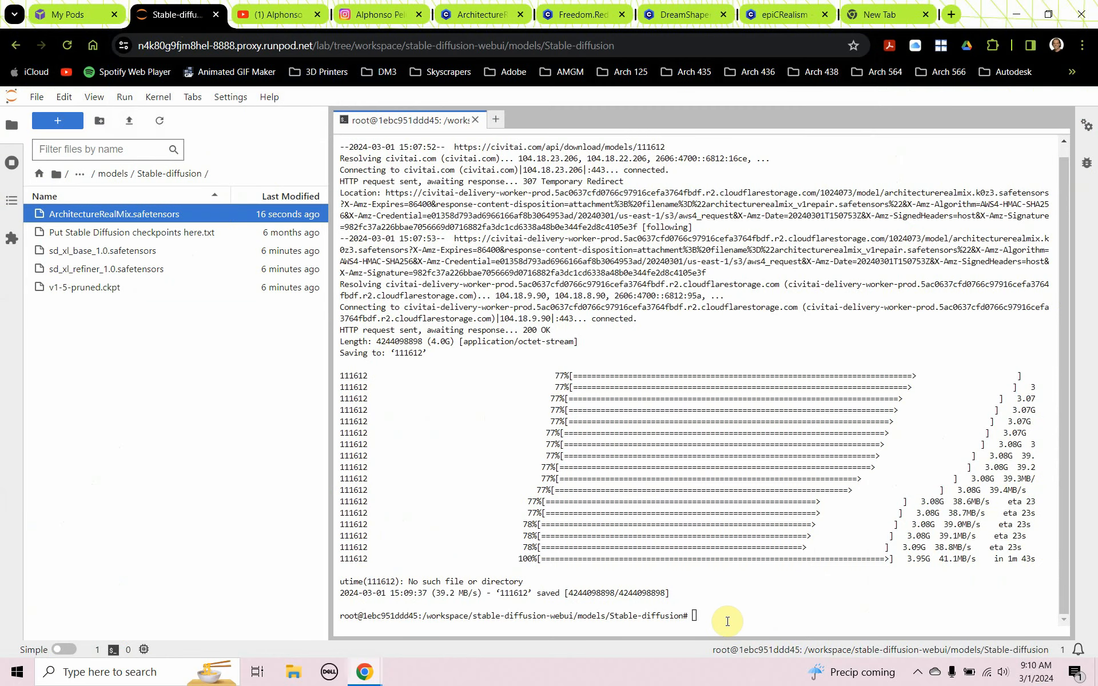
text(wget)
Run wget with the DreamShaper link and begin renaming the new file 128713.
text(https://civitai.com/api/download/models/128713)
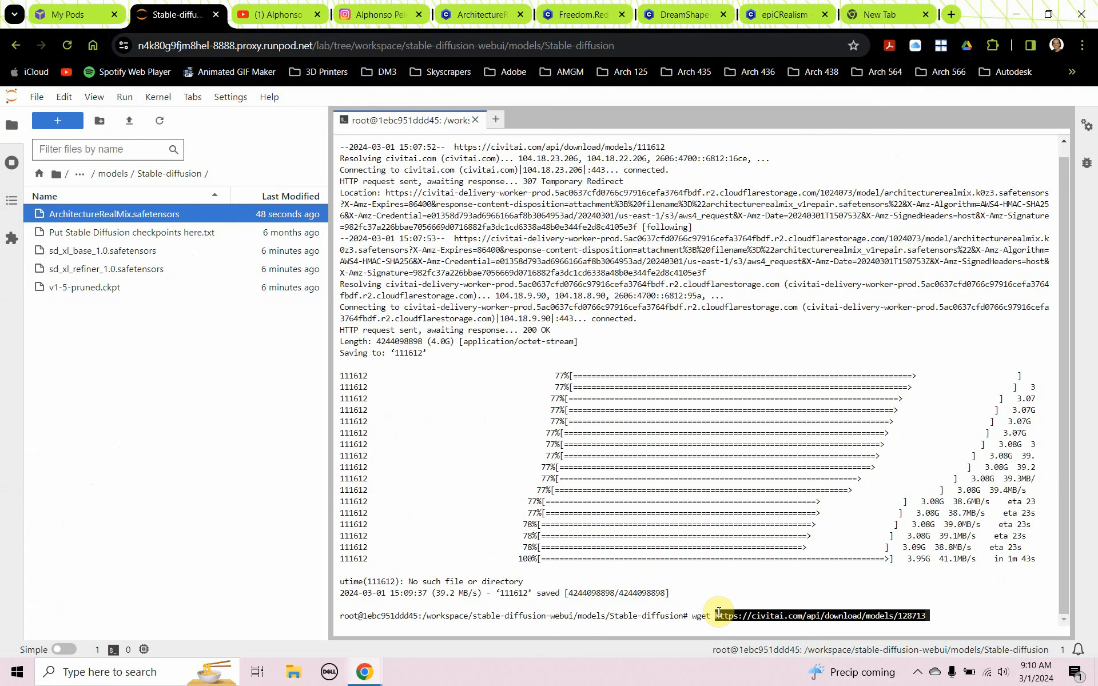
key(Return)
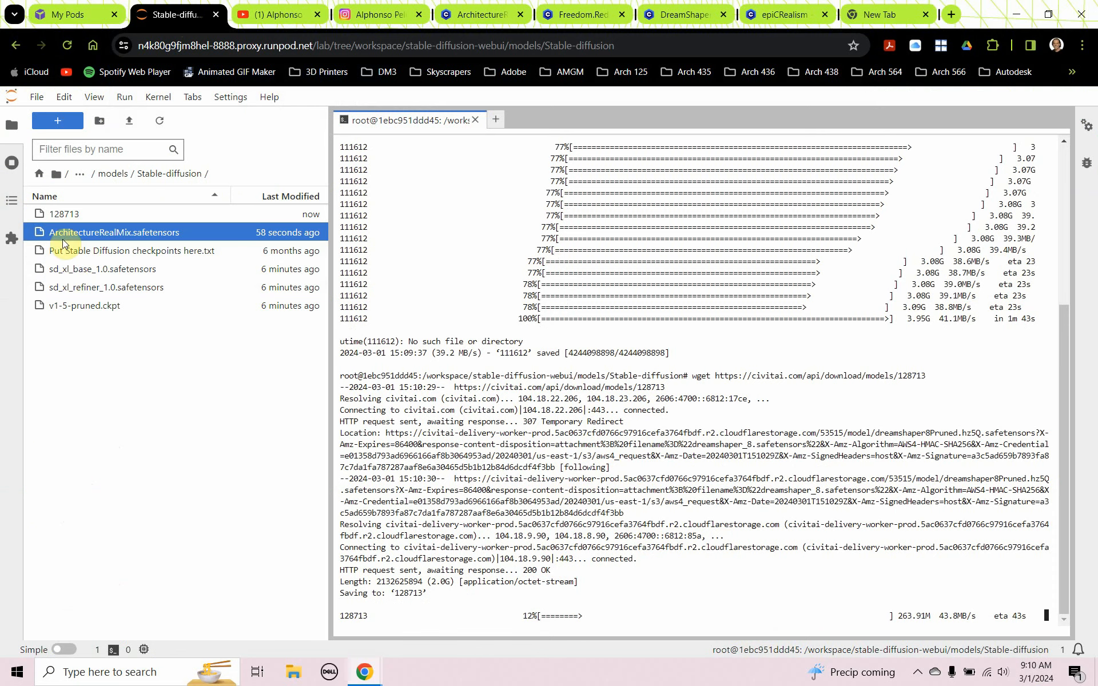
click(64, 215)
key(F2)
right_click(64, 219)
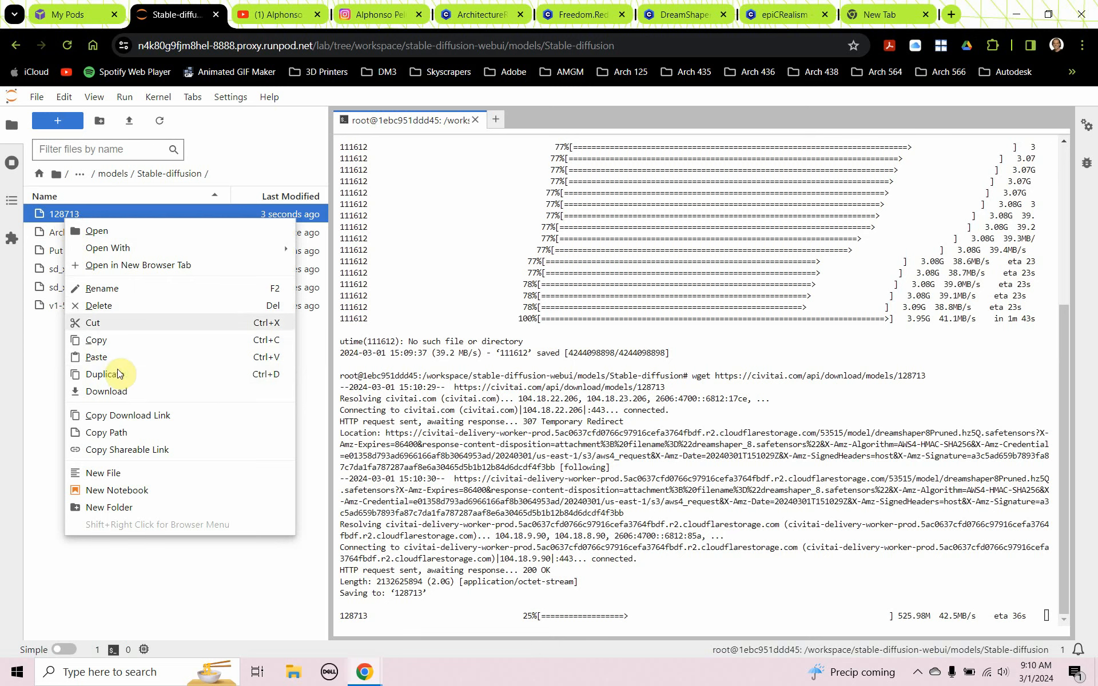
click(111, 289)
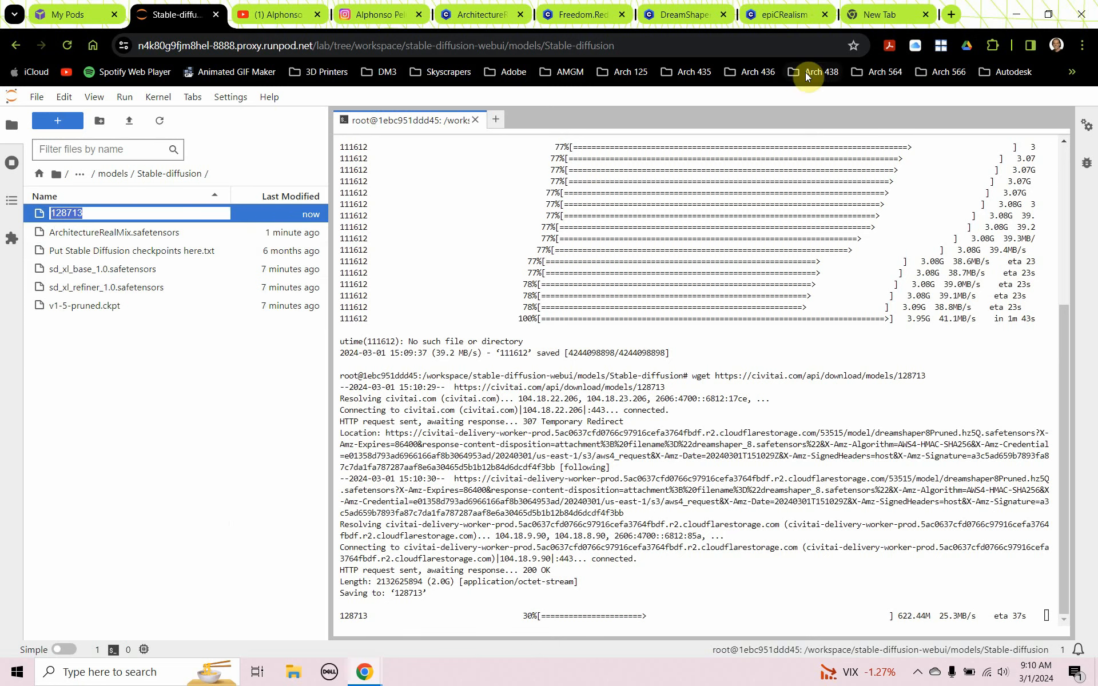
click(788, 19)
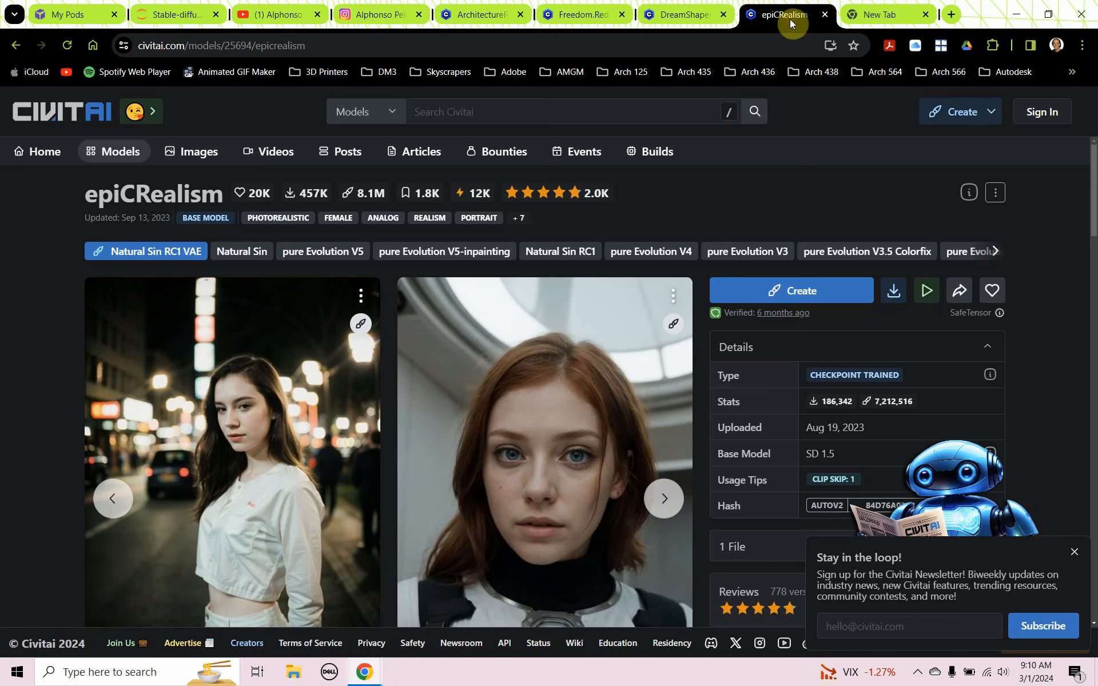
click(678, 15)
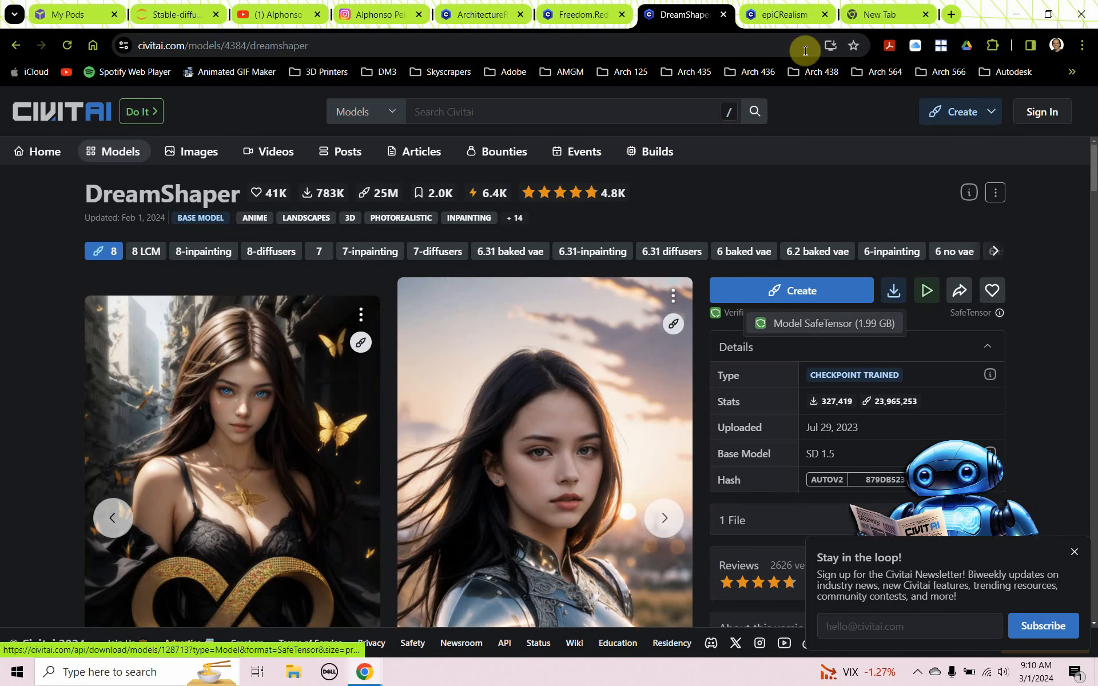
Rename file 128713 to DreamShaper8.safetensors in the JupyterLab file browser.
click(173, 15)
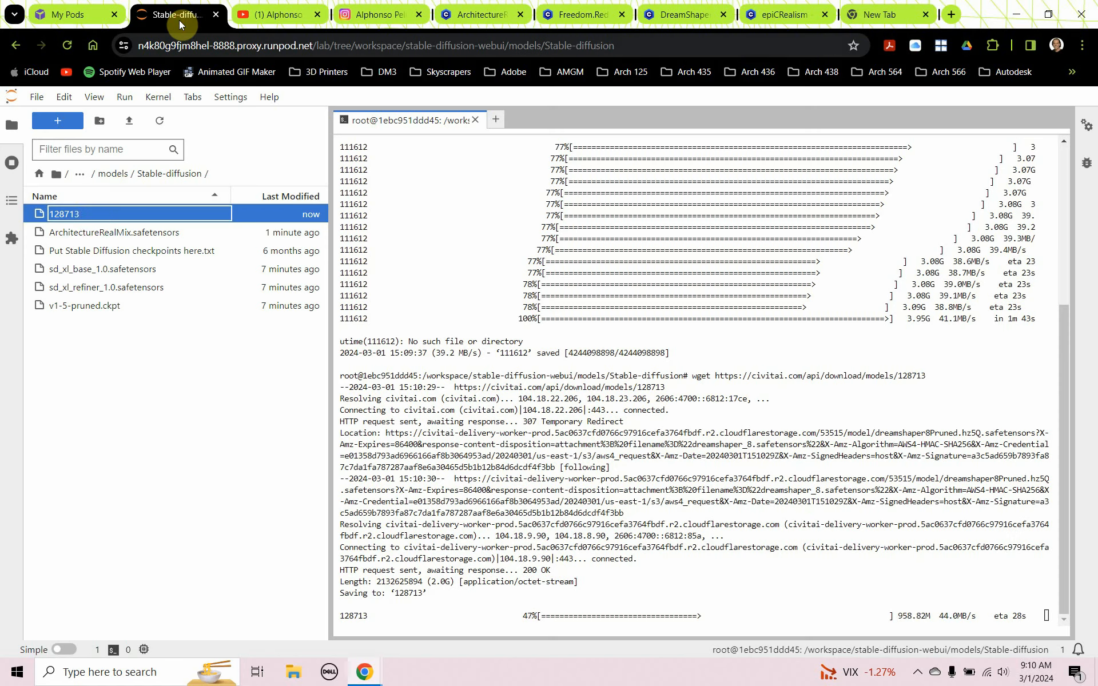
double_click(91, 214)
right_click(90, 217)
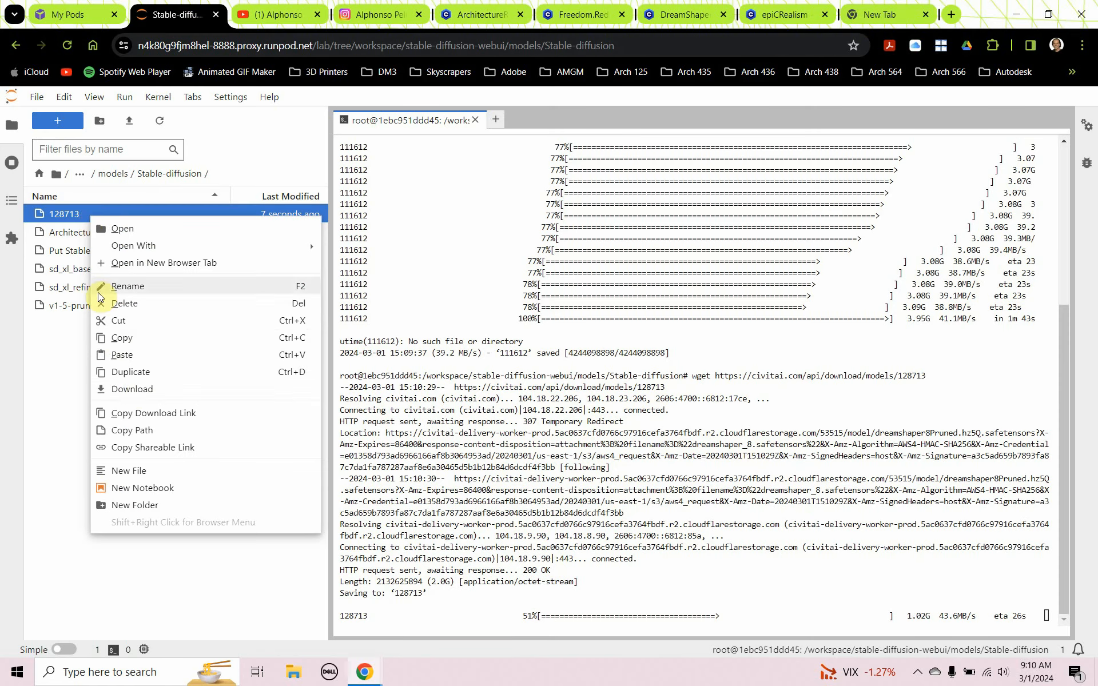
click(128, 286)
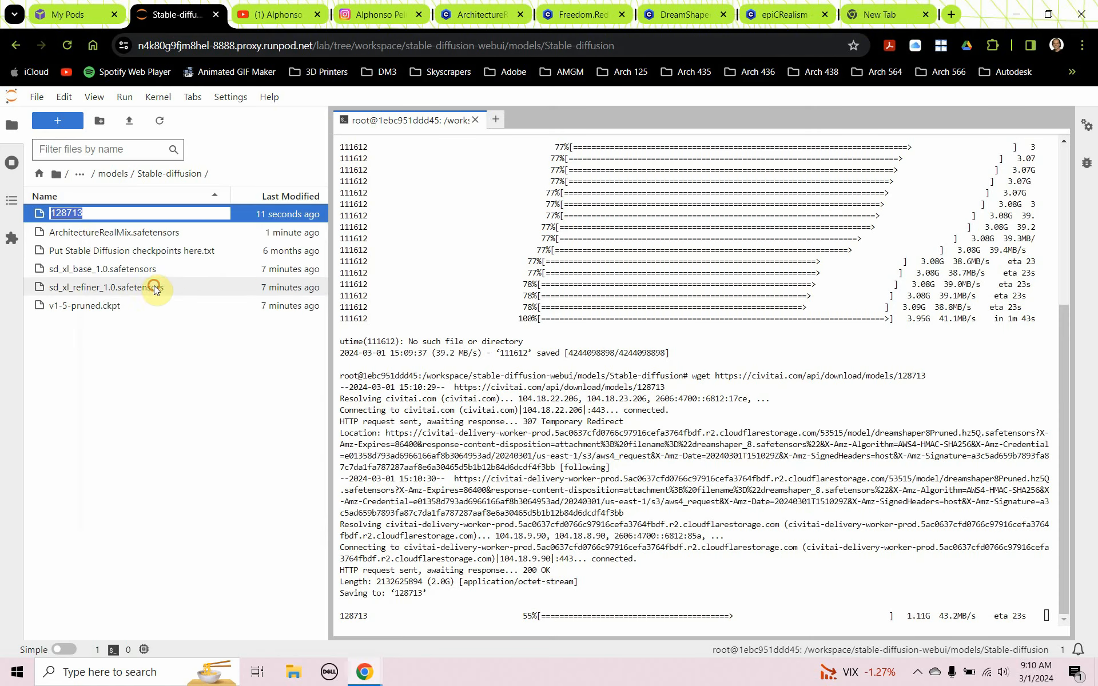
text(Dream)
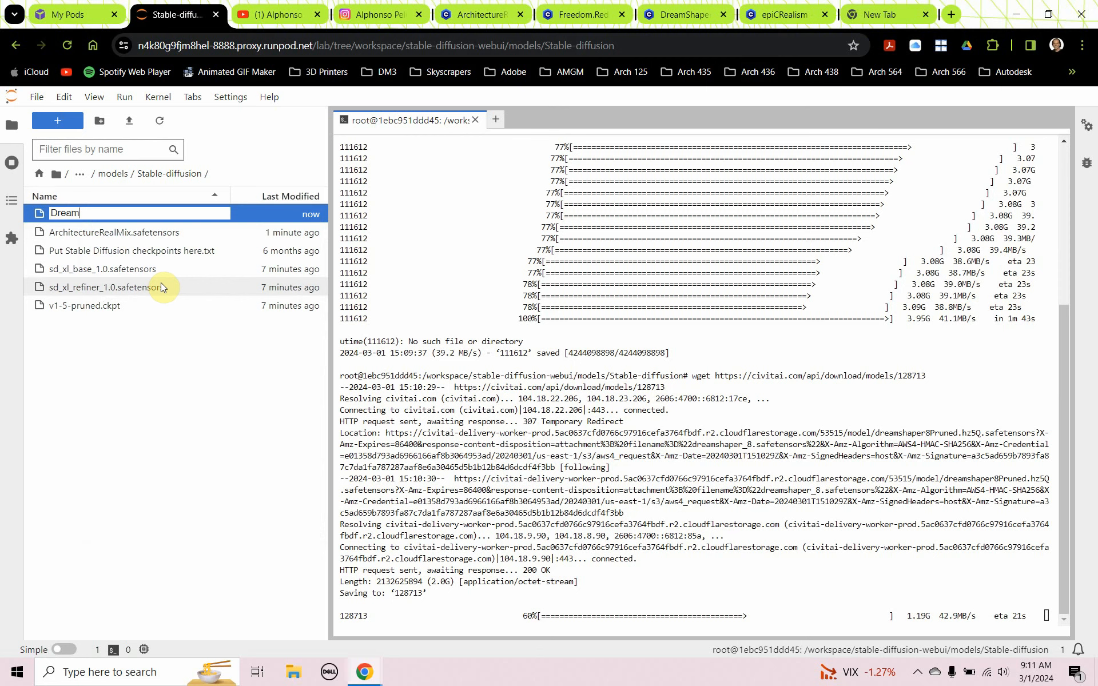
text(Sha)
text(per)
text(8)
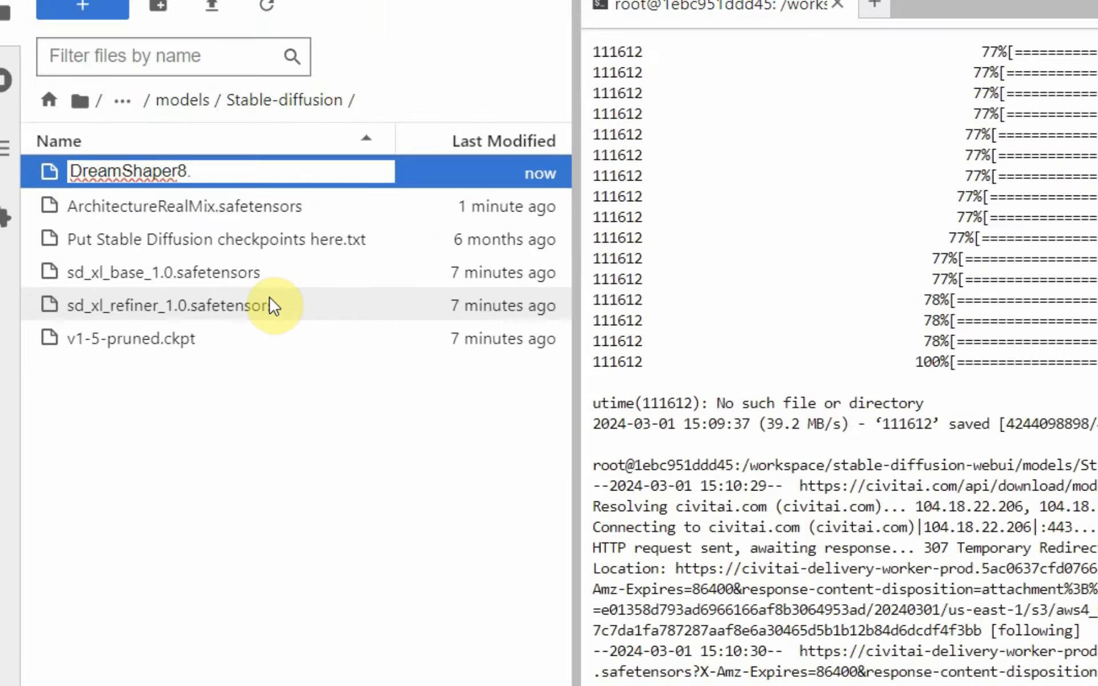
text(.safe)
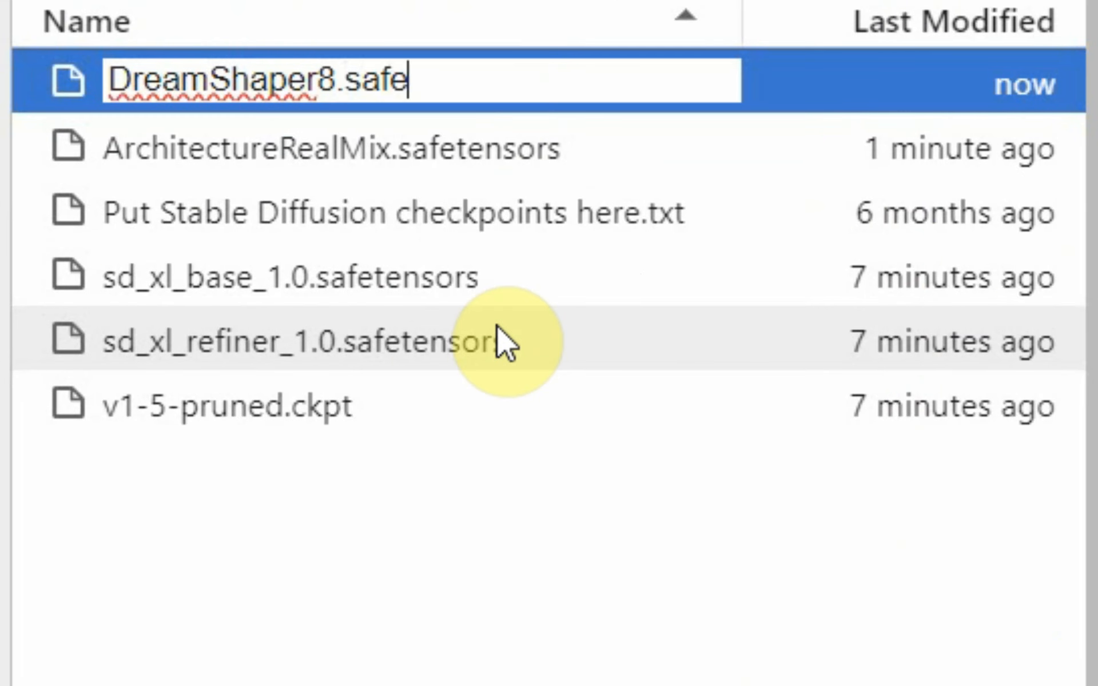
text(t)
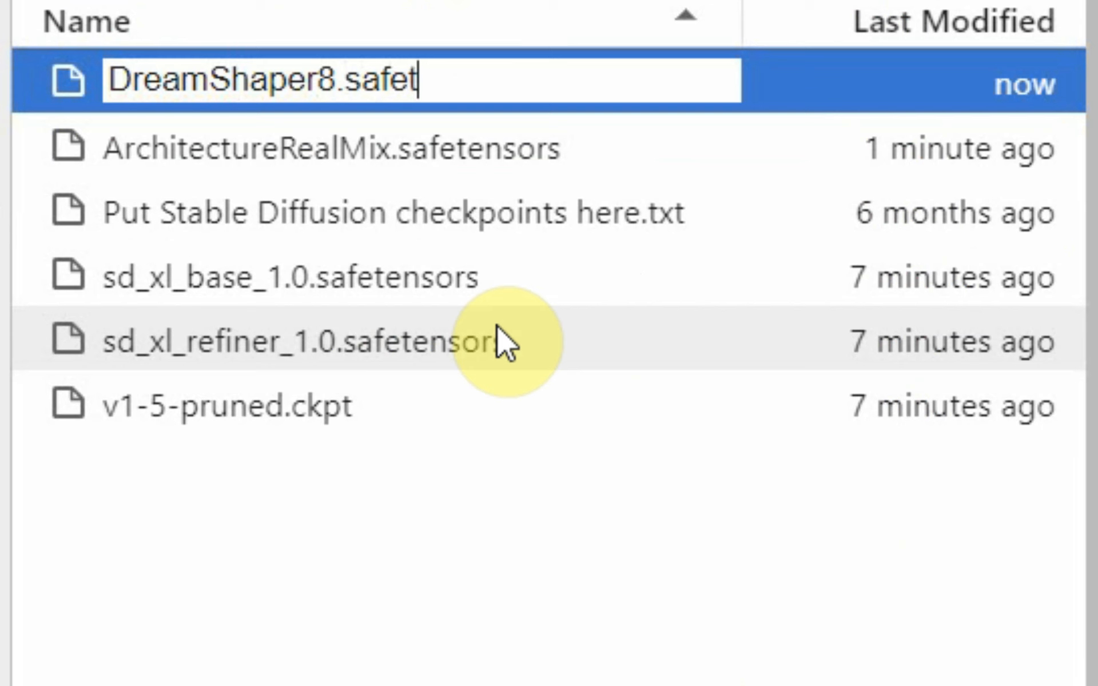
text(enso)
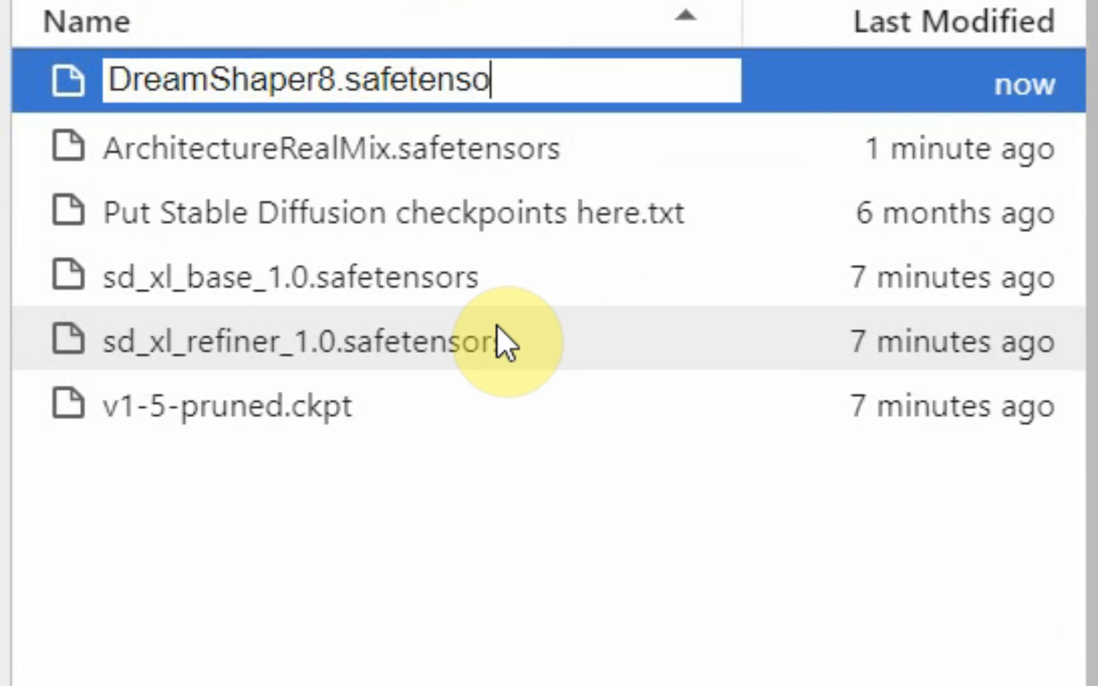
text(rs)
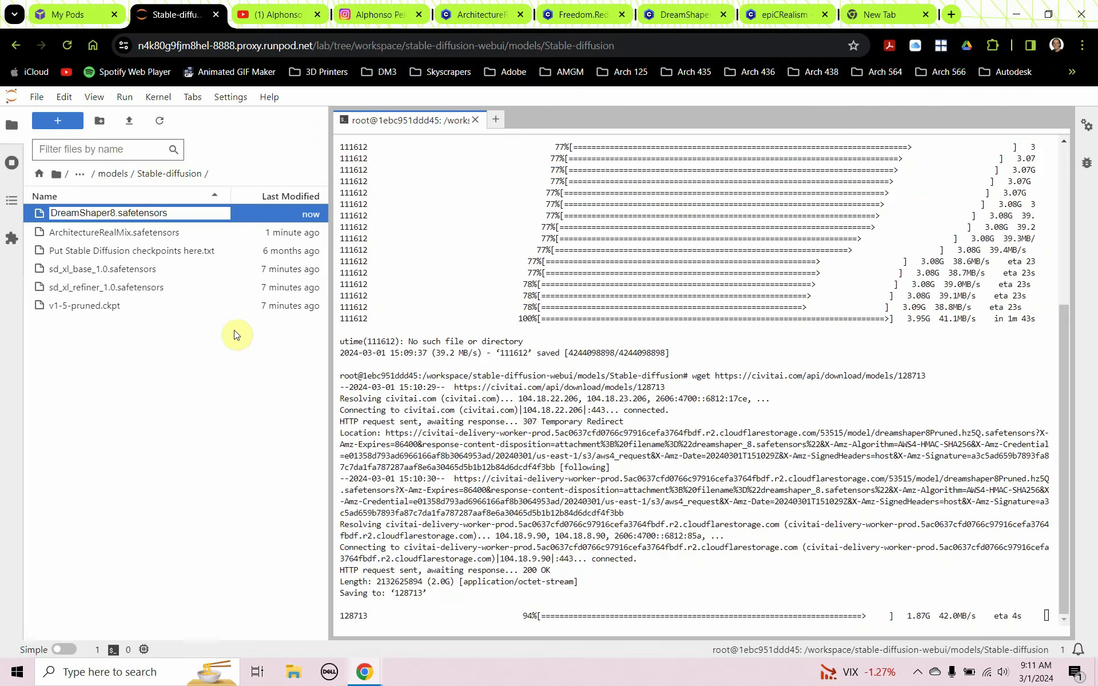
key(Return)
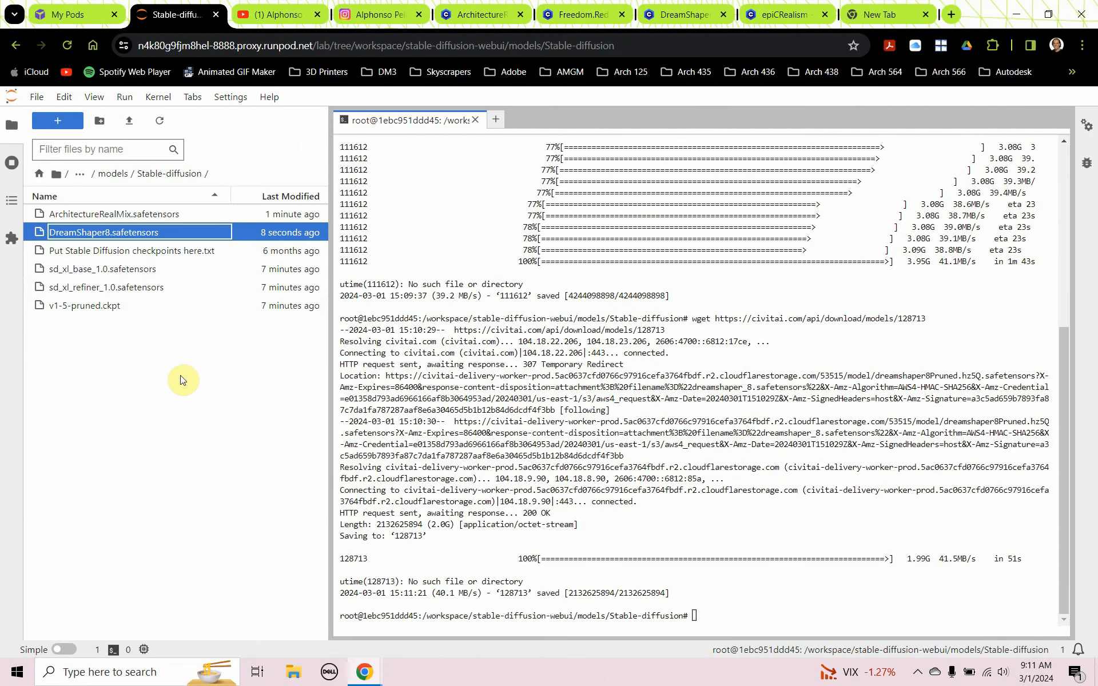
Connect to the pod's HTTP service on port 3001 to launch the Stable Diffusion WebUI.
click(92, 15)
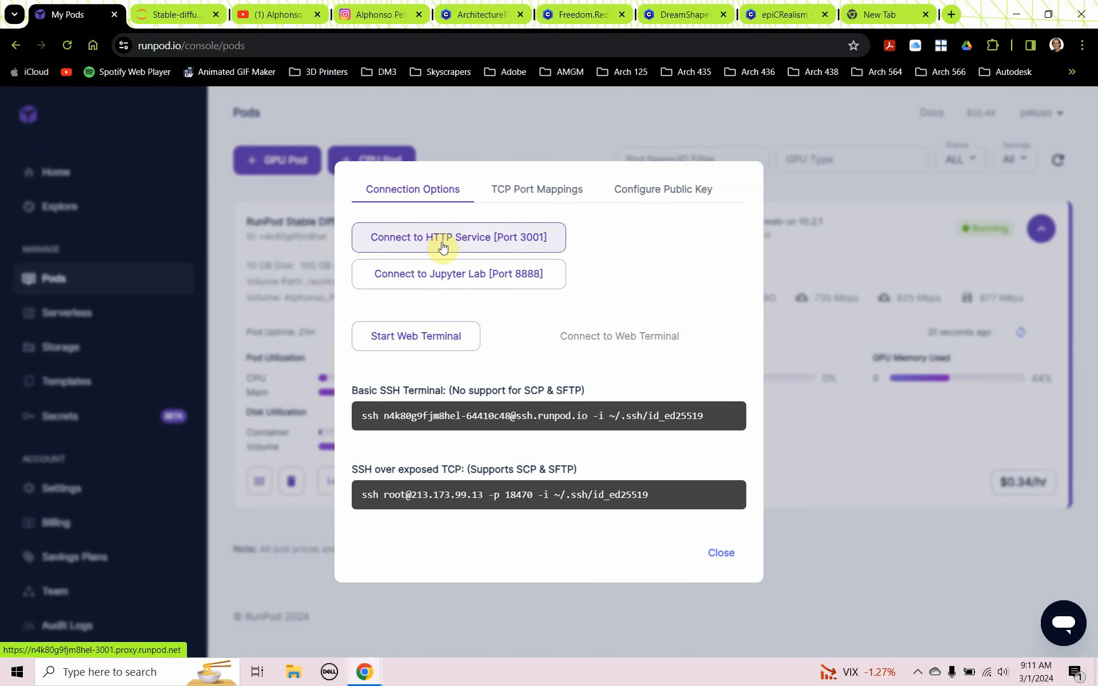
click(534, 249)
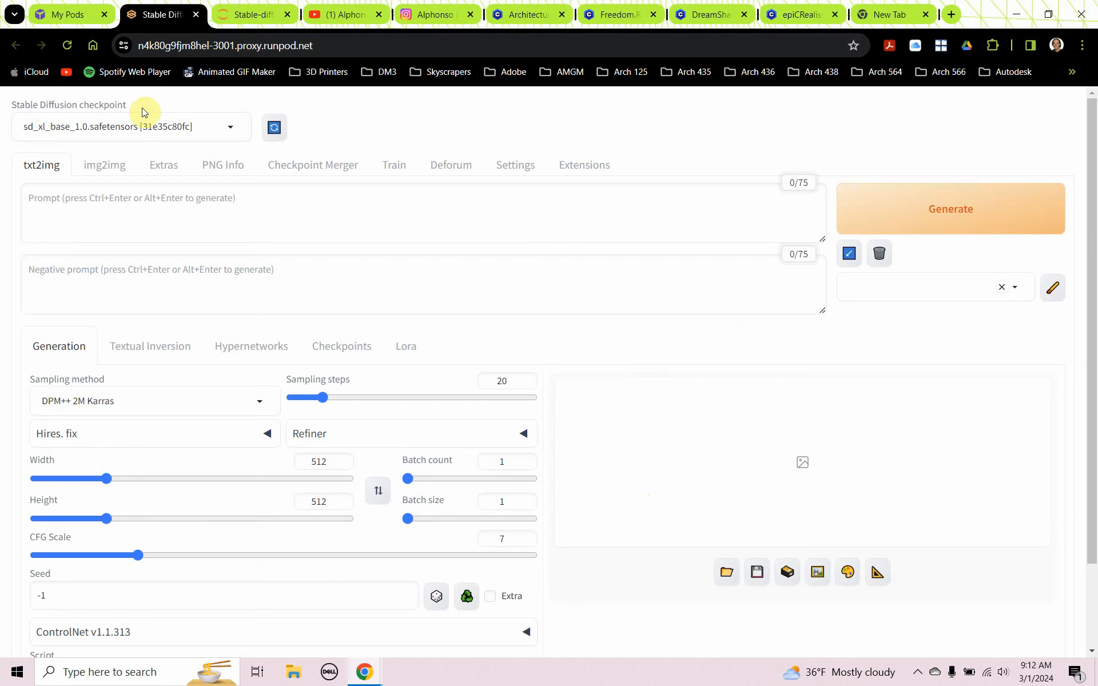
Refresh the checkpoint list and load ArchitectureRealMix.safetensors as the active model.
click(230, 129)
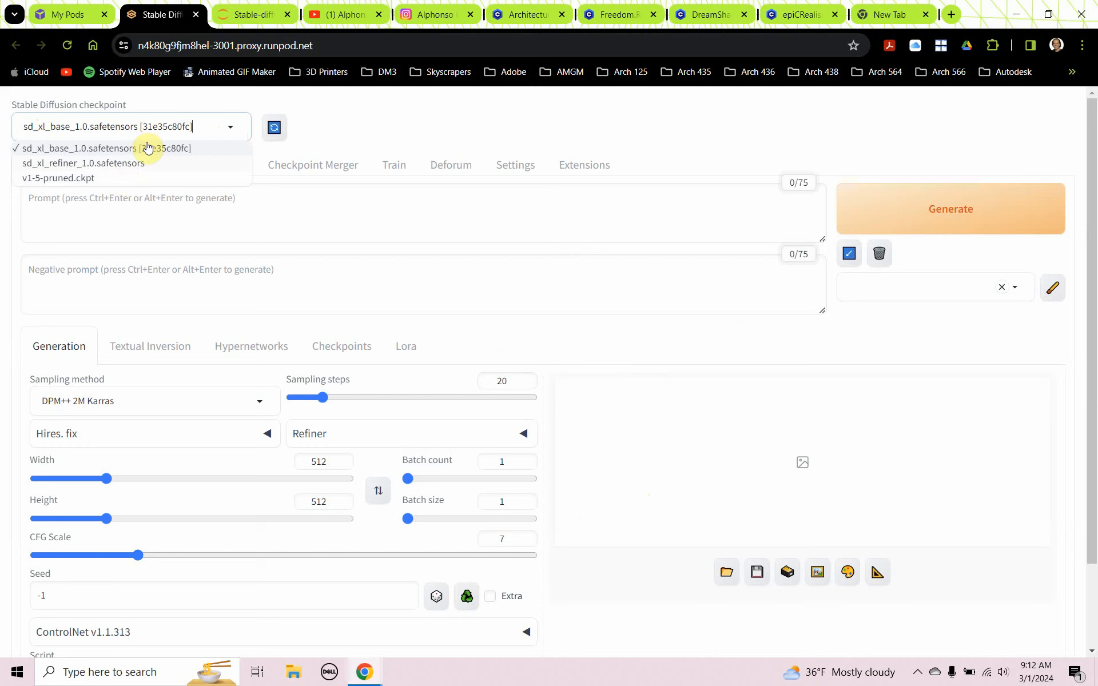
click(275, 135)
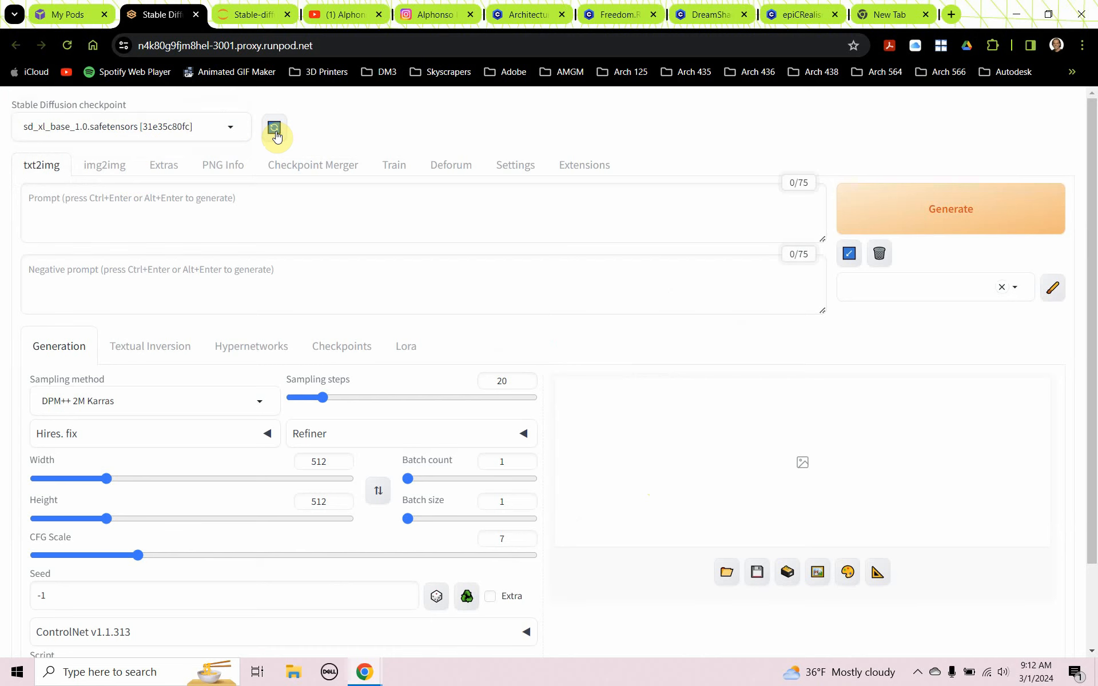
click(232, 127)
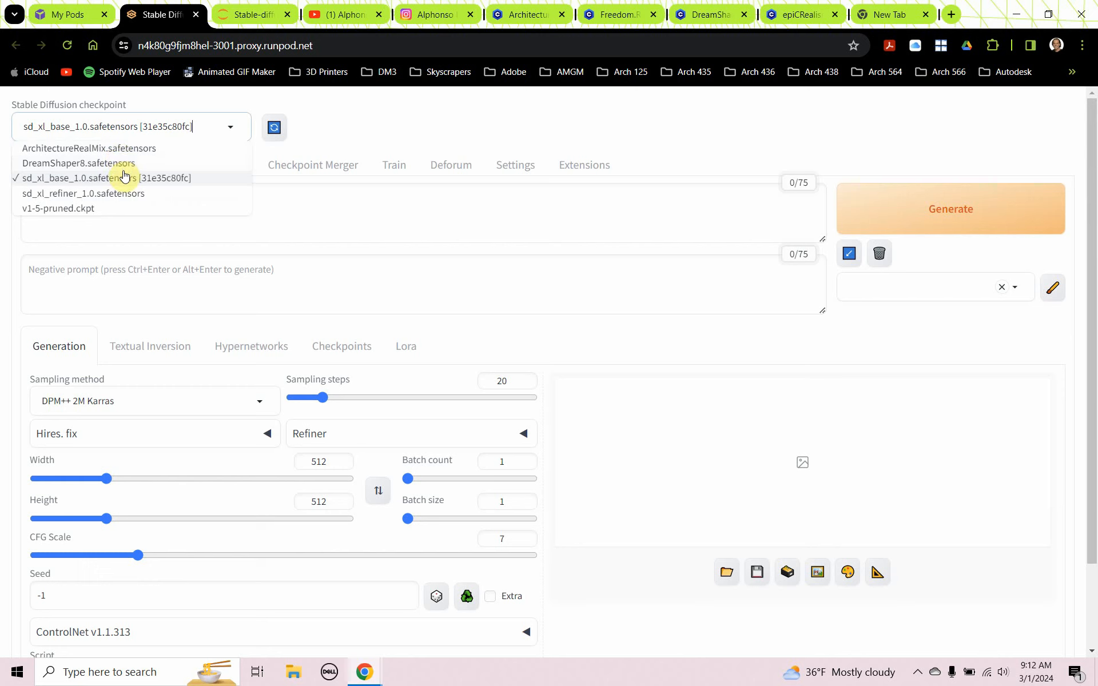
click(89, 148)
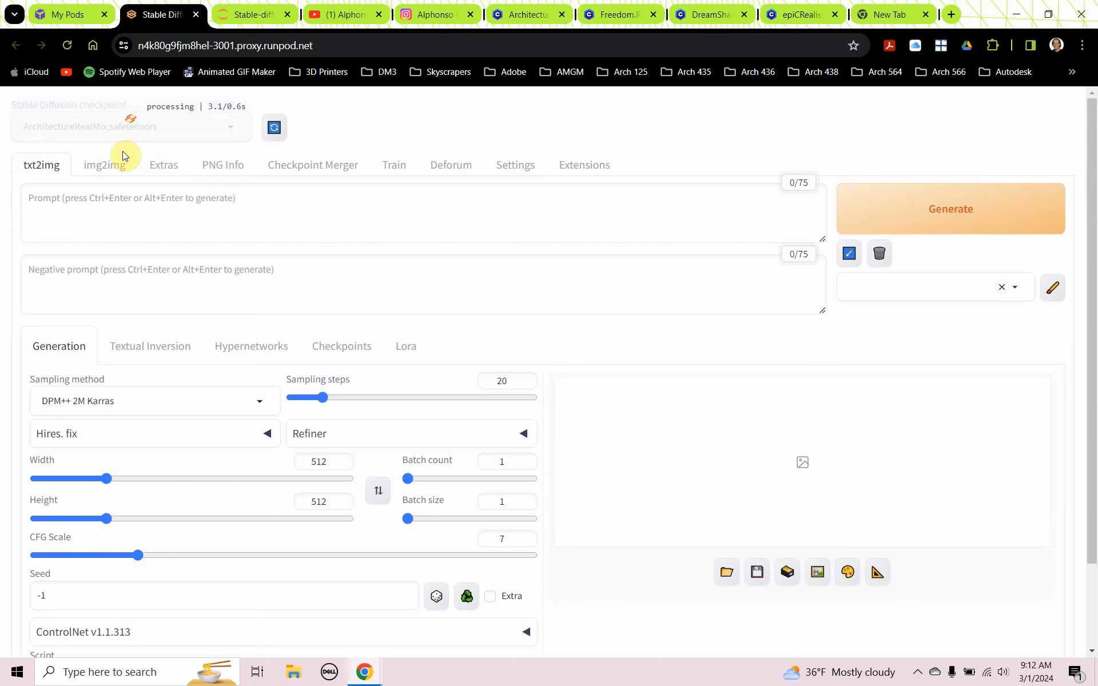
Enter the Chicago museum aerial-view prompt and spell-correct 'musuem' and 'filagree'.
click(109, 205)
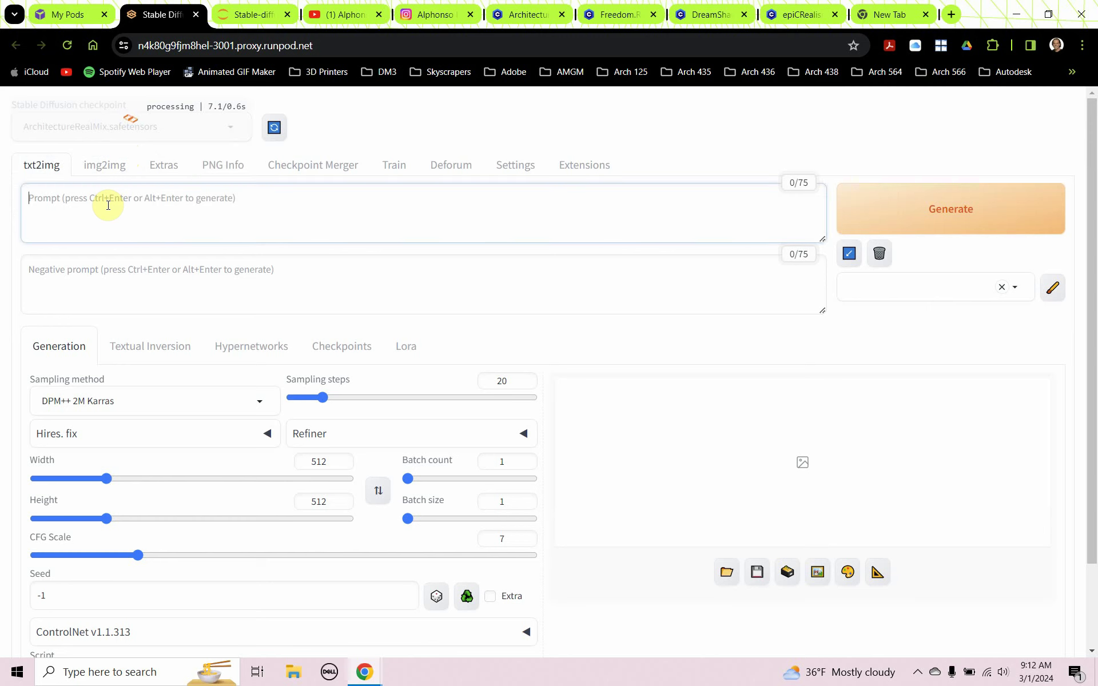
text(a aerial )
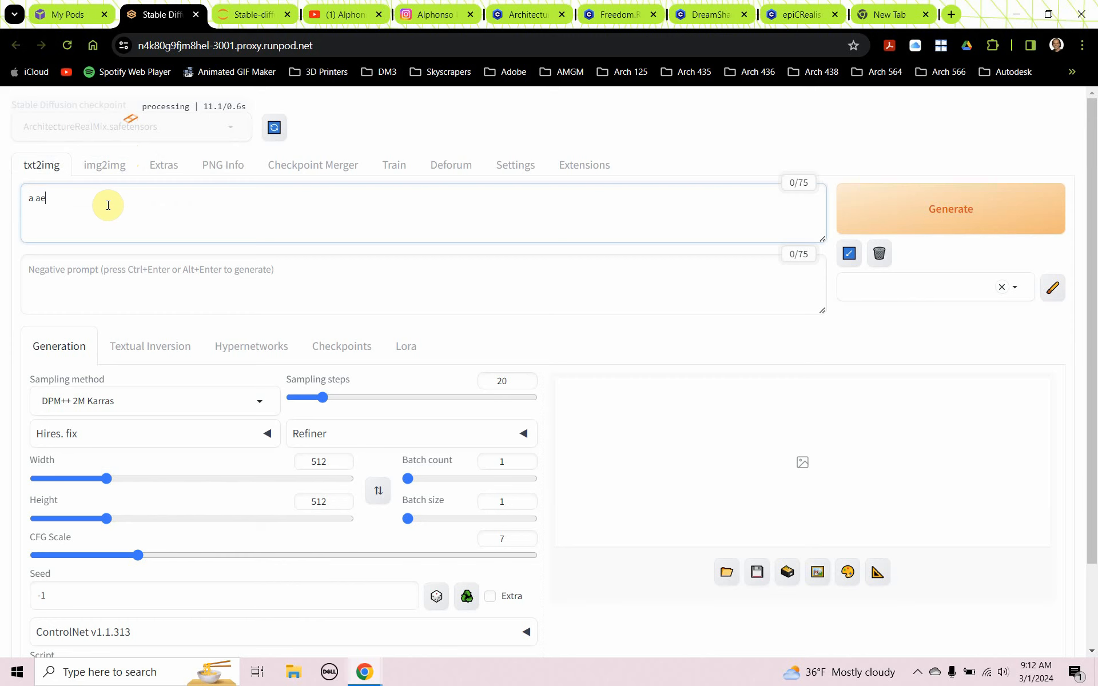
text(view of)
text( a mus)
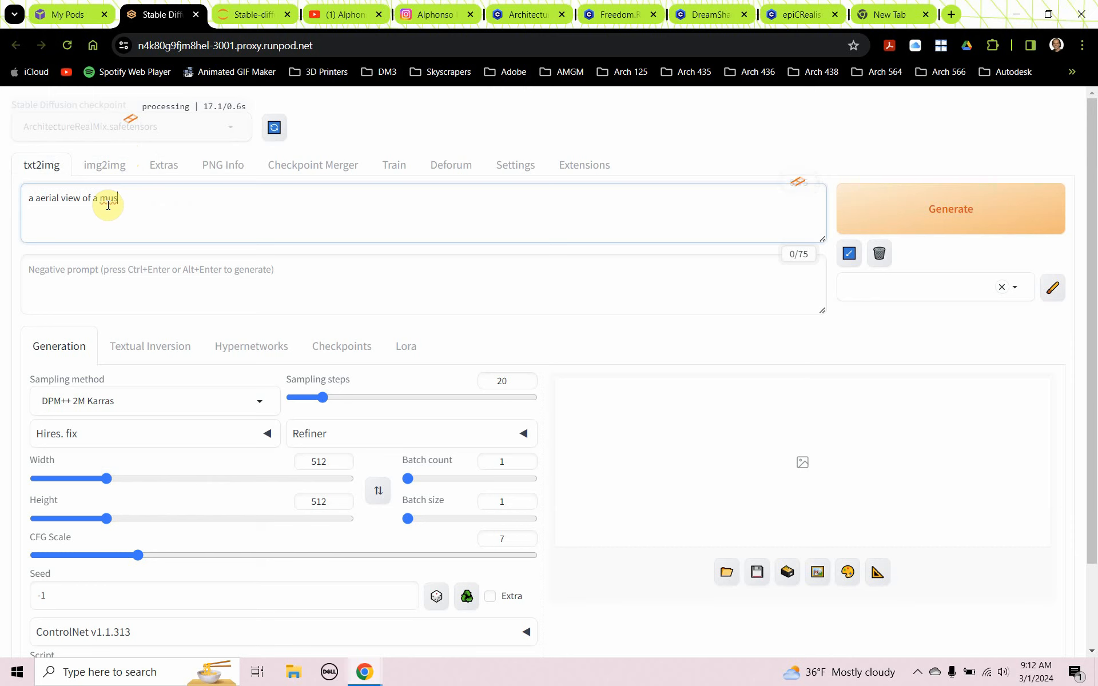
text(uem)
text( in Chicago )
text(in th)
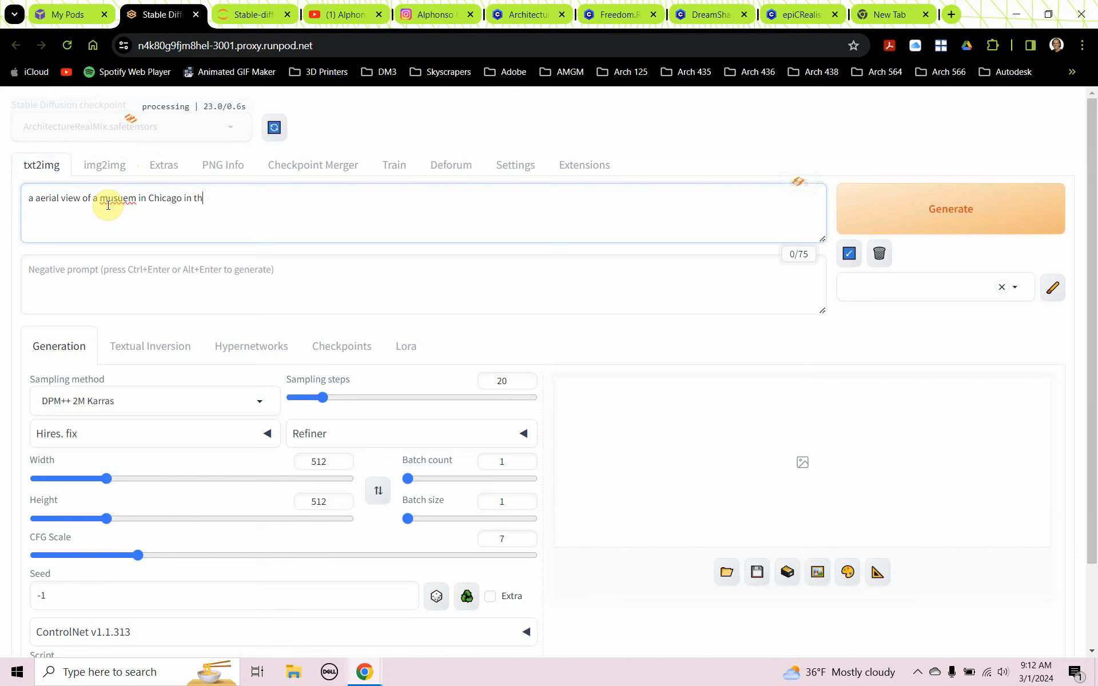
text(e parametric )
text(style )
text(fine lace fila)
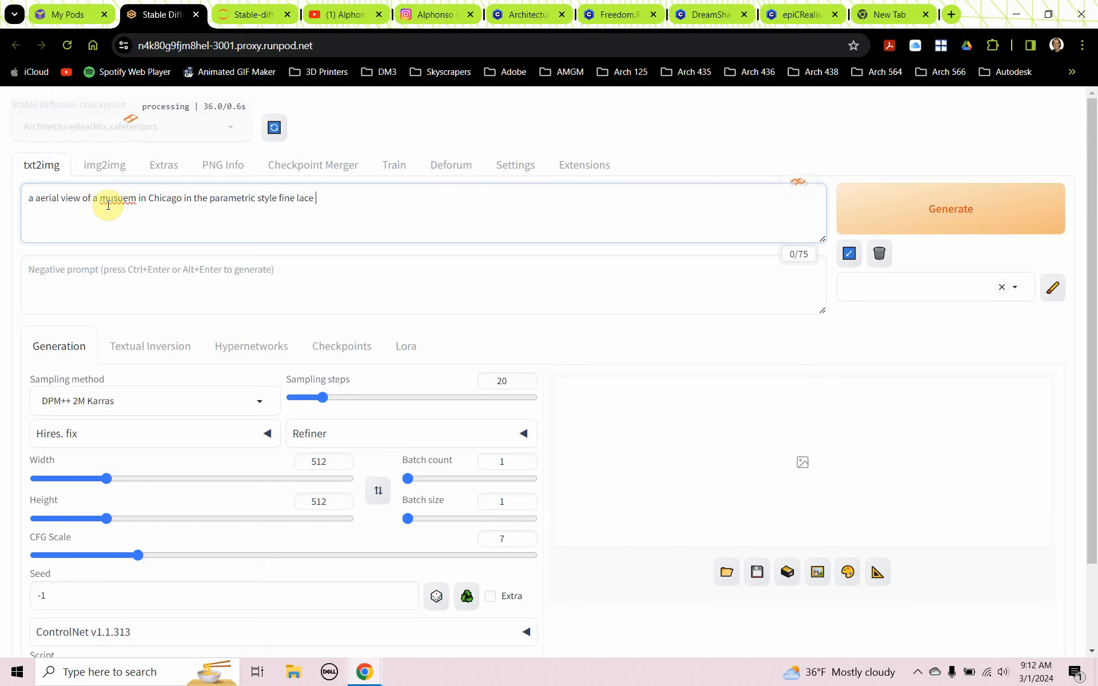
text(g)
text(ree faca)
text(de)
right_click(103, 207)
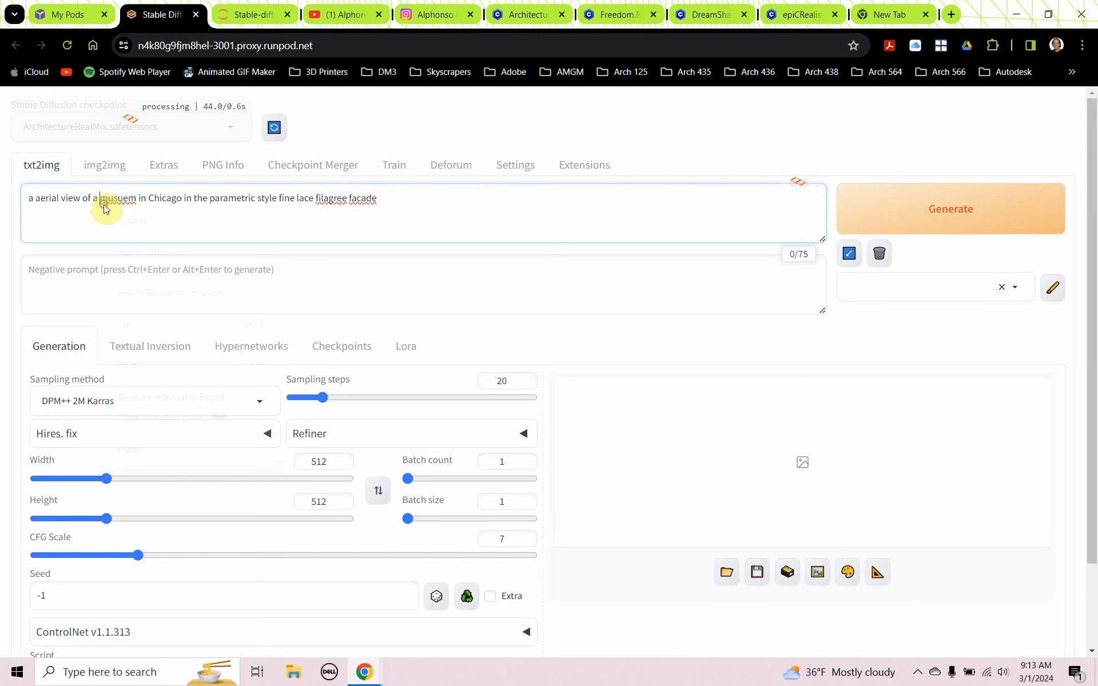
click(120, 221)
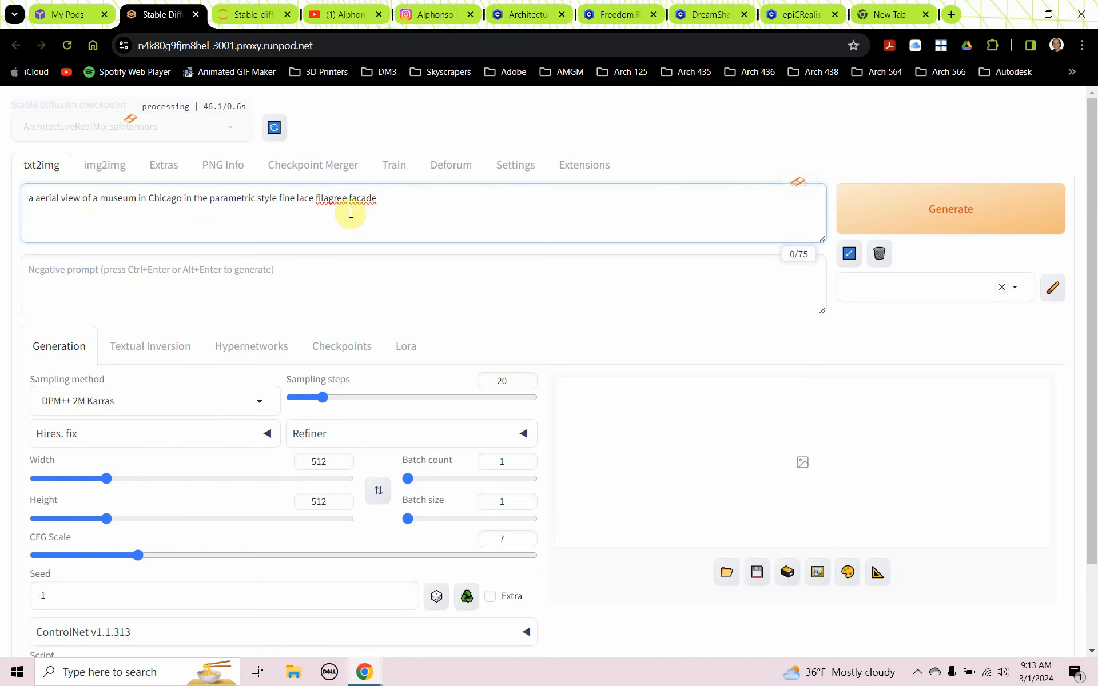
right_click(331, 198)
click(361, 212)
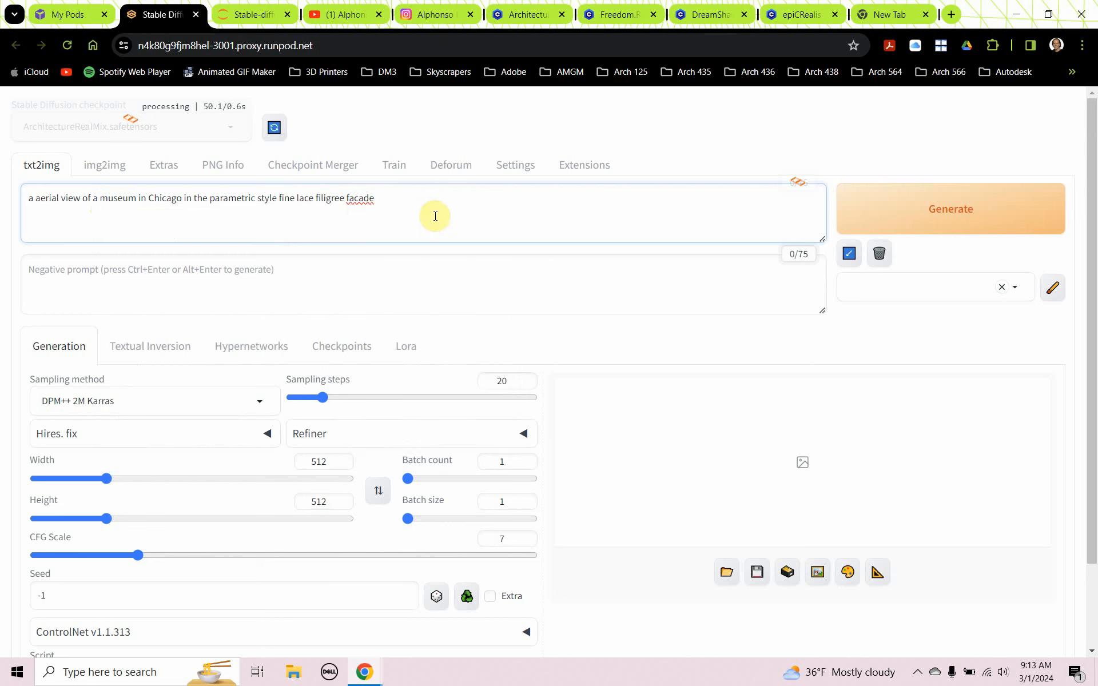
Generate the museum test image with the ArchitectureRealMix checkpoint.
click(949, 221)
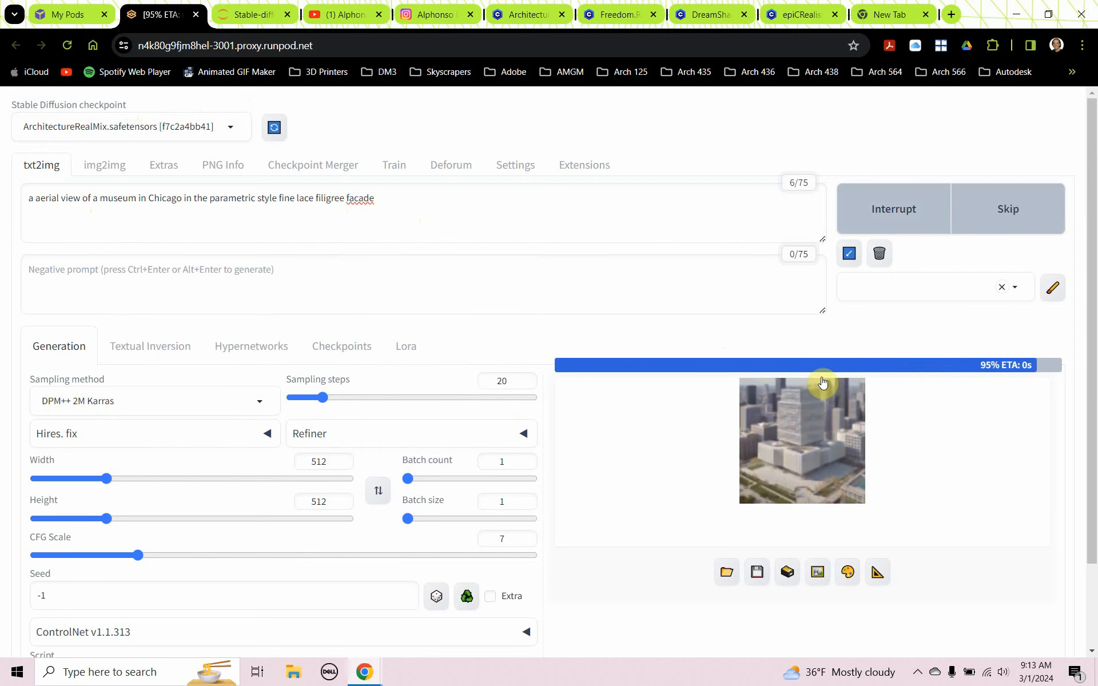
scroll(779, 366, down, 3)
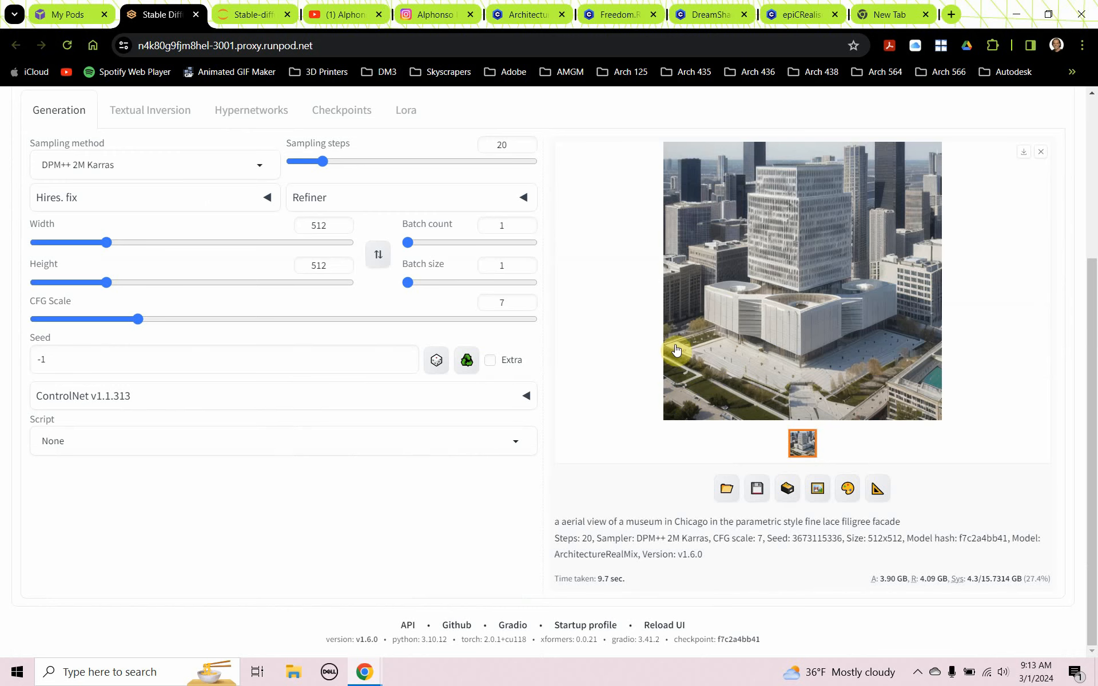
scroll(619, 337, up, 3)
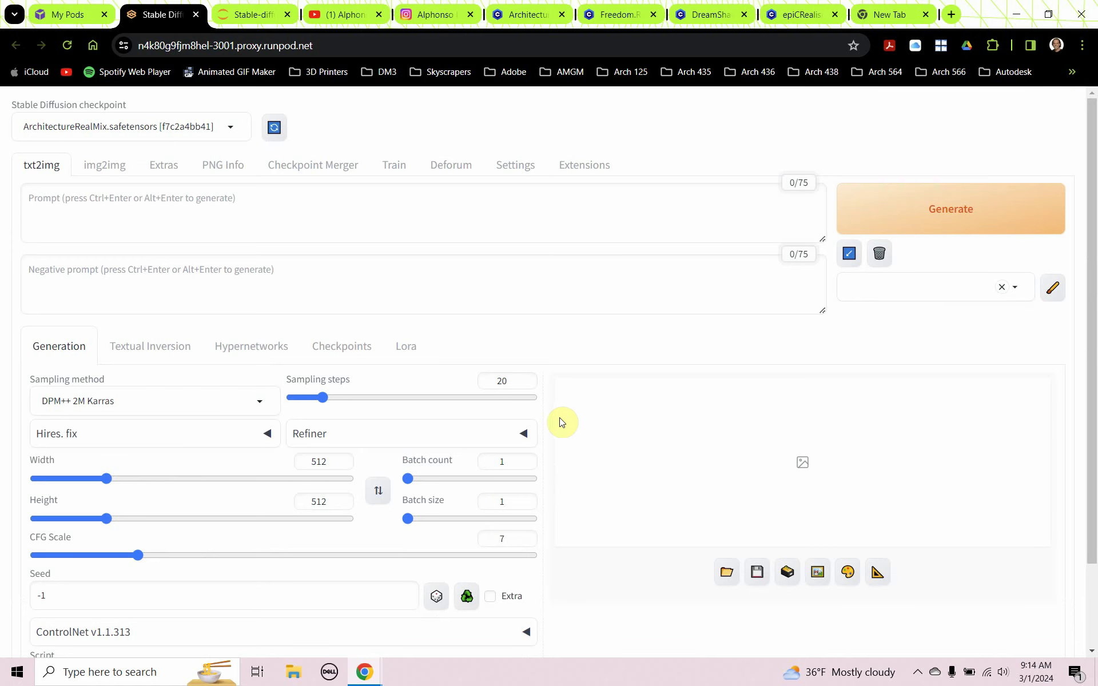
Close the JupyterLab and Stable Diffusion tabs, returning to the RunPod My Pods page.
click(253, 14)
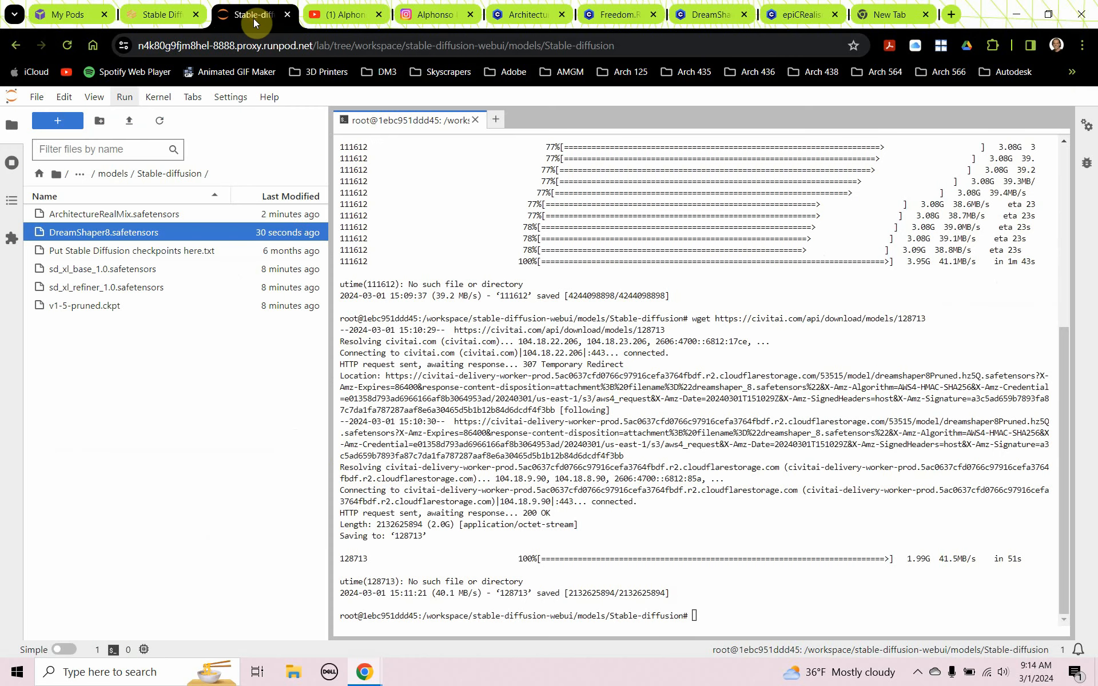
click(287, 15)
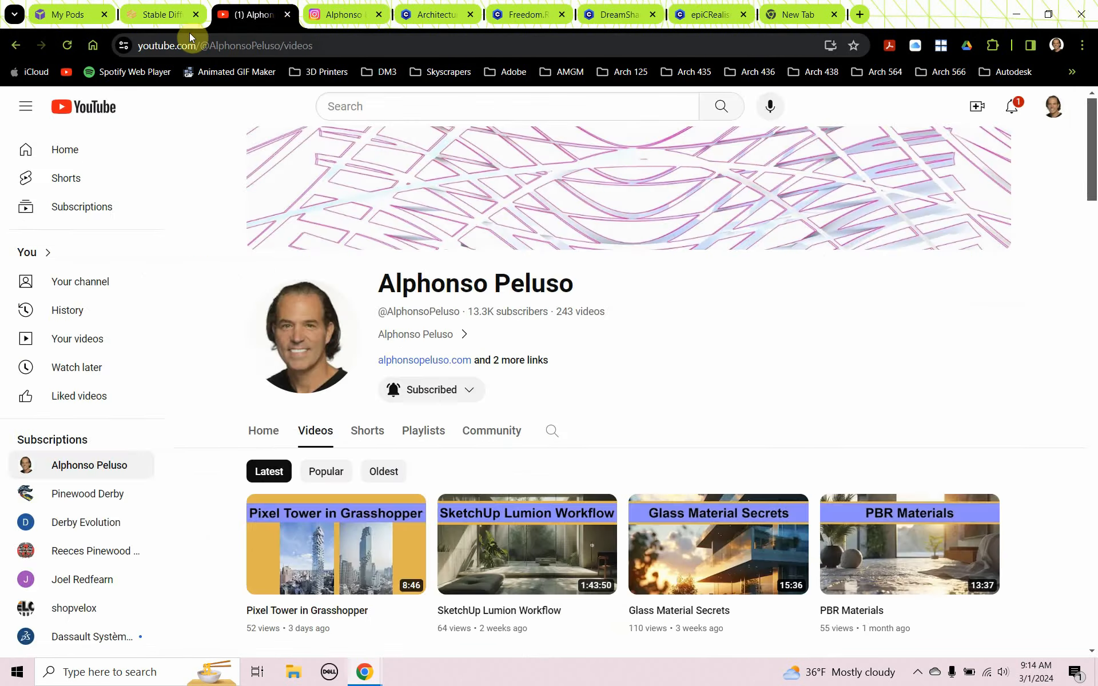
click(163, 14)
click(241, 15)
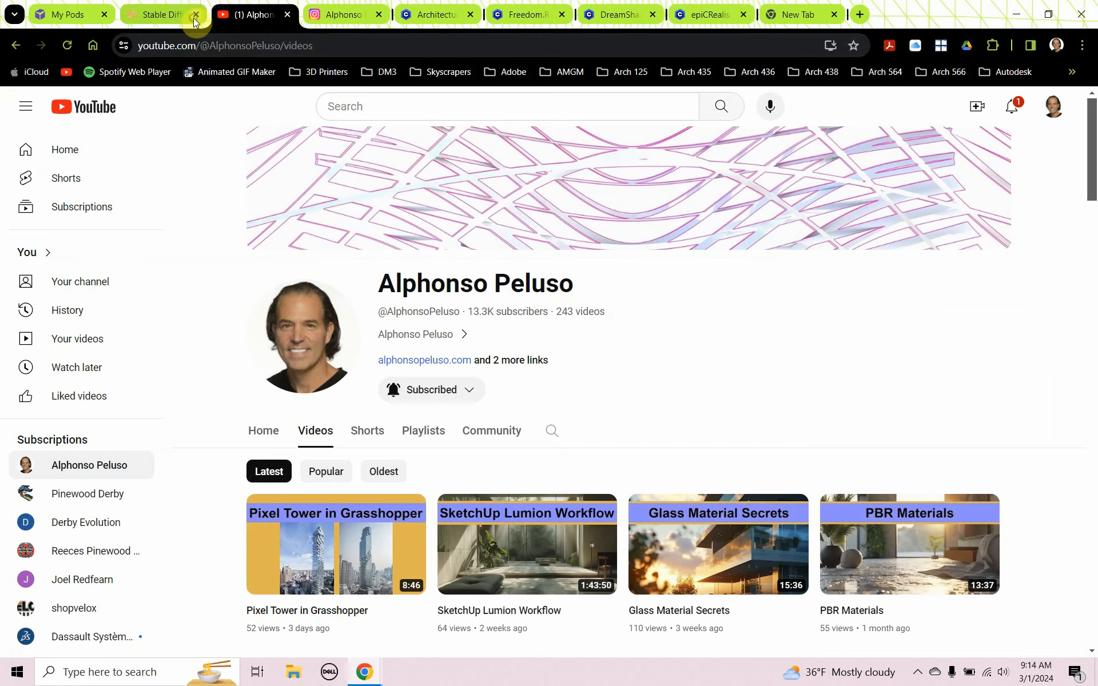
click(196, 15)
click(77, 14)
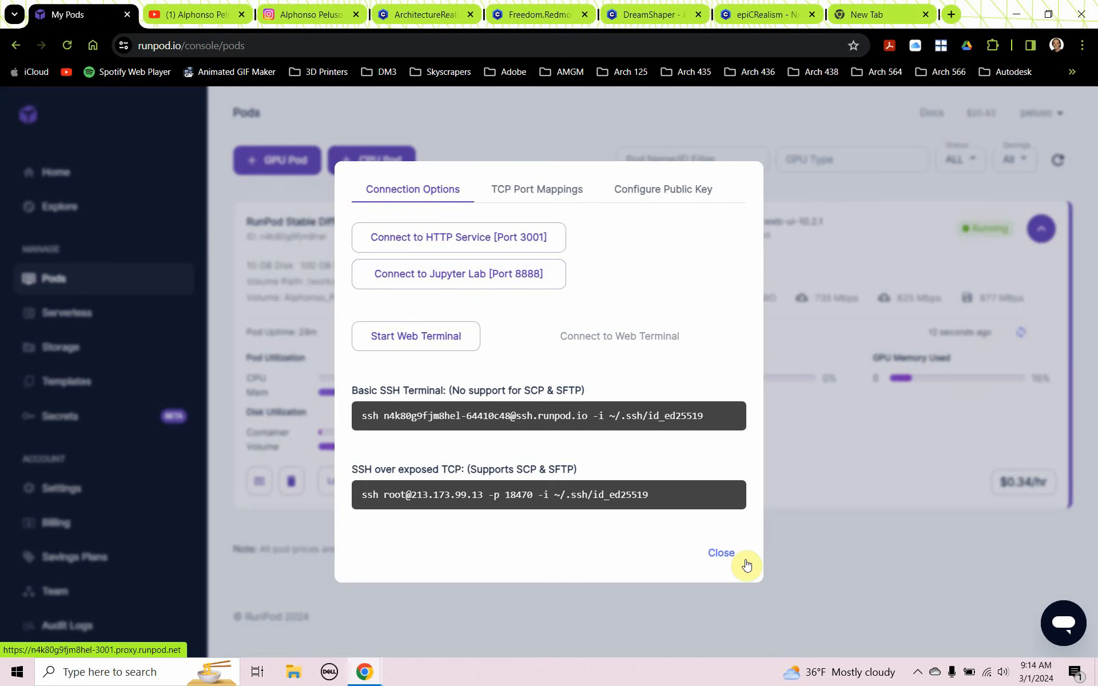
Dismiss Connection Options and confirm termination of the Stable Diffusion pod.
click(721, 553)
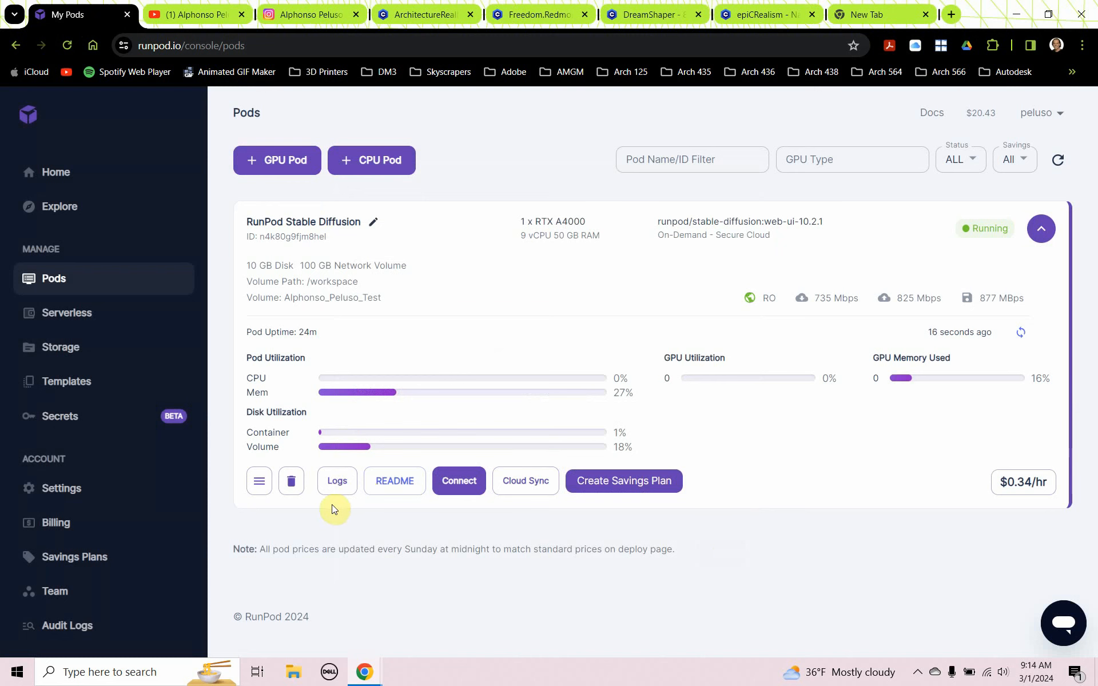
click(286, 482)
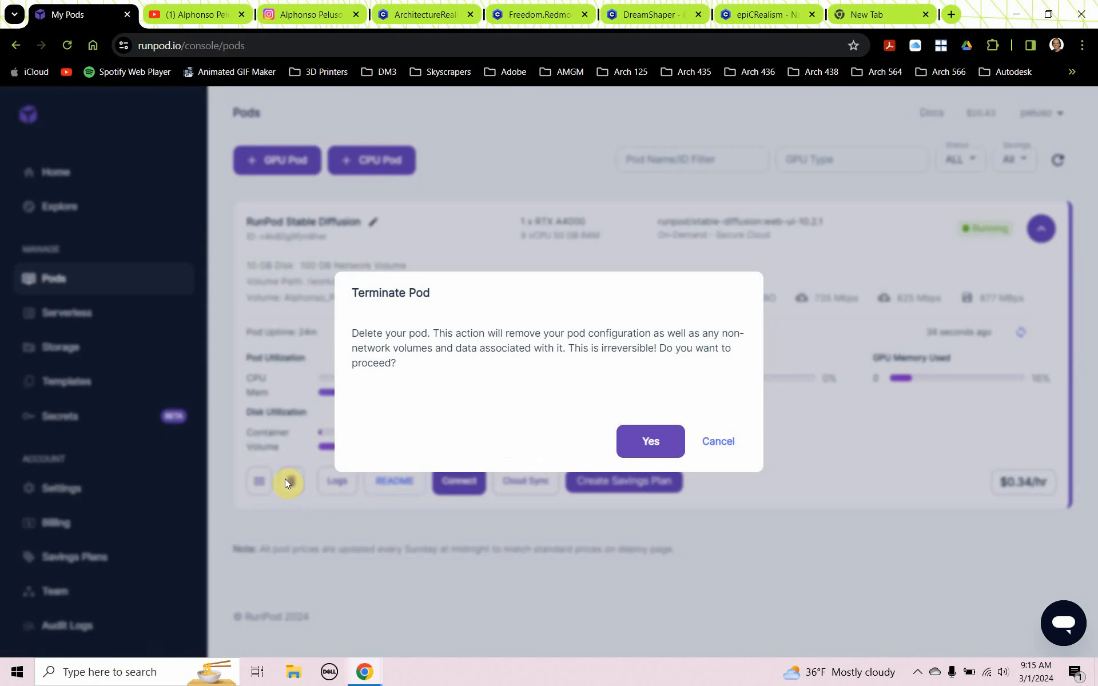
click(635, 441)
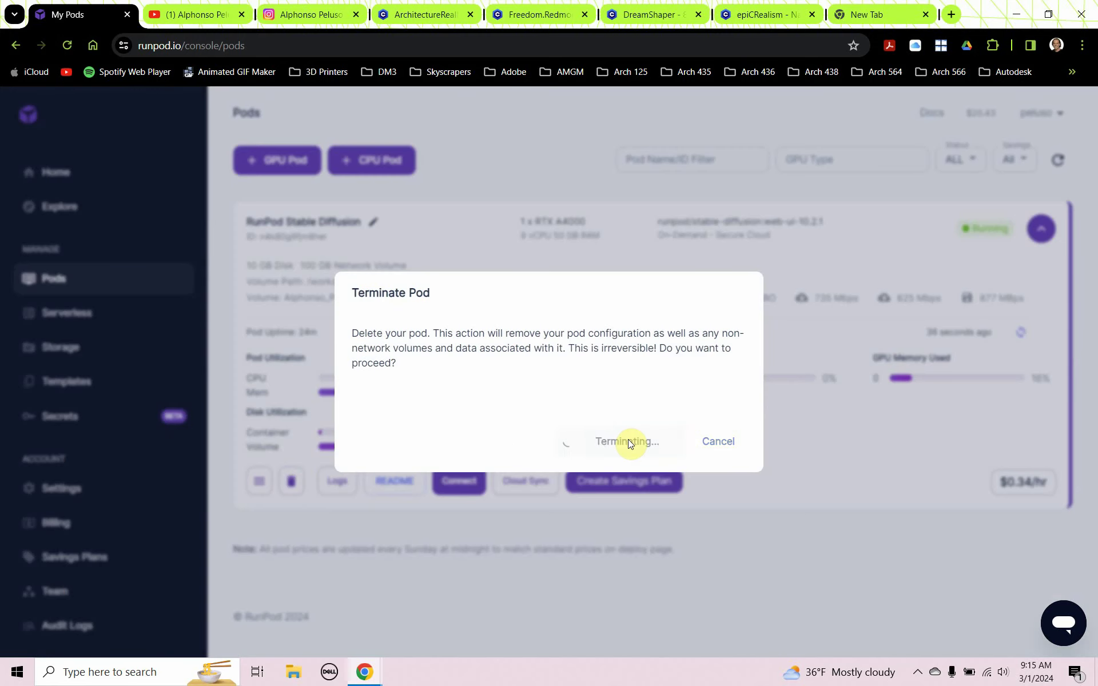